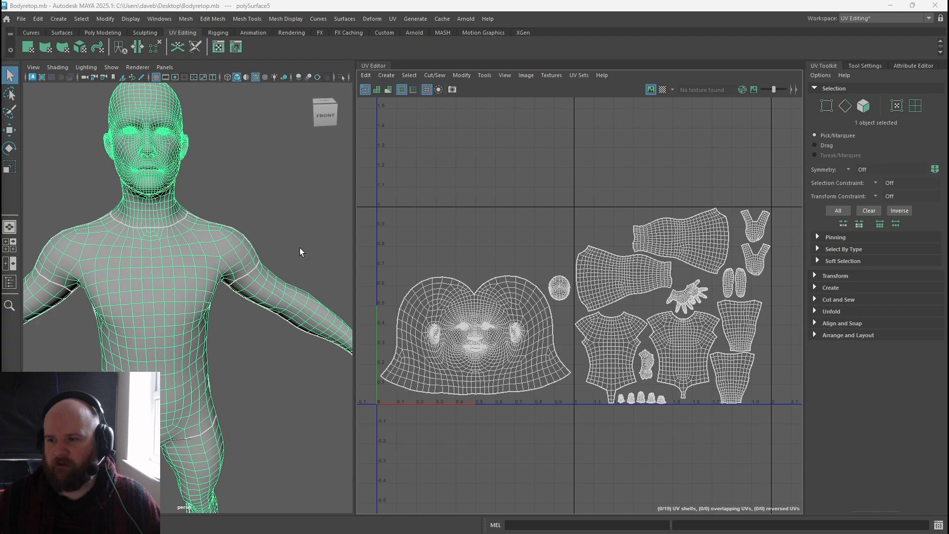
Frame the body mesh and resize the viewport and UV Editor panels to compare the model with its UV layout.
{"action": "key", "text": "f"}
{"action": "left_click_drag", "start_coordinate": [165, 280], "coordinate": [151, 263], "text": "alt"}
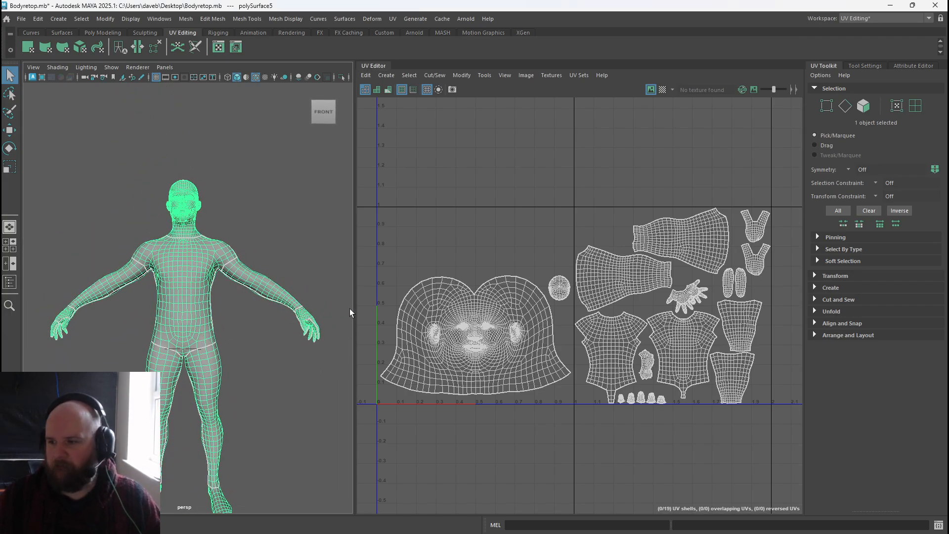
{"action": "left_click_drag", "start_coordinate": [355, 313], "coordinate": [516, 309]}
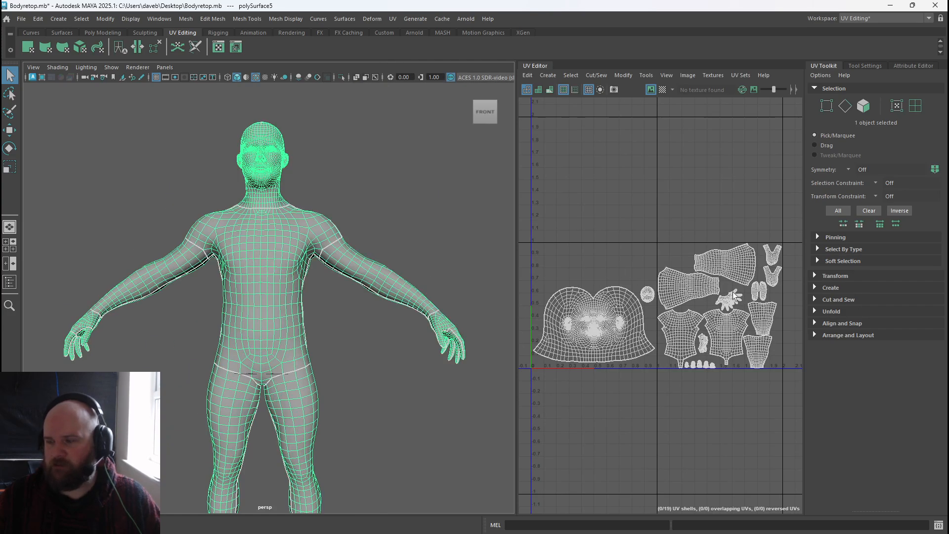
{"action": "scroll", "coordinate": [527, 318], "scroll_direction": "up", "scroll_amount": 3}
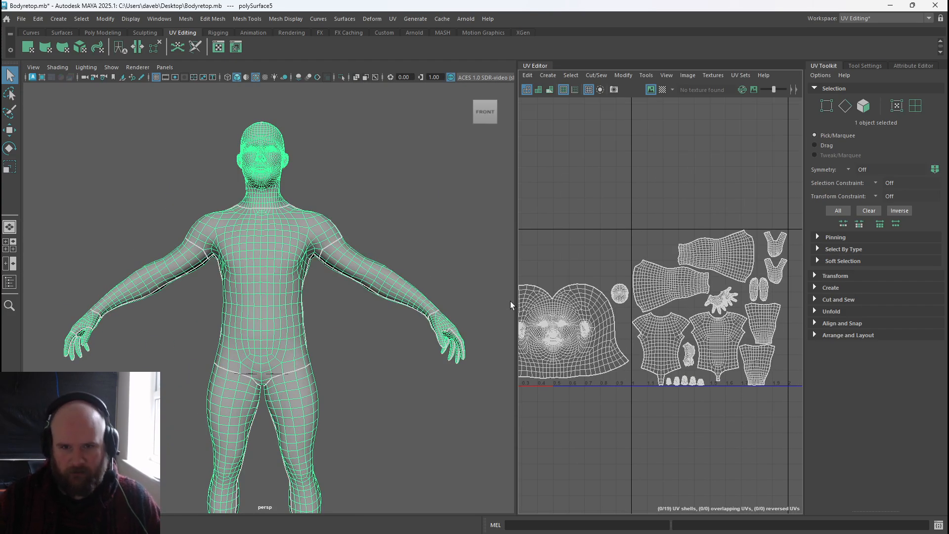
{"action": "left_click_drag", "start_coordinate": [516, 303], "coordinate": [422, 304]}
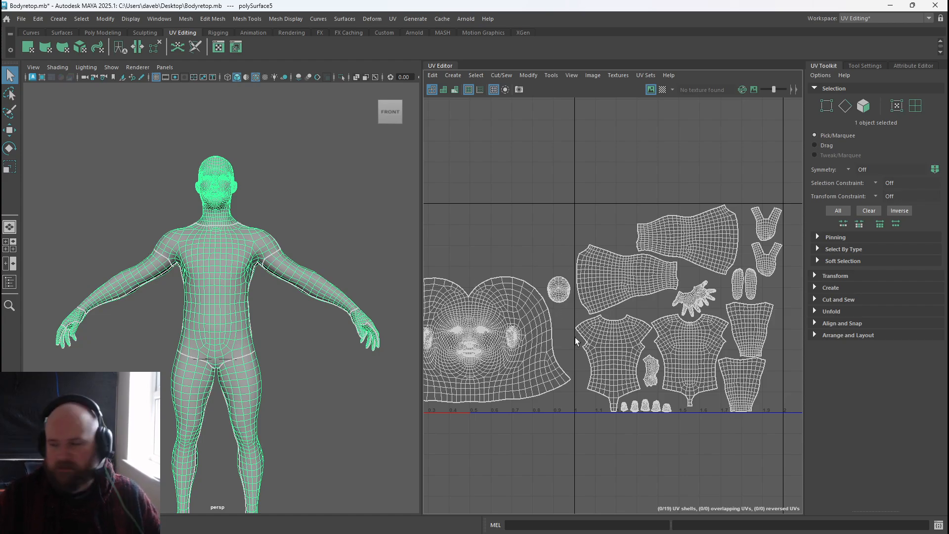
Examine the head and face UV shells in the UV Editor.
{"action": "middle_click_drag", "start_coordinate": [575, 337], "coordinate": [633, 303], "text": "alt"}
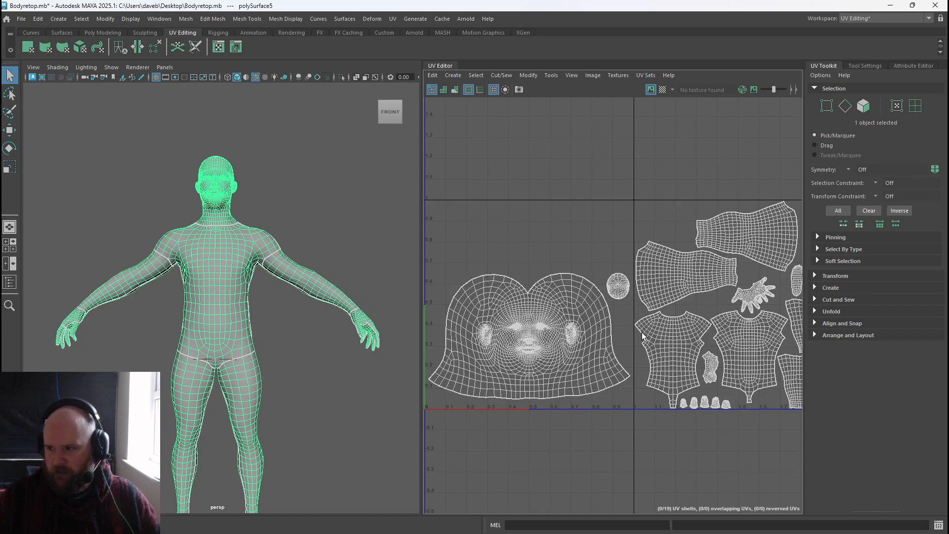
{"action": "right_click_drag", "start_coordinate": [627, 304], "coordinate": [563, 299], "text": "alt"}
{"action": "middle_click_drag", "start_coordinate": [580, 303], "coordinate": [543, 306], "text": "alt"}
{"action": "right_click_drag", "start_coordinate": [543, 306], "coordinate": [582, 347], "text": "alt"}
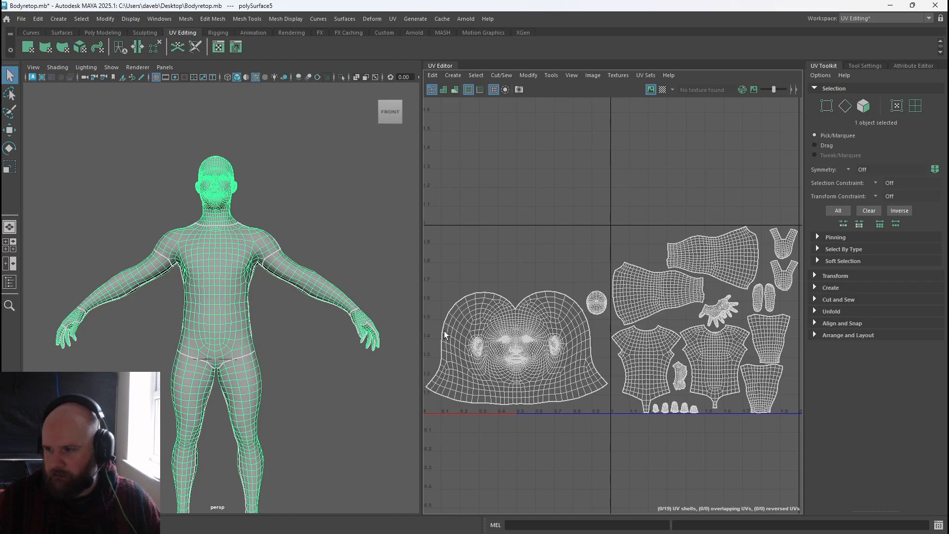
{"action": "right_click_drag", "start_coordinate": [523, 322], "coordinate": [440, 429], "text": "alt"}
{"action": "middle_click_drag", "start_coordinate": [440, 429], "coordinate": [494, 417], "text": "alt"}
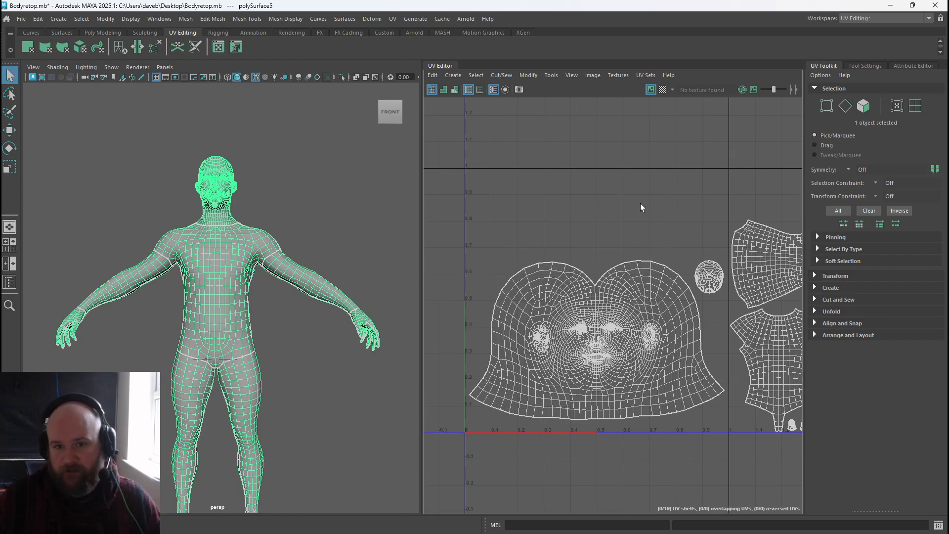
{"action": "right_click_drag", "start_coordinate": [675, 425], "coordinate": [500, 307], "text": "alt"}
{"action": "right_click_drag", "start_coordinate": [602, 350], "coordinate": [560, 304], "text": "alt"}
{"action": "middle_click_drag", "start_coordinate": [560, 304], "coordinate": [530, 239], "text": "alt"}
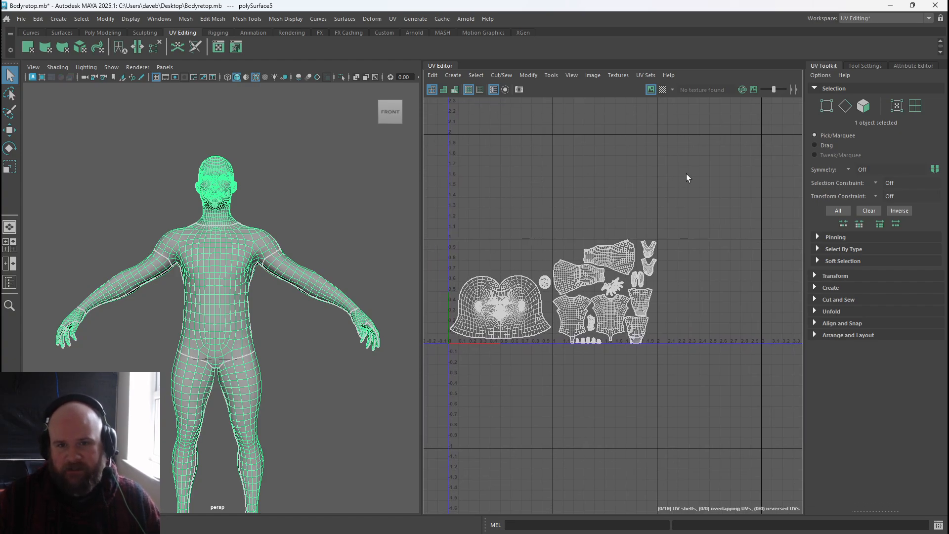
Inspect how the UV shells are spread across the first two UV tiles.
{"action": "left_click_drag", "start_coordinate": [458, 145], "coordinate": [537, 218]}
{"action": "left_click_drag", "start_coordinate": [560, 148], "coordinate": [648, 224]}
{"action": "left_click_drag", "start_coordinate": [669, 147], "coordinate": [749, 219]}
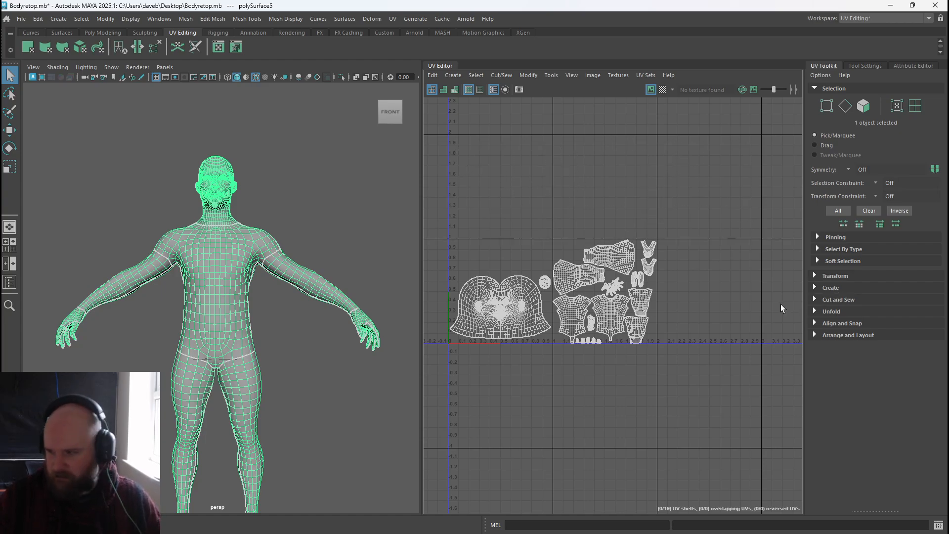
{"action": "right_click_drag", "start_coordinate": [443, 344], "coordinate": [764, 414], "text": "alt"}
{"action": "middle_click_drag", "start_coordinate": [570, 319], "coordinate": [560, 385], "text": "alt"}
{"action": "right_click_drag", "start_coordinate": [550, 366], "coordinate": [654, 428], "text": "alt"}
{"action": "middle_click_drag", "start_coordinate": [638, 378], "coordinate": [652, 421], "text": "alt"}
{"action": "right_click_drag", "start_coordinate": [649, 401], "coordinate": [640, 391], "text": "alt"}
{"action": "middle_click_drag", "start_coordinate": [664, 388], "coordinate": [335, 387], "text": "alt"}
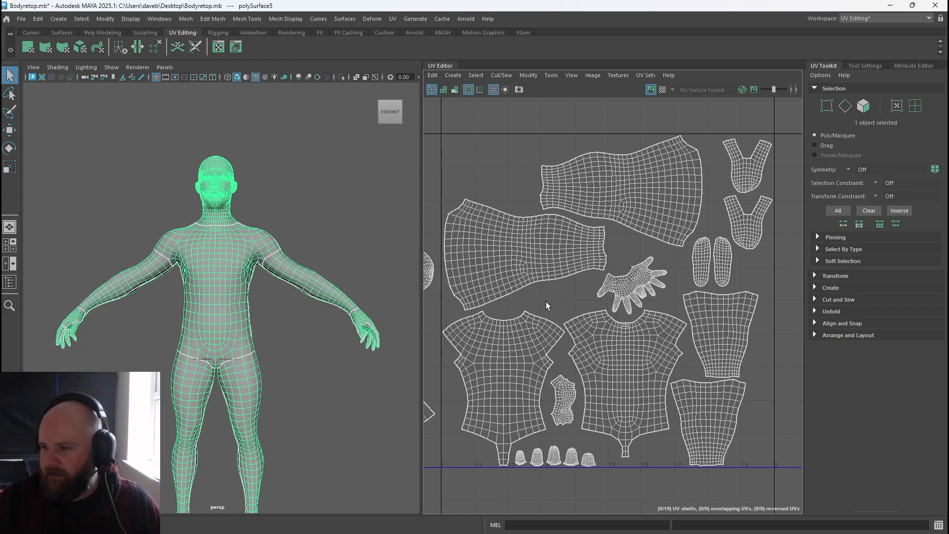
Compare the face UV shell with the body mesh from different angles in the viewport.
{"action": "middle_click_drag", "start_coordinate": [600, 374], "coordinate": [592, 355], "text": "alt"}
{"action": "scroll", "coordinate": [568, 346], "scroll_direction": "down", "scroll_amount": 3}
{"action": "middle_click_drag", "start_coordinate": [459, 368], "coordinate": [601, 367], "text": "alt"}
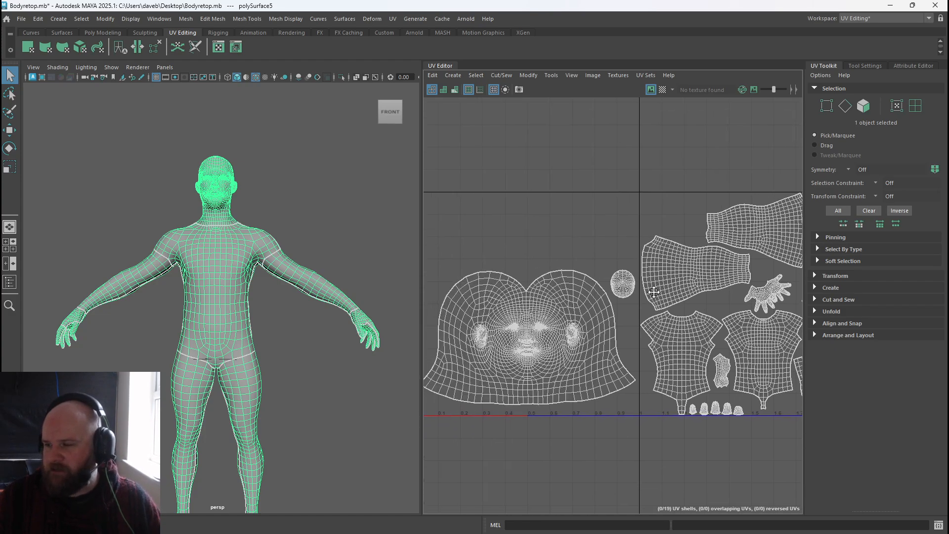
{"action": "scroll", "coordinate": [604, 371], "scroll_direction": "up", "scroll_amount": 3}
{"action": "middle_click_drag", "start_coordinate": [531, 361], "coordinate": [619, 320], "text": "alt"}
{"action": "mouse_move", "coordinate": [618, 320]}
{"action": "right_mouse_down", "text": "alt"}
{"action": "mouse_move", "coordinate": [625, 356]}
{"action": "mouse_move", "coordinate": [623, 324]}
{"action": "right_mouse_up", "text": "alt"}
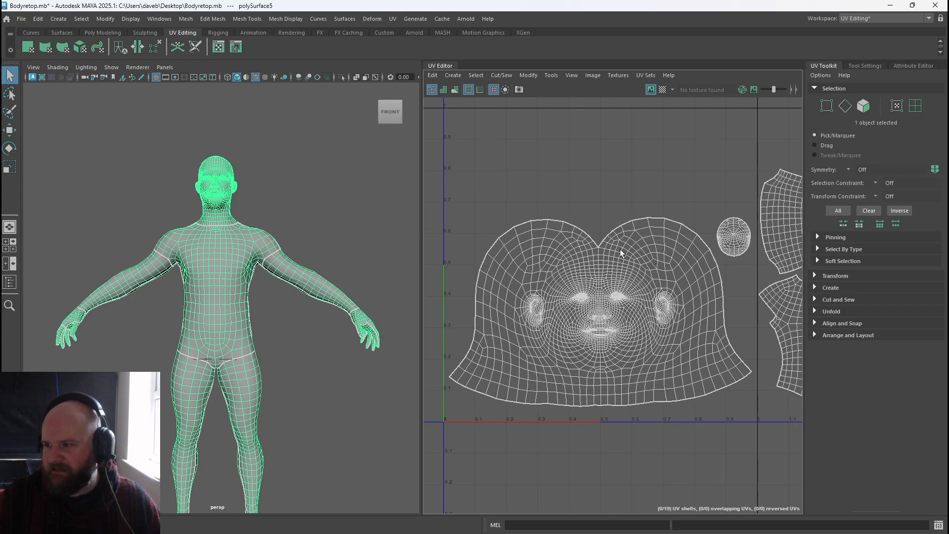
{"action": "left_click_drag", "start_coordinate": [242, 232], "coordinate": [232, 251], "text": "alt"}
{"action": "middle_click_drag", "start_coordinate": [233, 251], "coordinate": [212, 218], "text": "alt"}
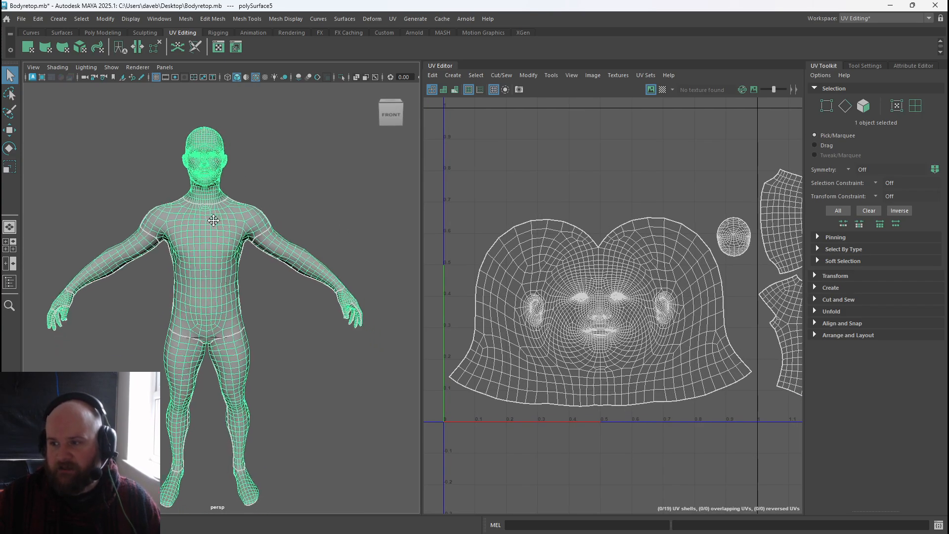
{"action": "right_click_drag", "start_coordinate": [212, 218], "coordinate": [207, 185], "text": "alt"}
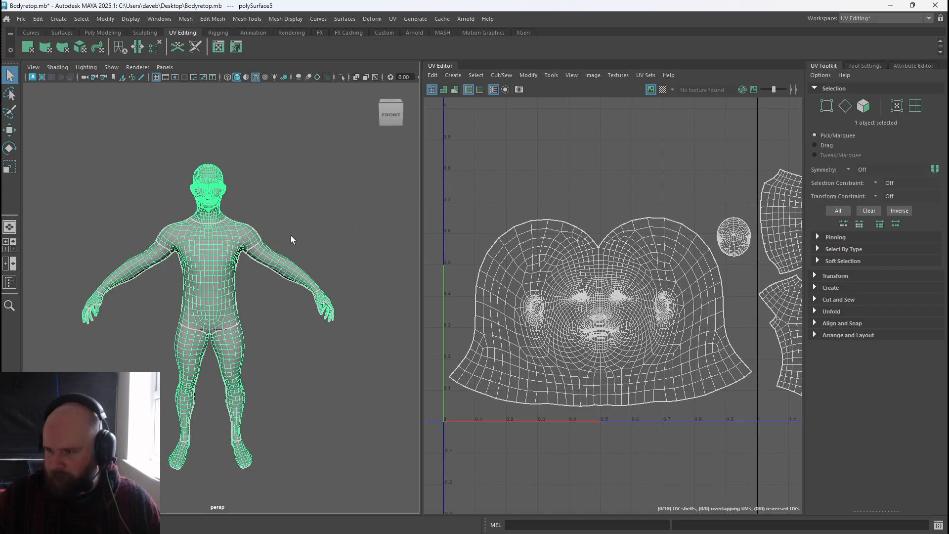
{"action": "middle_click_drag", "start_coordinate": [291, 239], "coordinate": [267, 220], "text": "alt"}
{"action": "scroll", "coordinate": [509, 207], "scroll_direction": "down", "scroll_amount": 2}
{"action": "middle_click_drag", "start_coordinate": [508, 207], "coordinate": [385, 223], "text": "alt"}
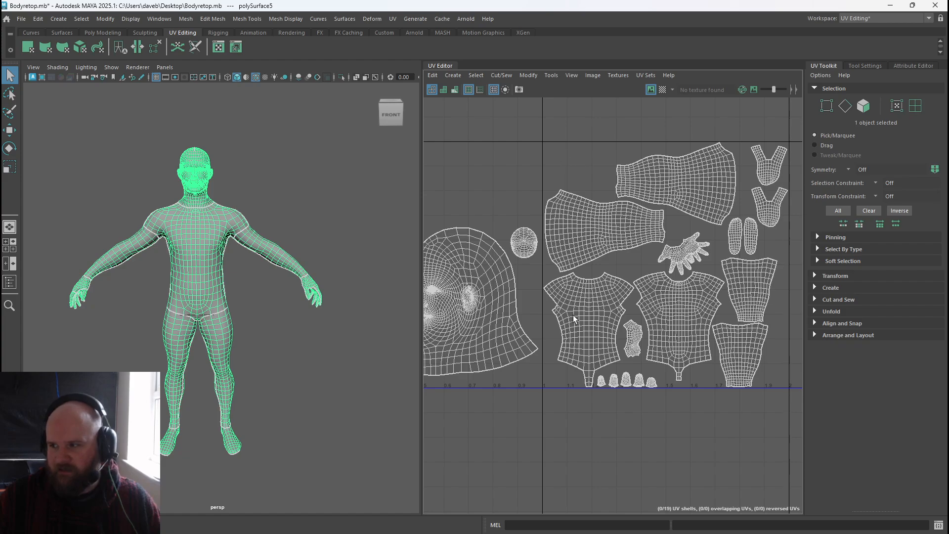
Examine the neck seam on the body mesh and the matching shells in the UV layout.
{"action": "middle_click_drag", "start_coordinate": [558, 188], "coordinate": [717, 198], "text": "alt"}
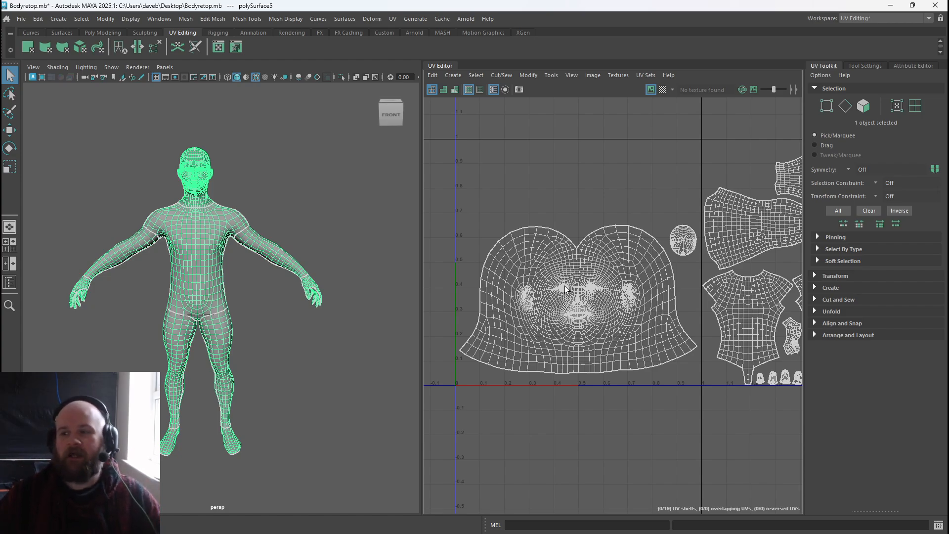
{"action": "scroll", "coordinate": [215, 211], "scroll_direction": "up", "scroll_amount": 10}
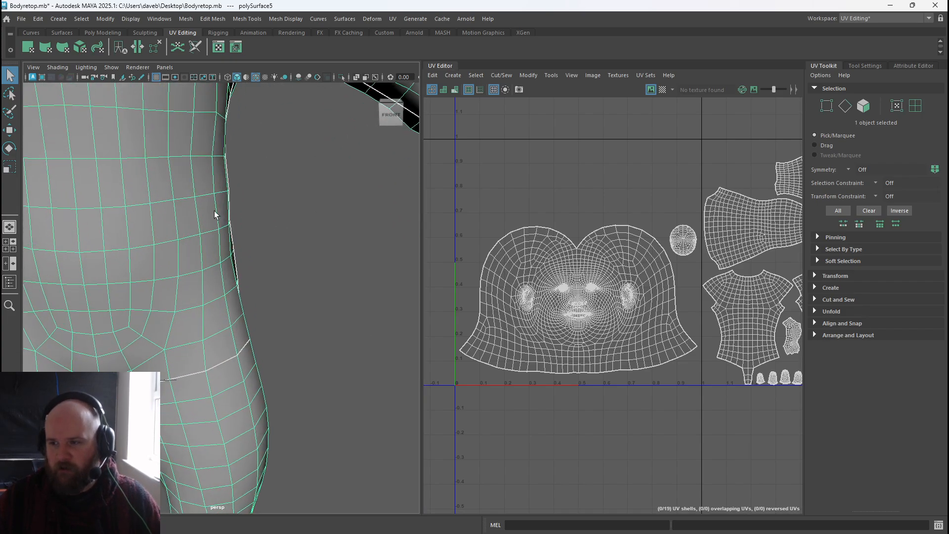
{"action": "scroll", "coordinate": [215, 211], "scroll_direction": "down", "scroll_amount": 8}
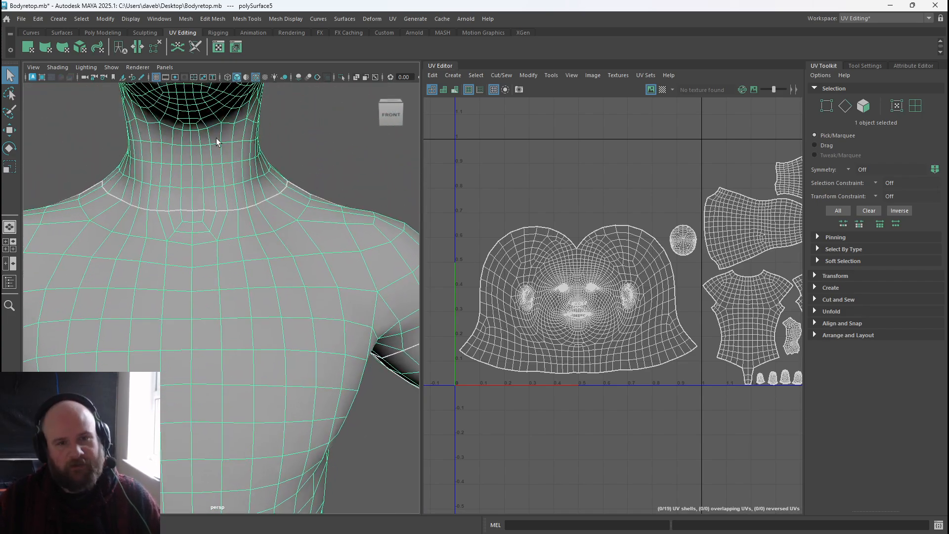
{"action": "middle_click_drag", "start_coordinate": [212, 155], "coordinate": [202, 233], "text": "alt"}
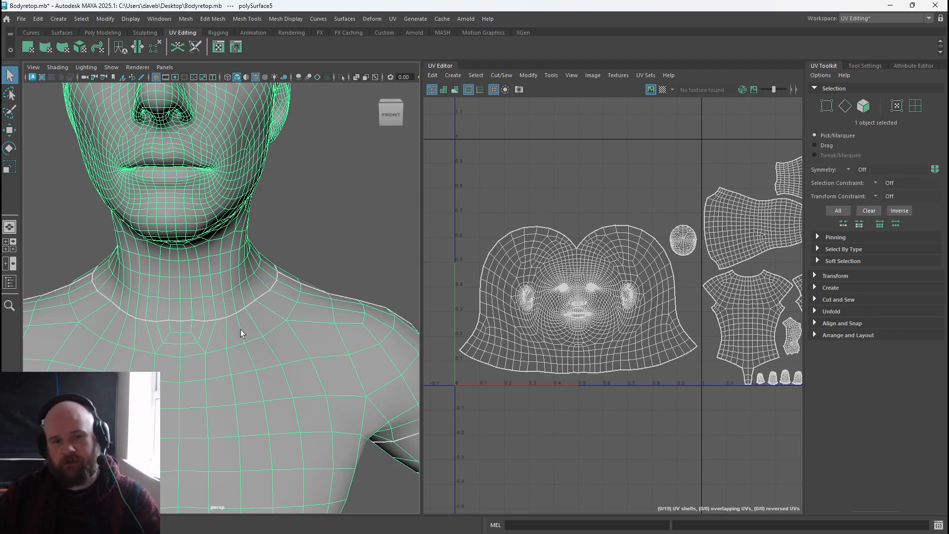
{"action": "middle_click_drag", "start_coordinate": [676, 346], "coordinate": [560, 340], "text": "alt"}
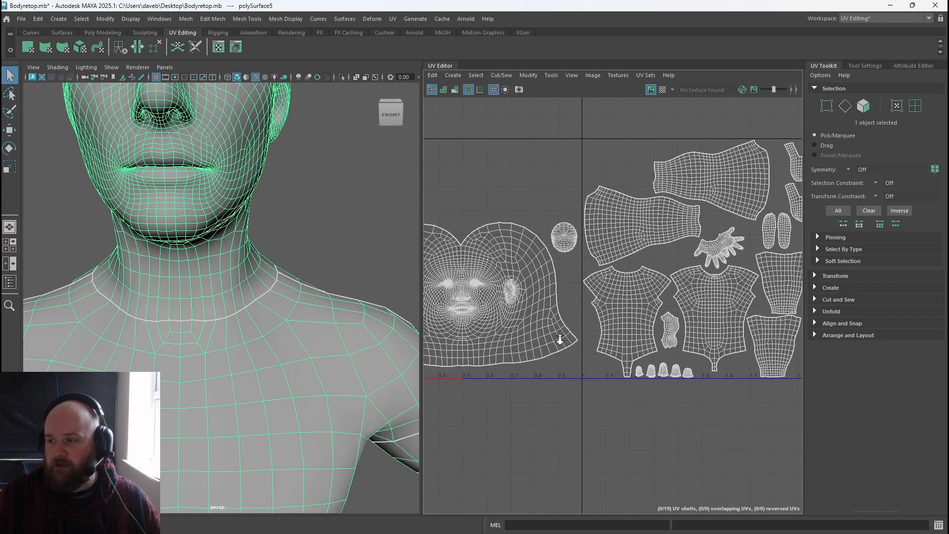
{"action": "scroll", "coordinate": [560, 339], "scroll_direction": "down", "scroll_amount": 2}
{"action": "middle_click_drag", "start_coordinate": [579, 298], "coordinate": [601, 297], "text": "alt"}
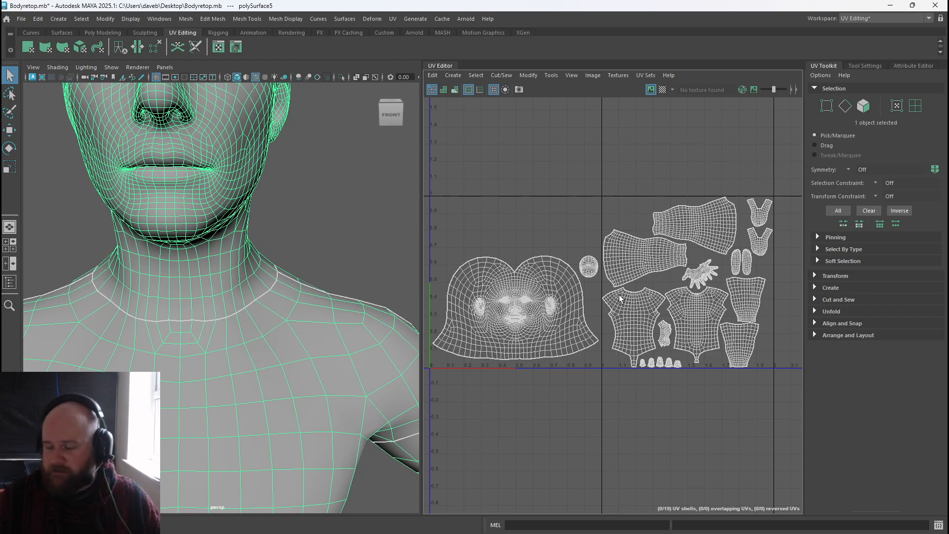
Export the selected body mesh.
{"action": "left_click", "coordinate": [20, 24]}
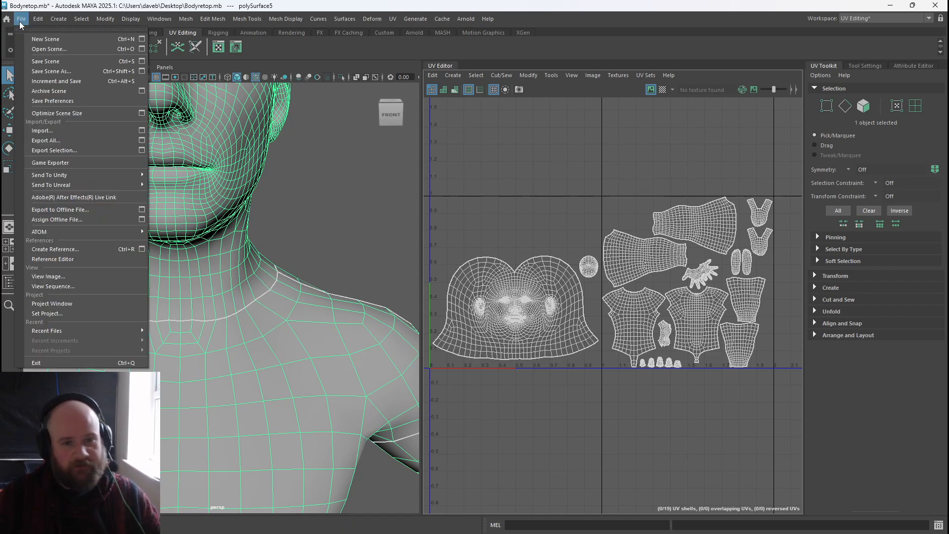
{"action": "left_click", "coordinate": [88, 153]}
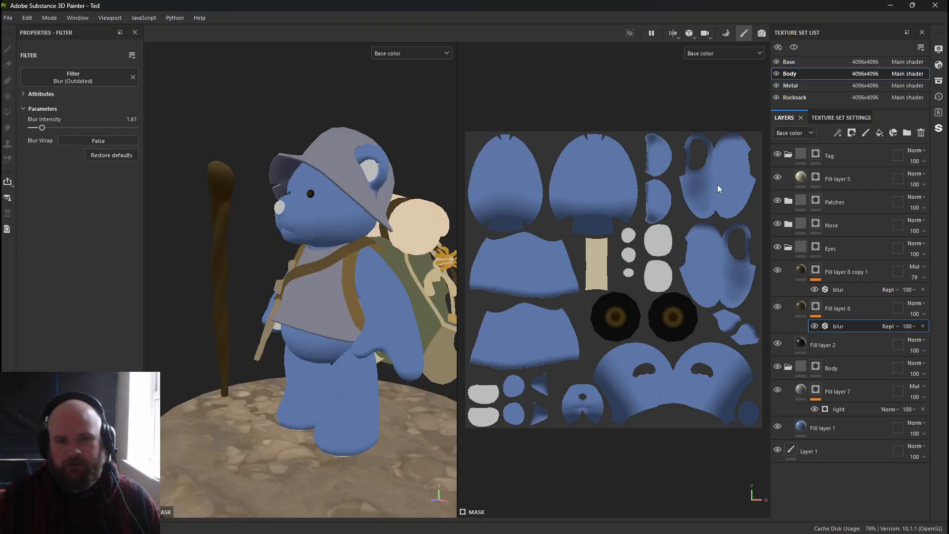
Switch to Substance Painter and start a new project using the Retopobody.fbx mesh file.
{"action": "left_click", "coordinate": [7, 18]}
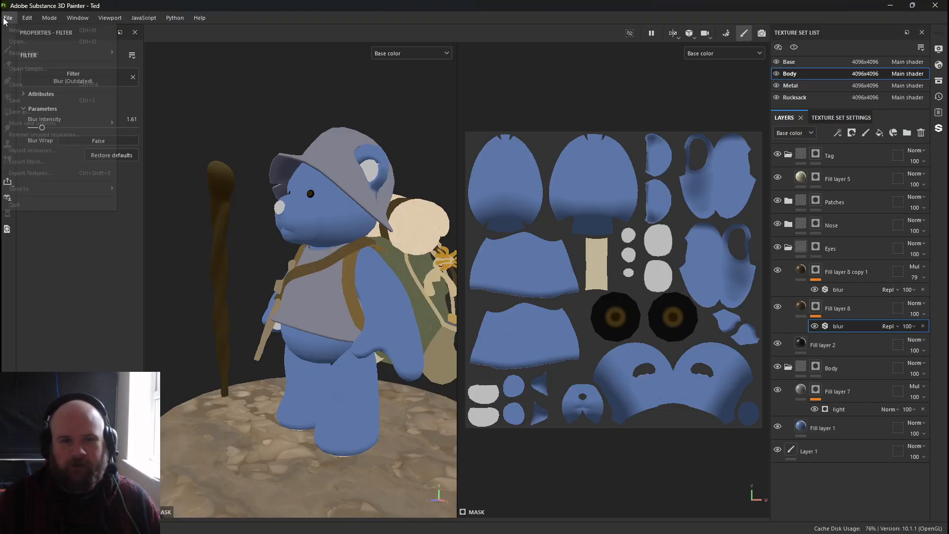
{"action": "left_click", "coordinate": [16, 30]}
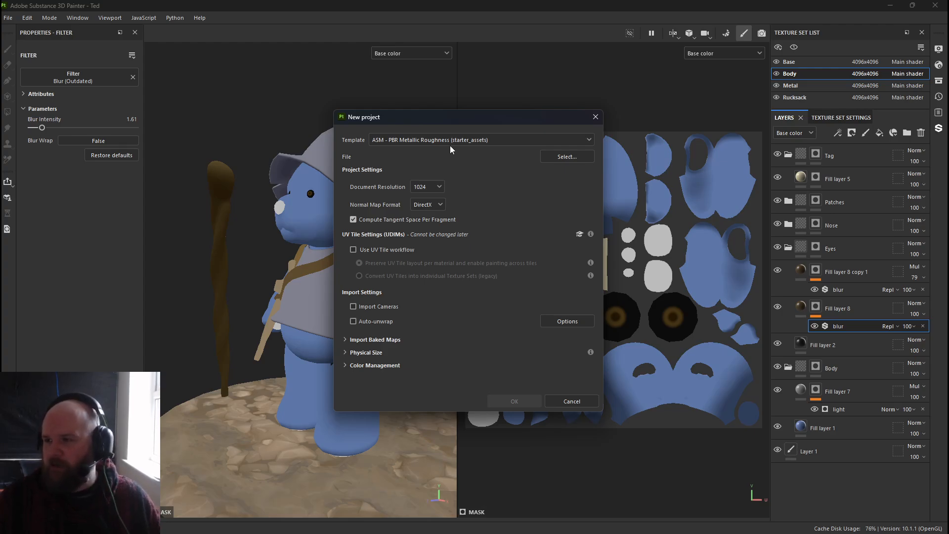
{"action": "left_click", "coordinate": [376, 140]}
{"action": "left_click", "coordinate": [411, 139]}
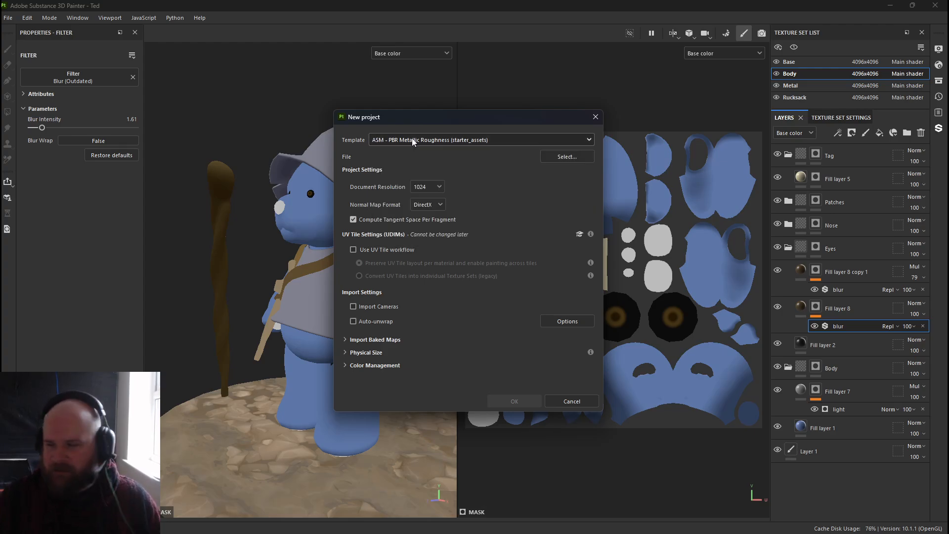
{"action": "left_click", "coordinate": [567, 156]}
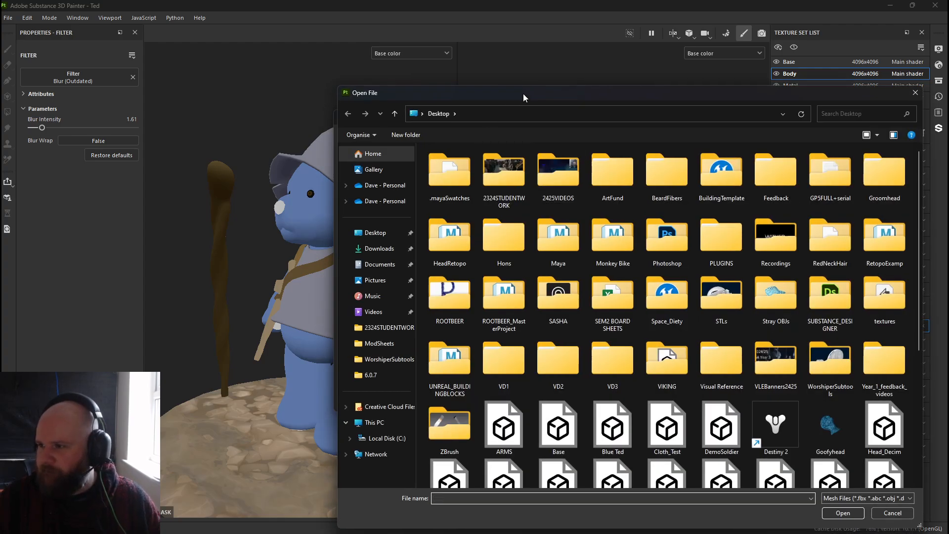
{"action": "key", "text": "Escape"}
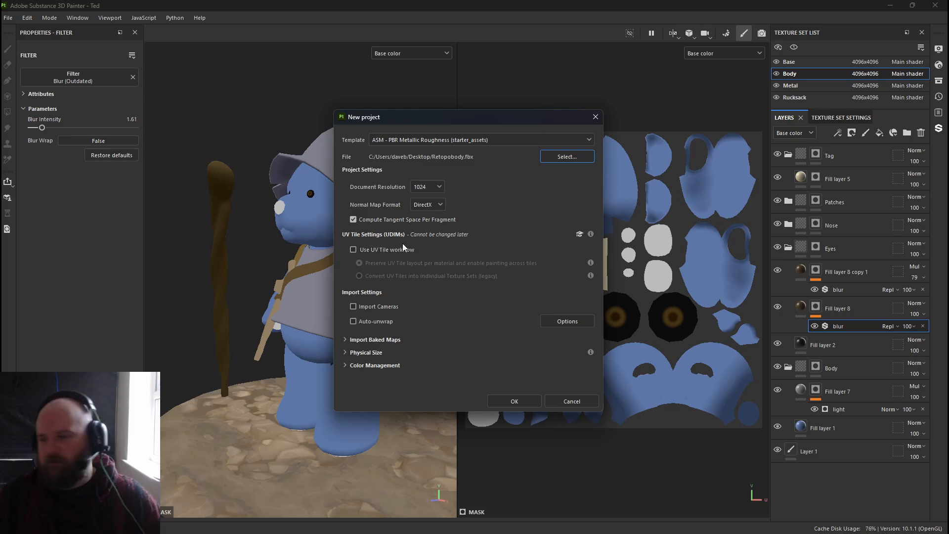
Enable the UV Tile workflow with preserved tile layout and create the project.
{"action": "left_click", "coordinate": [353, 250]}
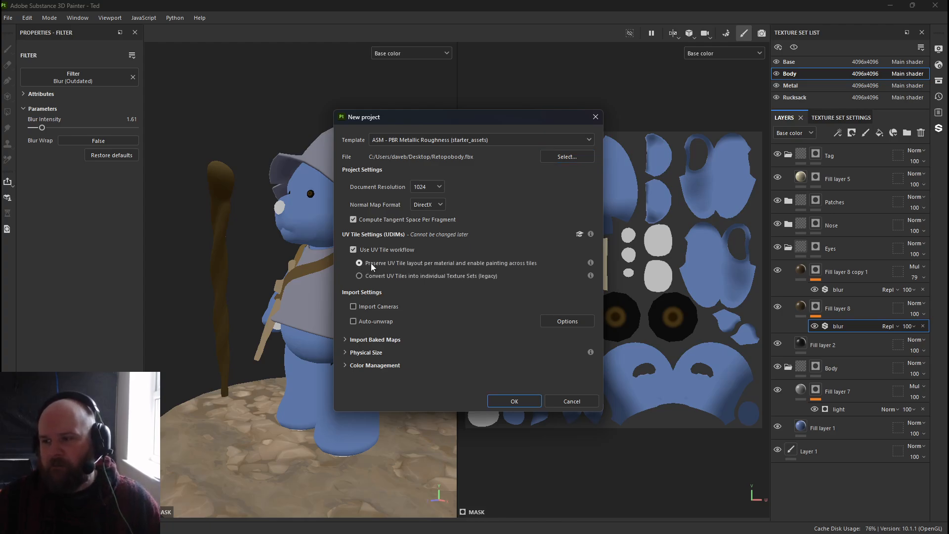
{"action": "left_click", "coordinate": [513, 400]}
{"action": "left_click", "coordinate": [443, 283]}
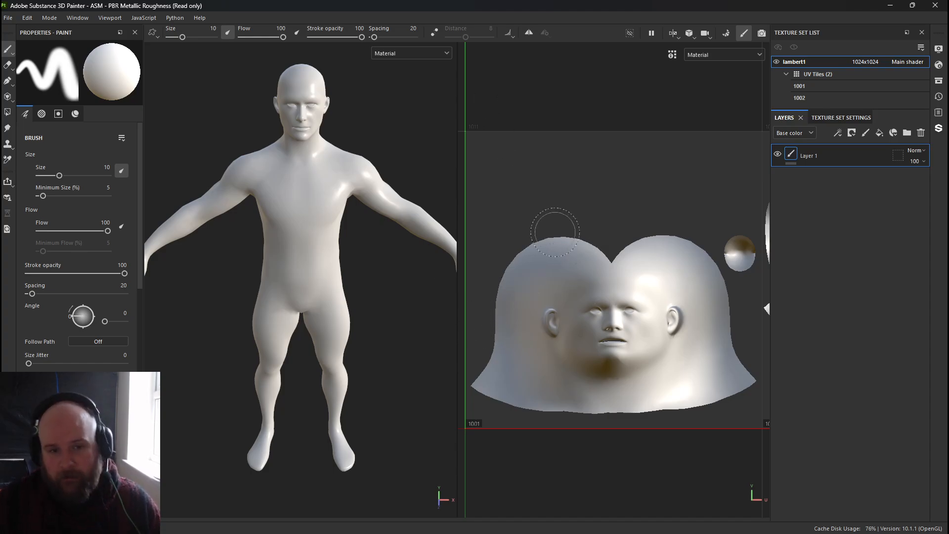
Inspect the imported mesh's UV tiles 1001 and 1002 in the 2D view.
{"action": "scroll", "coordinate": [572, 244], "scroll_direction": "down", "scroll_amount": 4}
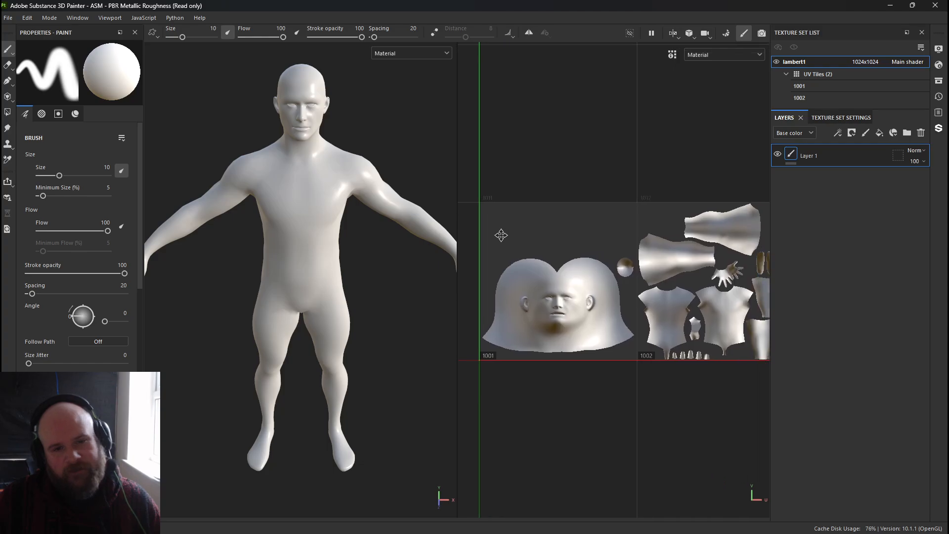
{"action": "scroll", "coordinate": [572, 243], "scroll_direction": "up", "scroll_amount": 4}
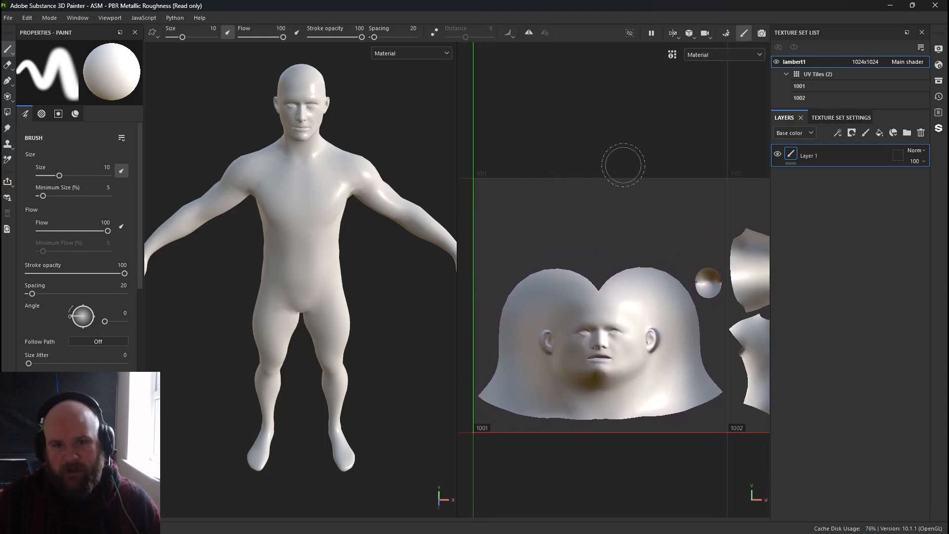
{"action": "scroll", "coordinate": [474, 173], "scroll_direction": "down", "scroll_amount": 4}
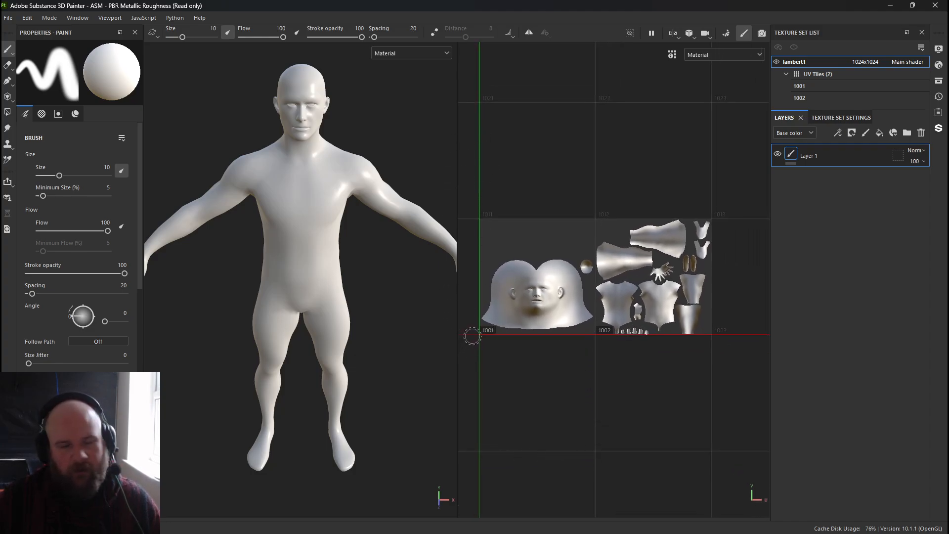
{"action": "scroll", "coordinate": [564, 296], "scroll_direction": "up", "scroll_amount": 3}
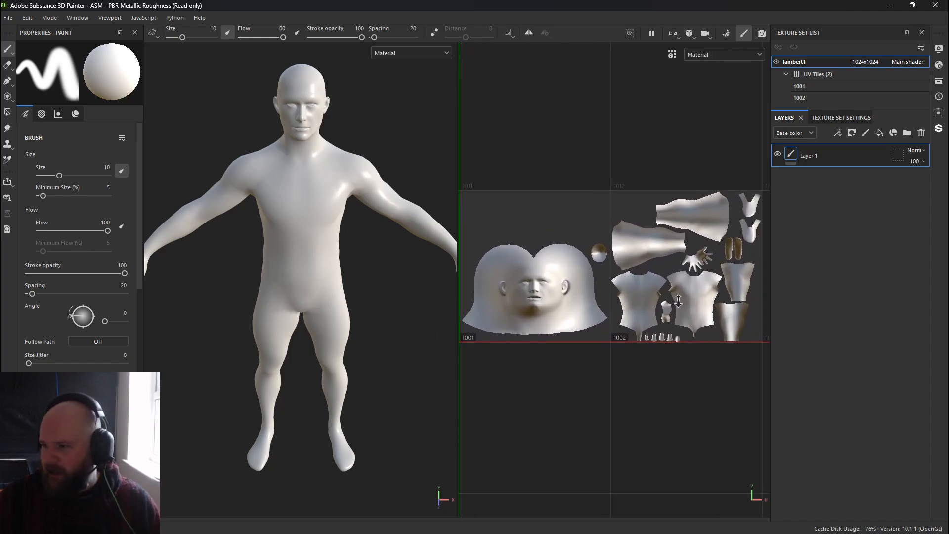
{"action": "mouse_move", "coordinate": [565, 292]}
{"action": "middle_mouse_down", "text": "alt"}
{"action": "mouse_move", "coordinate": [529, 294]}
{"action": "mouse_move", "coordinate": [573, 295]}
{"action": "middle_mouse_up", "text": "alt"}
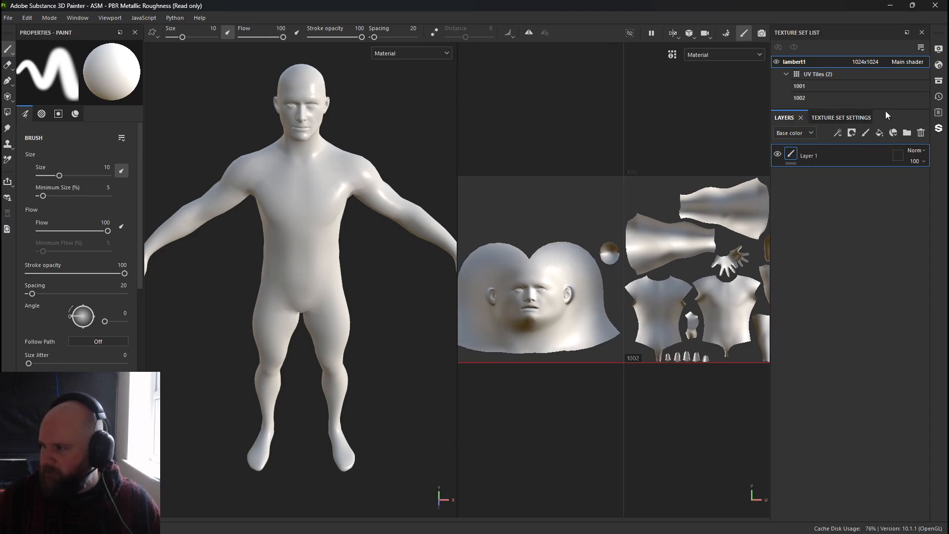
Rename the lambert1 texture set to Body.
{"action": "left_click_drag", "start_coordinate": [886, 111], "coordinate": [884, 164]}
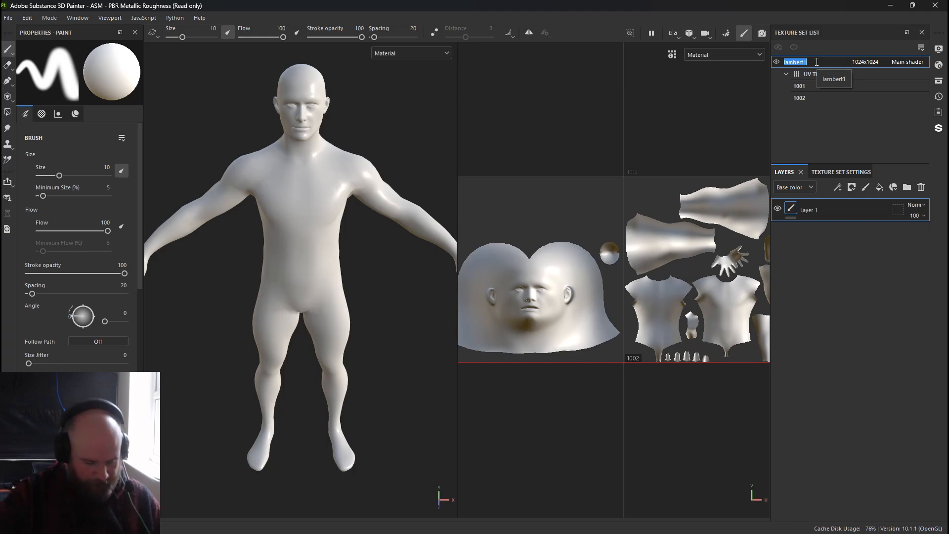
{"action": "type", "text": "Body"}
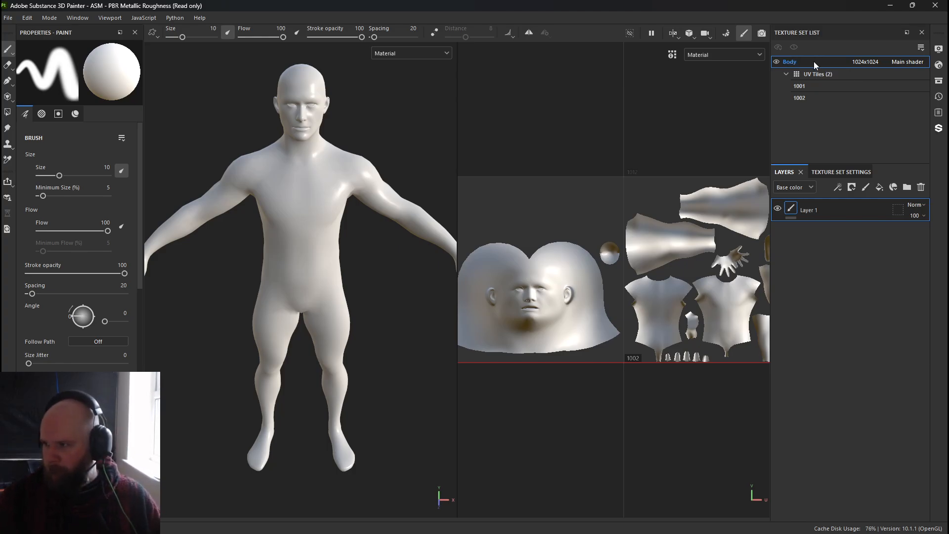
{"action": "key", "text": "Return"}
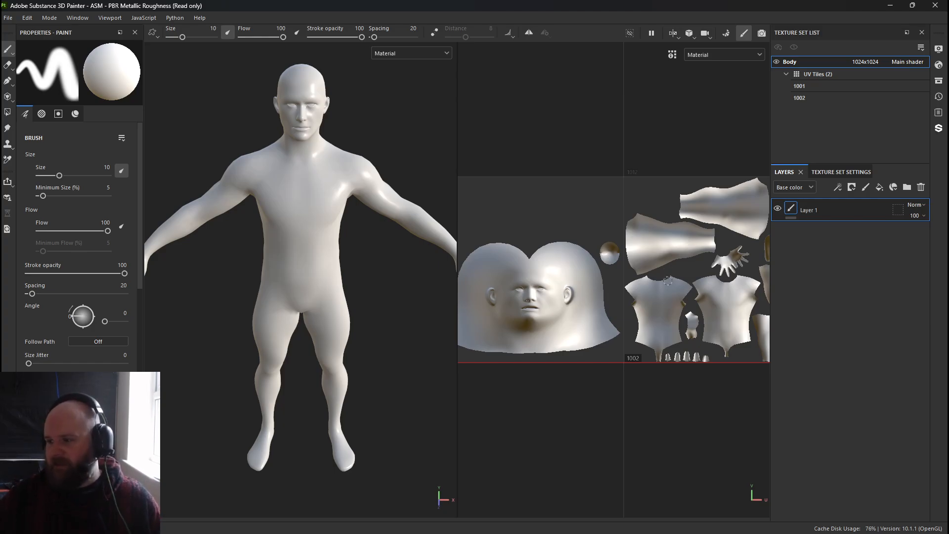
Zoom and pan the 2D view to examine how UV tiles 1001 and 1002 sit side by side.
{"action": "scroll", "coordinate": [668, 280], "scroll_direction": "down", "scroll_amount": 6}
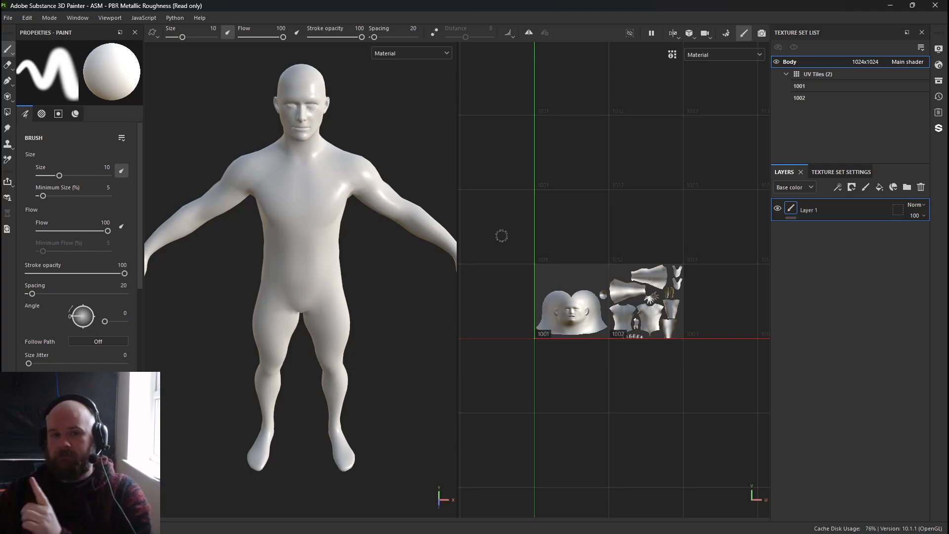
{"action": "scroll", "coordinate": [550, 345], "scroll_direction": "up", "scroll_amount": 2}
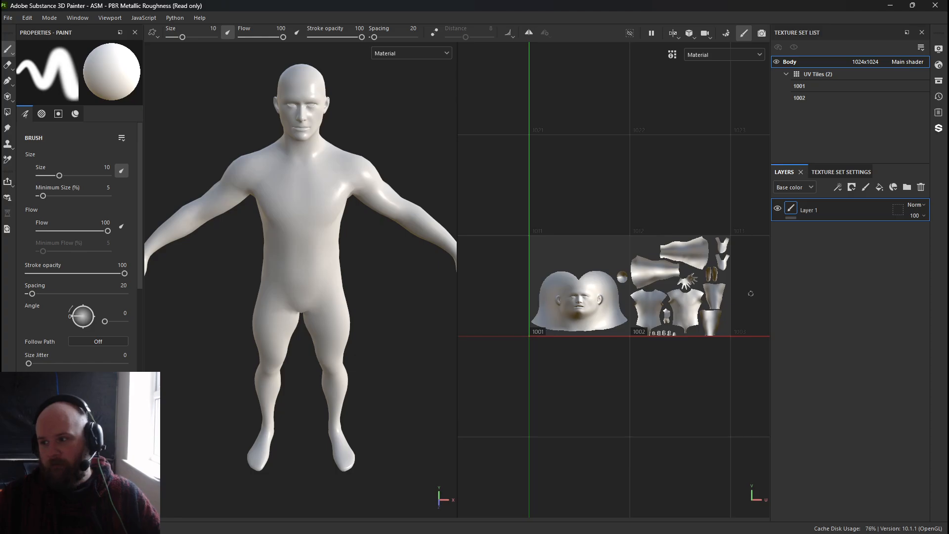
{"action": "scroll", "coordinate": [539, 351], "scroll_direction": "up", "scroll_amount": 3}
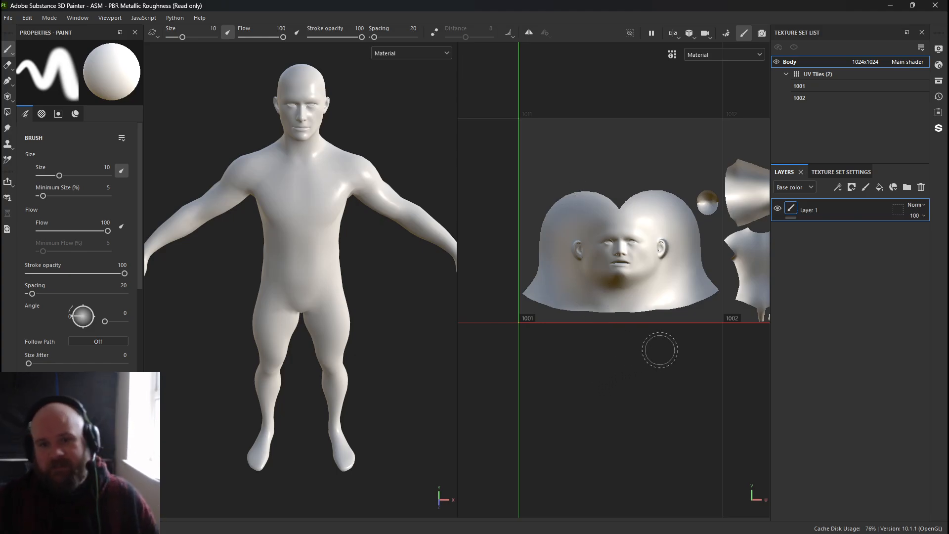
{"action": "middle_click_drag", "start_coordinate": [684, 368], "coordinate": [504, 385]}
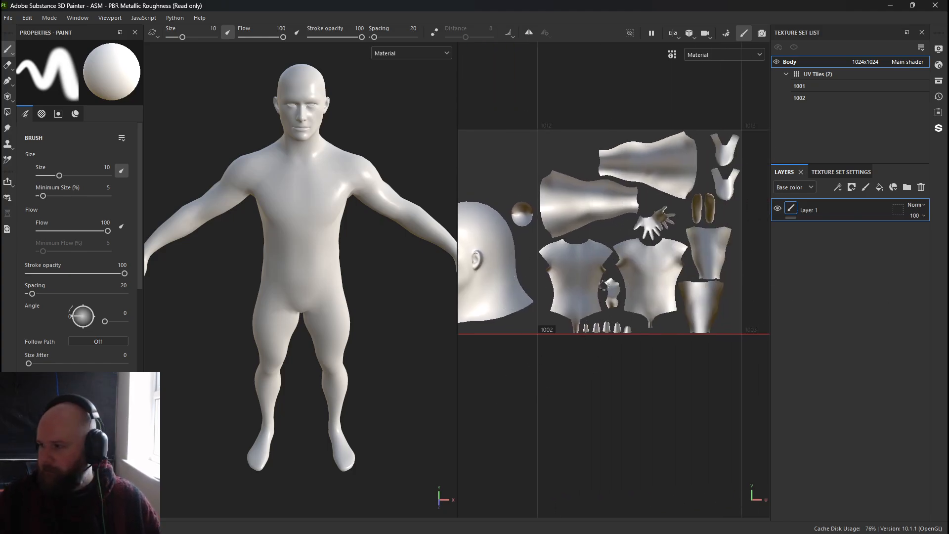
{"action": "middle_click_drag", "start_coordinate": [604, 286], "coordinate": [722, 276], "text": "alt"}
{"action": "right_click_drag", "start_coordinate": [657, 247], "coordinate": [541, 209], "text": "alt"}
{"action": "middle_click_drag", "start_coordinate": [597, 227], "coordinate": [578, 227], "text": "alt"}
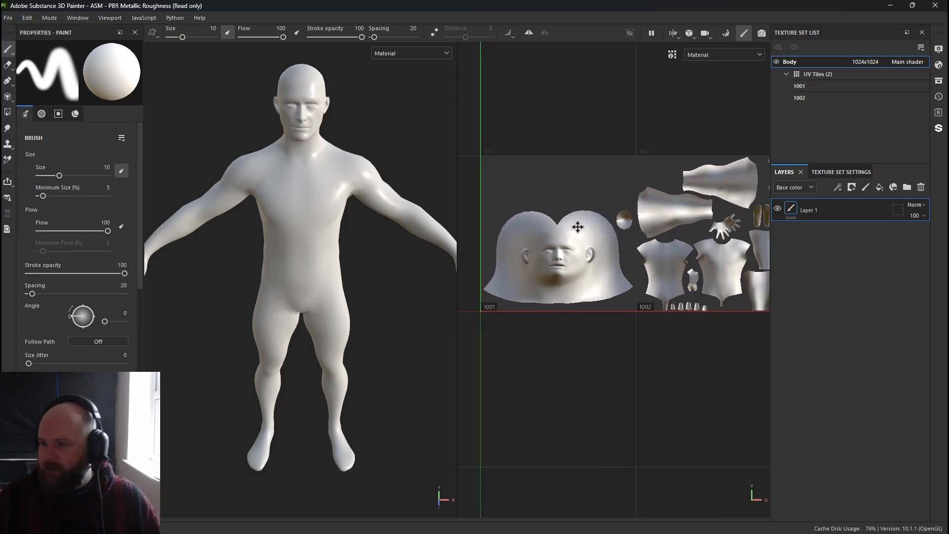
{"action": "right_click_drag", "start_coordinate": [578, 227], "coordinate": [546, 212], "text": "alt"}
{"action": "middle_click_drag", "start_coordinate": [568, 227], "coordinate": [555, 232], "text": "alt"}
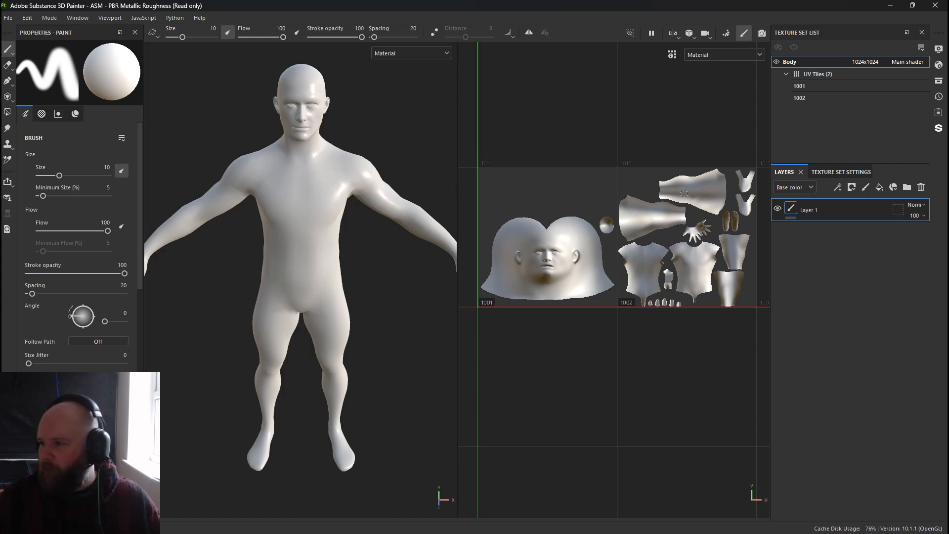
Paint a few test strokes on the chest with a brush of size 3.25, then undo them.
{"action": "mouse_move", "coordinate": [424, 167]}
{"action": "right_mouse_down", "text": "alt"}
{"action": "mouse_move", "coordinate": [618, 282]}
{"action": "mouse_move", "coordinate": [421, 192]}
{"action": "right_mouse_up", "text": "alt"}
{"action": "middle_click_drag", "start_coordinate": [420, 199], "coordinate": [393, 292], "text": "alt"}
{"action": "right_click_drag", "start_coordinate": [393, 291], "coordinate": [496, 312], "text": "alt"}
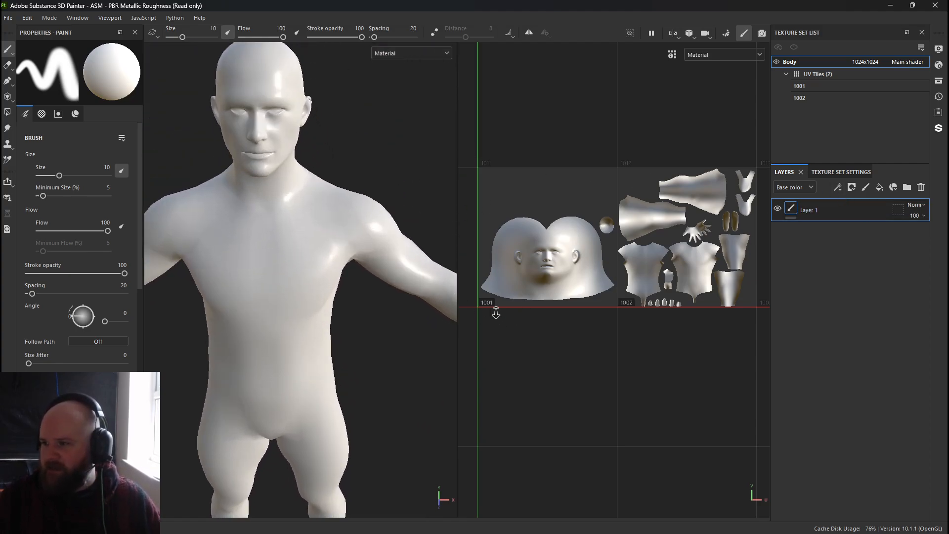
{"action": "left_click_drag", "start_coordinate": [348, 165], "coordinate": [280, 195], "text": "alt"}
{"action": "right_click_drag", "start_coordinate": [306, 193], "coordinate": [284, 192], "text": "ctrl"}
{"action": "mouse_move", "coordinate": [287, 166]}
{"action": "left_mouse_down"}
{"action": "mouse_move", "coordinate": [275, 193]}
{"action": "mouse_move", "coordinate": [250, 211]}
{"action": "left_mouse_up"}
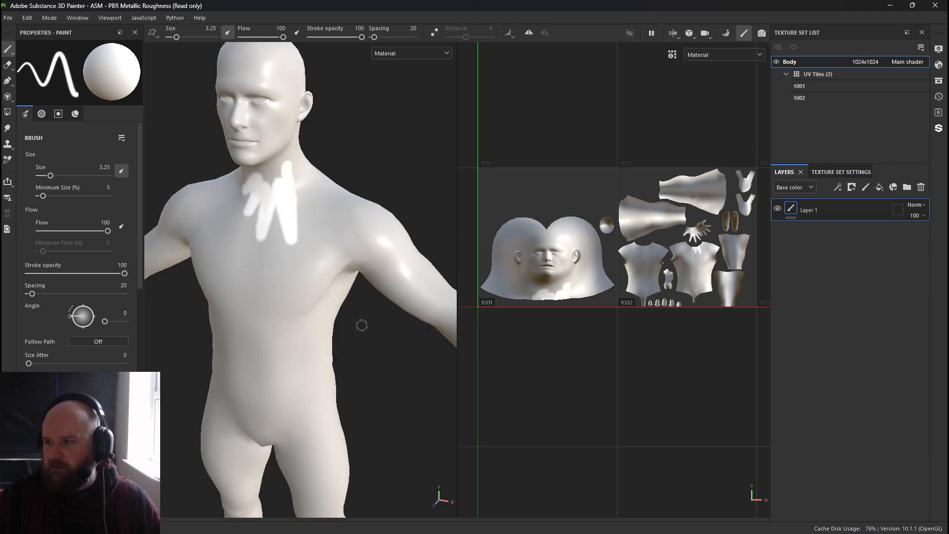
{"action": "mouse_move", "coordinate": [571, 219]}
{"action": "right_mouse_down", "text": "alt"}
{"action": "mouse_move", "coordinate": [645, 280]}
{"action": "mouse_move", "coordinate": [606, 304]}
{"action": "right_mouse_up", "text": "alt"}
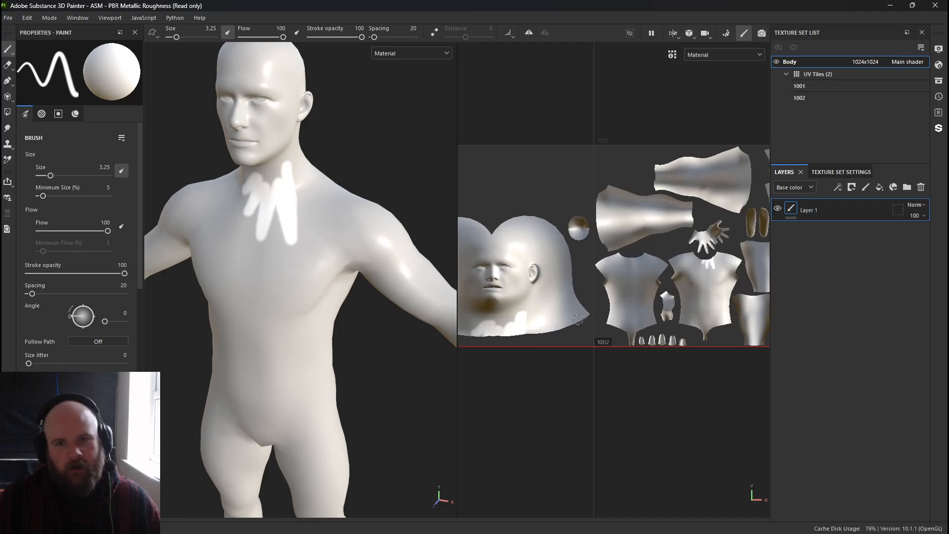
{"action": "mouse_move", "coordinate": [317, 202]}
{"action": "left_mouse_down"}
{"action": "mouse_move", "coordinate": [297, 171]}
{"action": "mouse_move", "coordinate": [323, 173]}
{"action": "mouse_move", "coordinate": [297, 210]}
{"action": "mouse_move", "coordinate": [351, 213]}
{"action": "mouse_move", "coordinate": [309, 254]}
{"action": "left_mouse_up"}
{"action": "key", "text": "ctrl+z"}
{"action": "key", "text": "ctrl+z"}
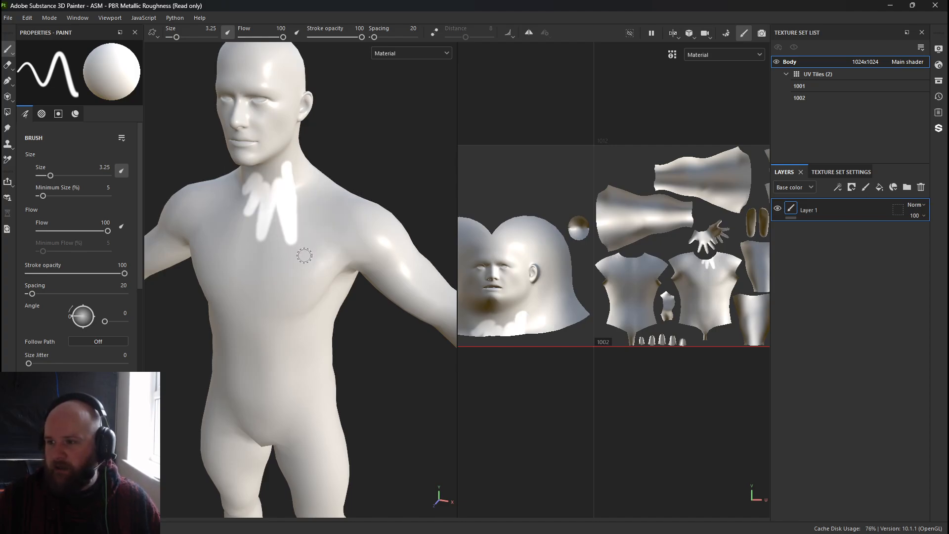
Add a fill layer and set its base color to bright red.
{"action": "left_click", "coordinate": [877, 196]}
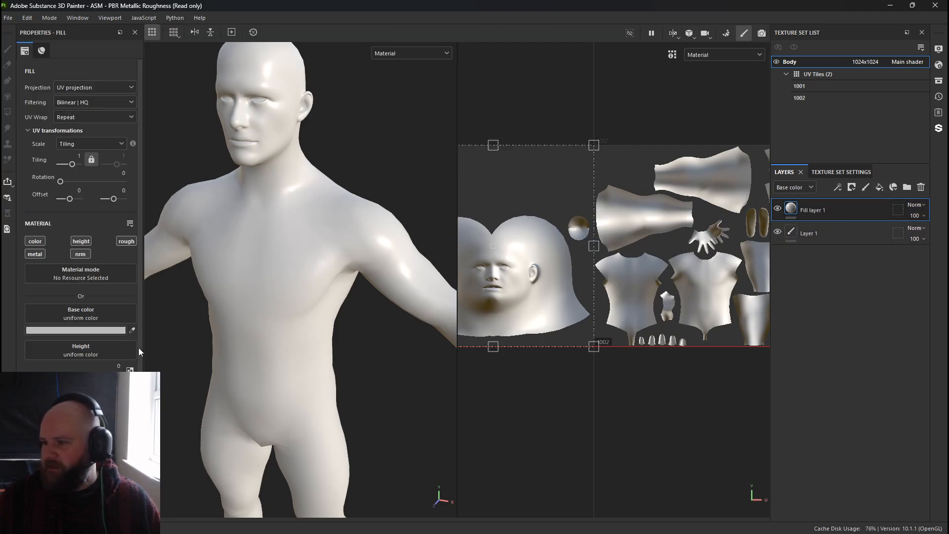
{"action": "left_click", "coordinate": [64, 331]}
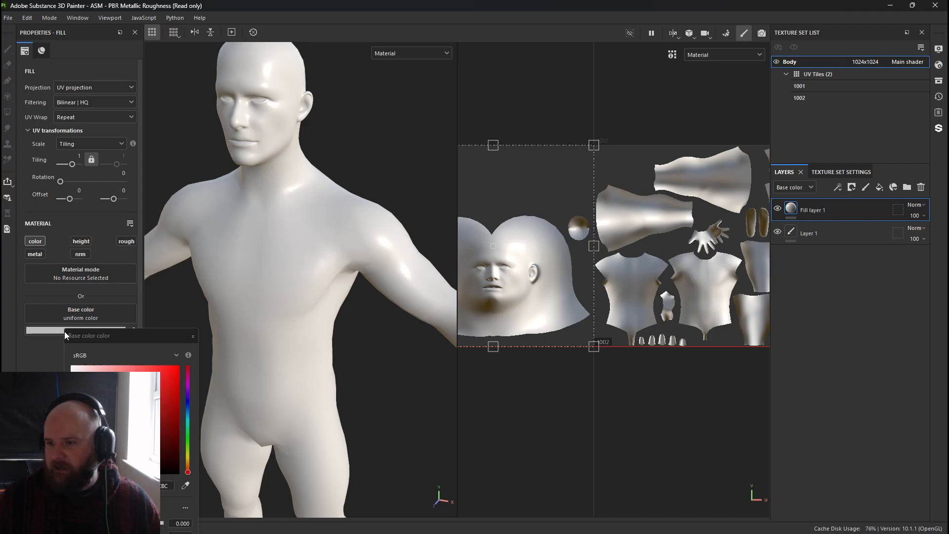
{"action": "left_click_drag", "start_coordinate": [171, 374], "coordinate": [193, 349]}
{"action": "right_click", "coordinate": [792, 211]}
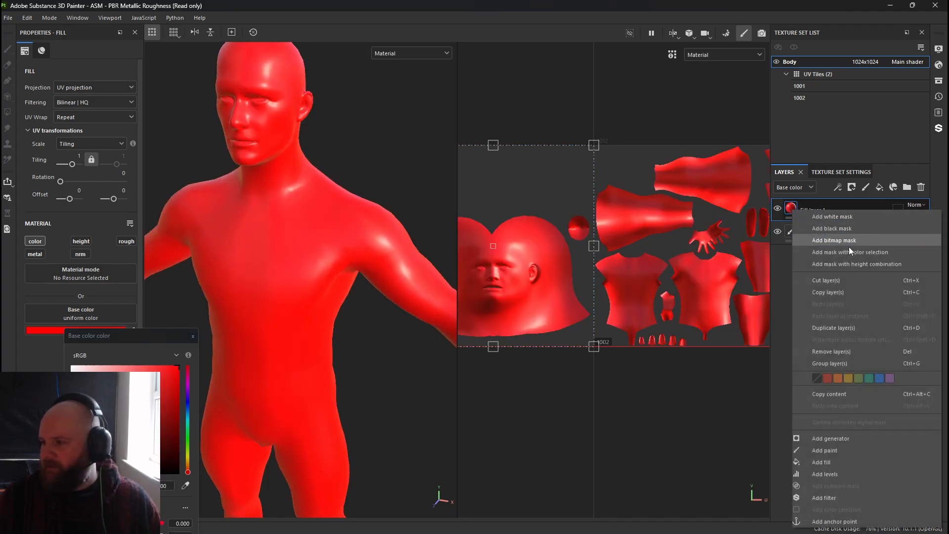
{"action": "left_click", "coordinate": [835, 464]}
{"action": "left_click", "coordinate": [78, 279]}
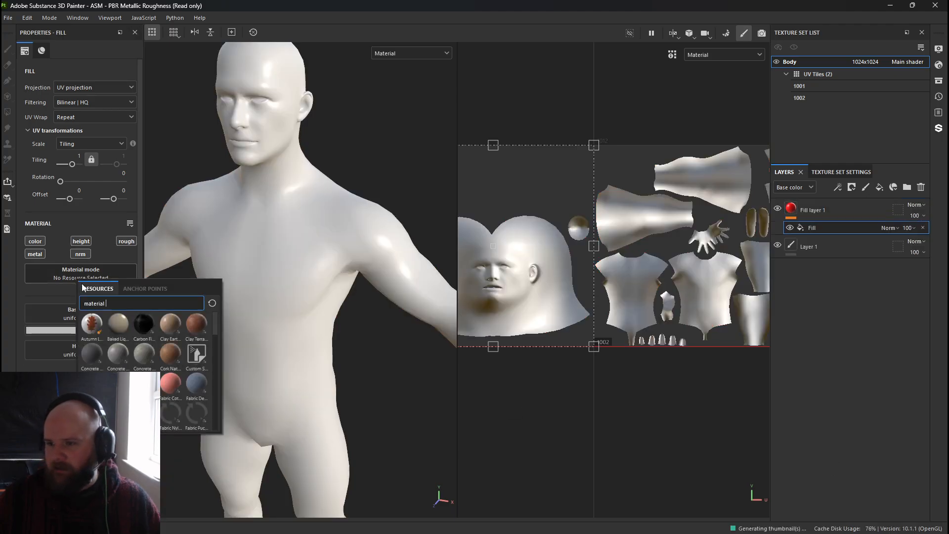
{"action": "left_click", "coordinate": [823, 227]}
{"action": "key", "text": "Delete"}
Add a black mask to the red fill layer.
{"action": "right_click", "coordinate": [793, 209]}
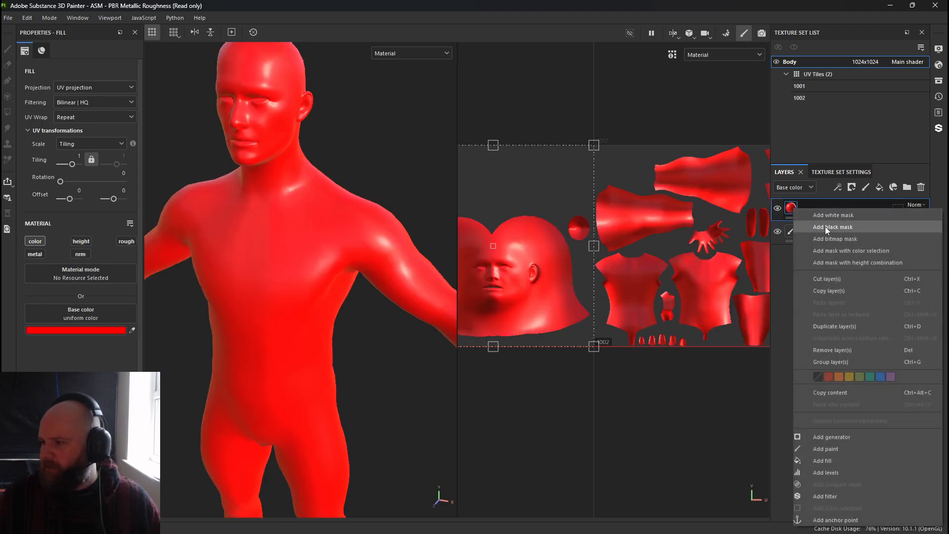
{"action": "left_click", "coordinate": [825, 226]}
{"action": "right_click", "coordinate": [810, 210]}
{"action": "left_click", "coordinate": [797, 365]}
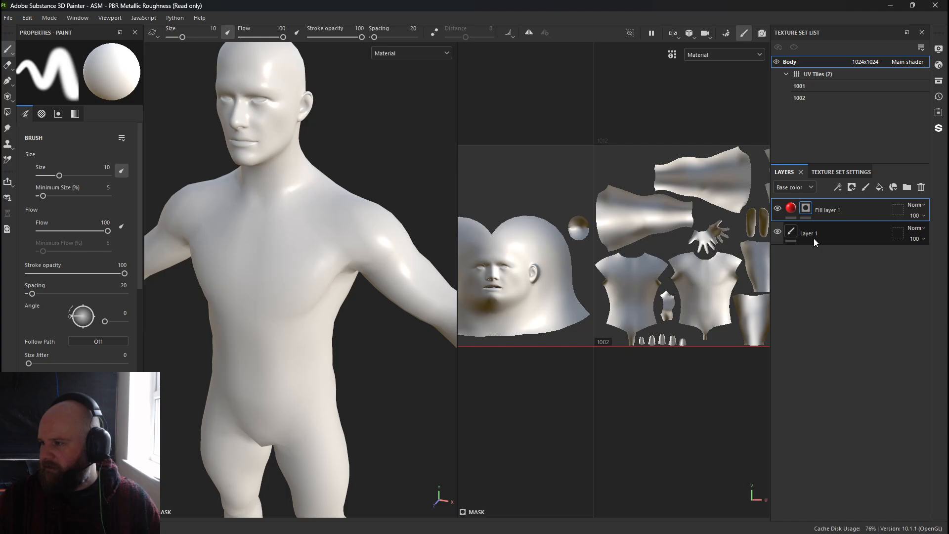
Add a fill to the black mask and set its grayscale to 3D Perlin Noise.
{"action": "right_click", "coordinate": [808, 209]}
{"action": "left_click", "coordinate": [837, 343]}
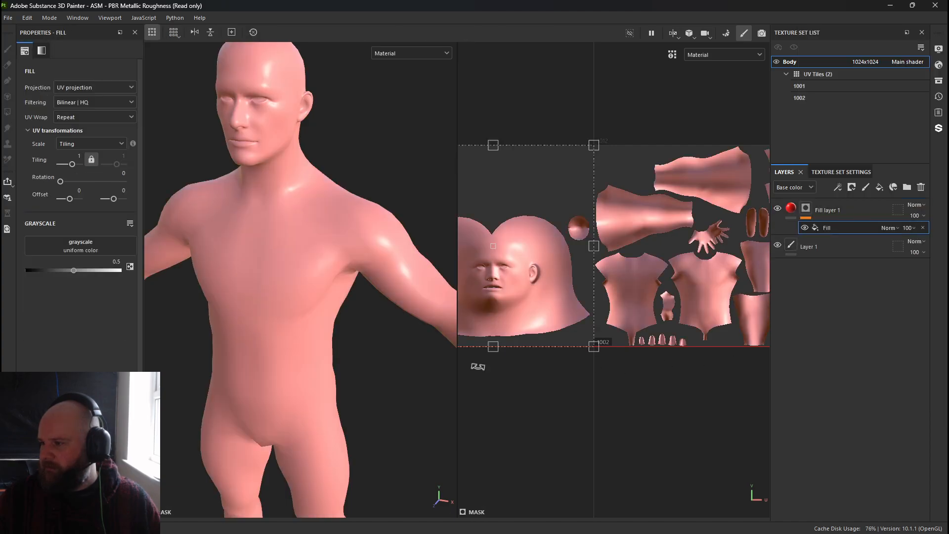
{"action": "left_click", "coordinate": [91, 246]}
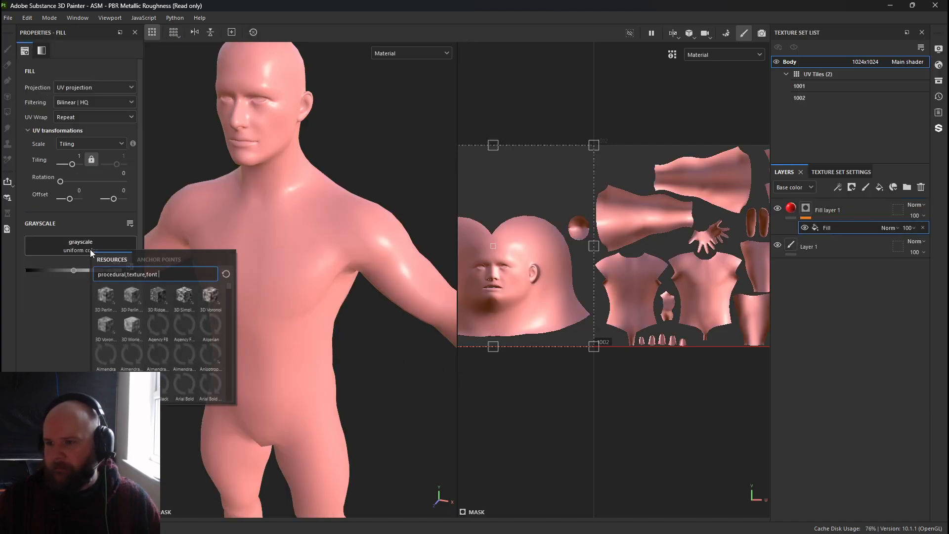
{"action": "left_click", "coordinate": [108, 297]}
Orbit around the model to inspect how the noise mask looks across the body and UV seams.
{"action": "right_click_drag", "start_coordinate": [282, 245], "coordinate": [377, 258], "text": "shift"}
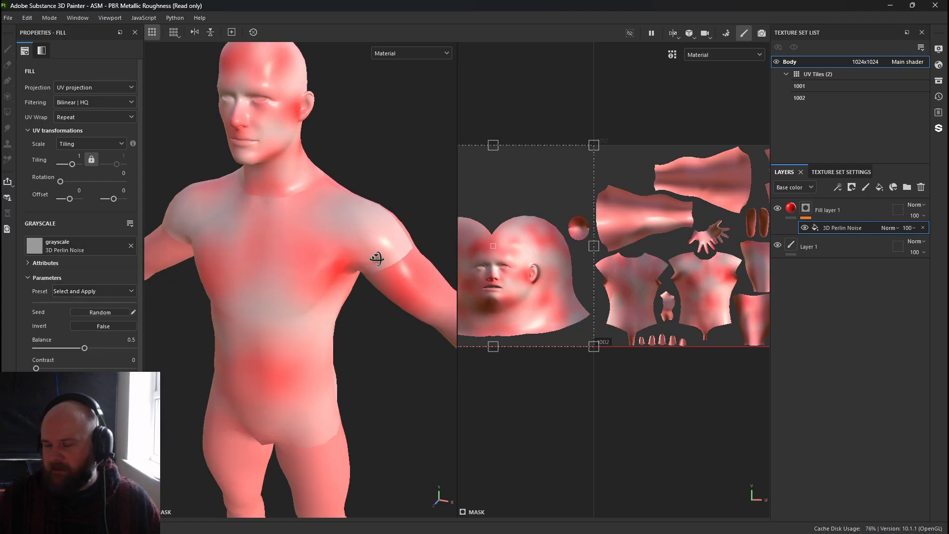
{"action": "left_click_drag", "start_coordinate": [377, 258], "coordinate": [242, 241], "text": "alt"}
{"action": "middle_click_drag", "start_coordinate": [241, 240], "coordinate": [316, 247], "text": "alt"}
{"action": "right_click_drag", "start_coordinate": [316, 248], "coordinate": [351, 272], "text": "alt"}
{"action": "left_click_drag", "start_coordinate": [262, 262], "coordinate": [337, 252], "text": "alt"}
{"action": "middle_click_drag", "start_coordinate": [337, 252], "coordinate": [292, 276], "text": "alt"}
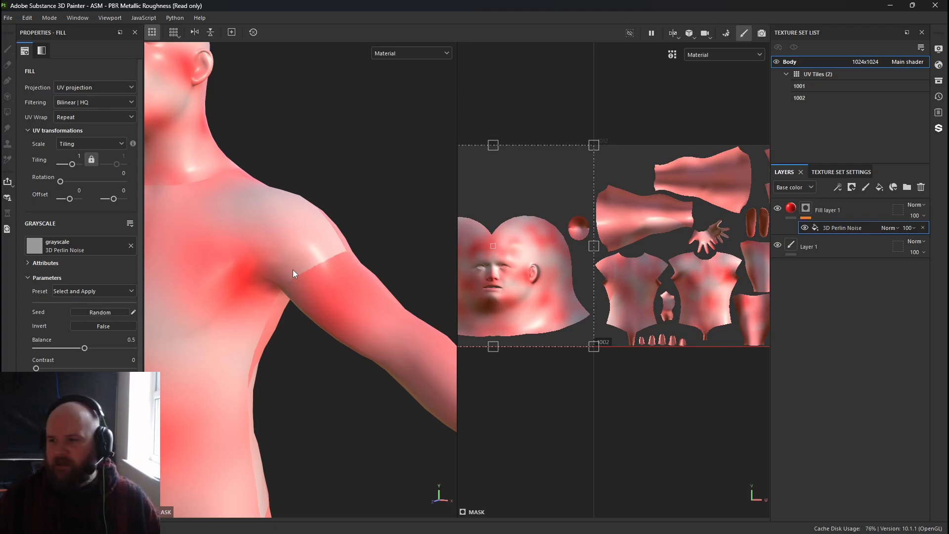
{"action": "left_click_drag", "start_coordinate": [292, 216], "coordinate": [321, 262], "text": "alt"}
{"action": "middle_click_drag", "start_coordinate": [322, 262], "coordinate": [388, 267], "text": "alt"}
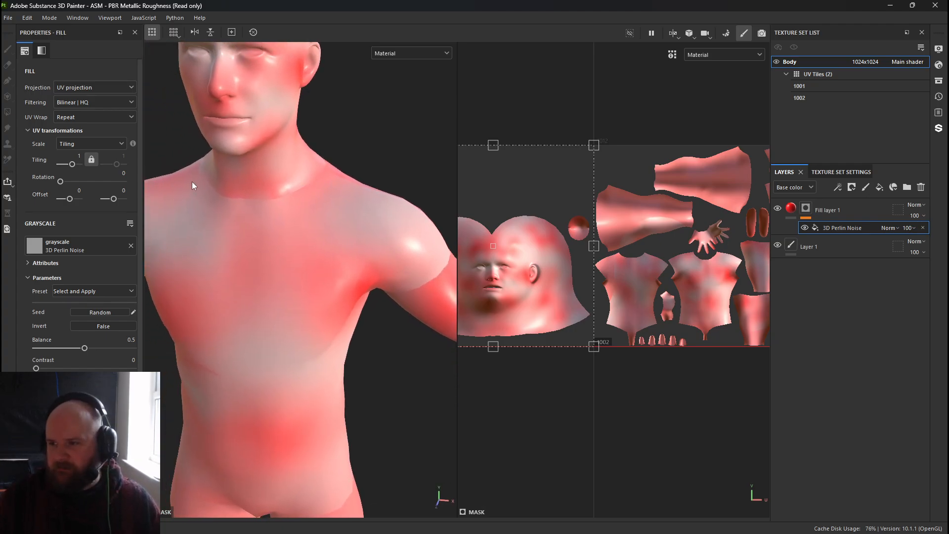
{"action": "left_click_drag", "start_coordinate": [387, 256], "coordinate": [246, 193], "text": "alt"}
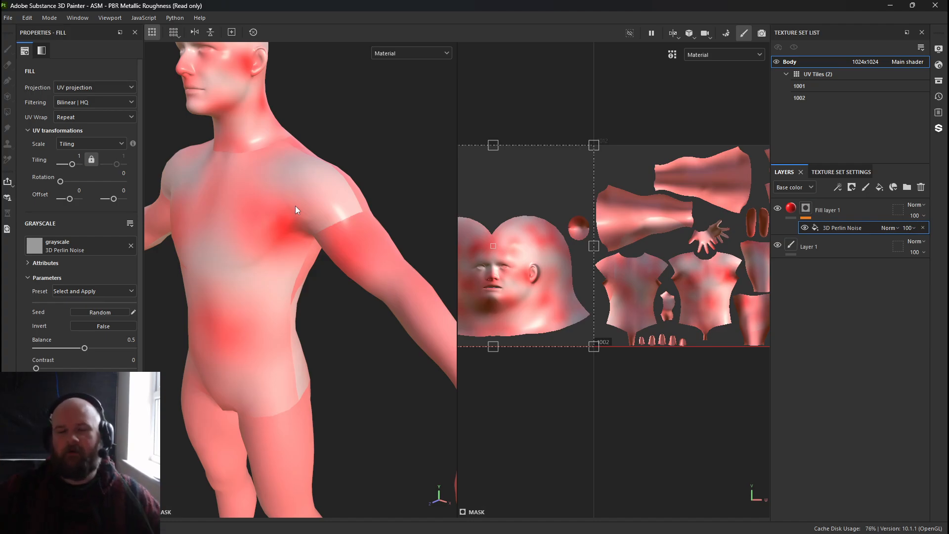
Set the mask fill's projection to Tri-planar projection.
{"action": "scroll", "coordinate": [548, 235], "scroll_direction": "up", "scroll_amount": 4}
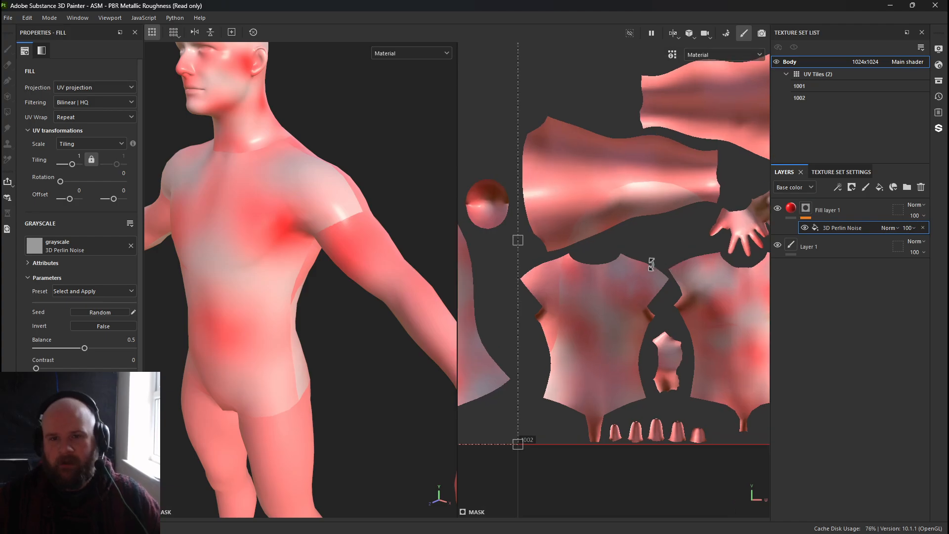
{"action": "scroll", "coordinate": [548, 234], "scroll_direction": "down", "scroll_amount": 4}
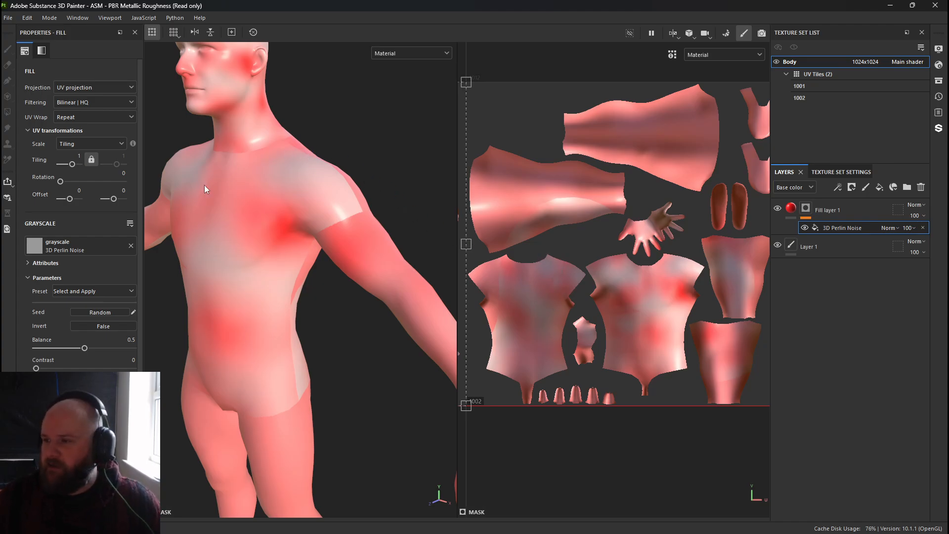
{"action": "left_click", "coordinate": [111, 88]}
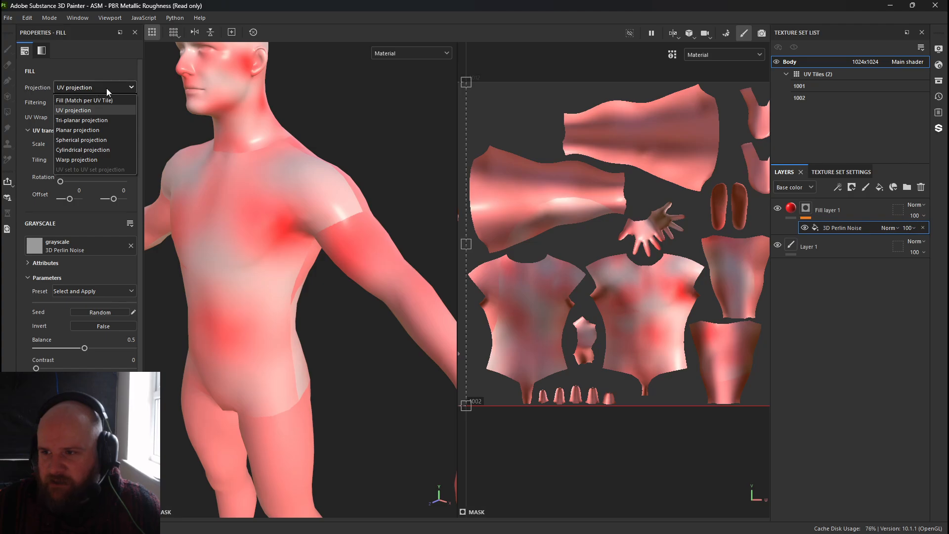
{"action": "left_click", "coordinate": [79, 120]}
Switch the mask fill's projection to Fill (Match per UV Tile).
{"action": "left_click_drag", "start_coordinate": [271, 238], "coordinate": [258, 295], "text": "alt"}
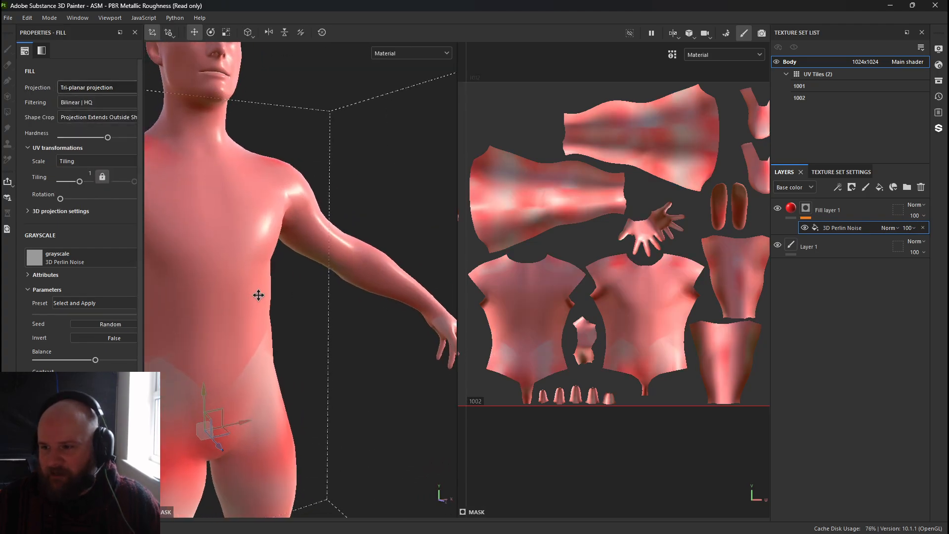
{"action": "middle_click_drag", "start_coordinate": [258, 295], "coordinate": [287, 217], "text": "alt"}
{"action": "left_click_drag", "start_coordinate": [287, 217], "coordinate": [496, 208], "text": "alt"}
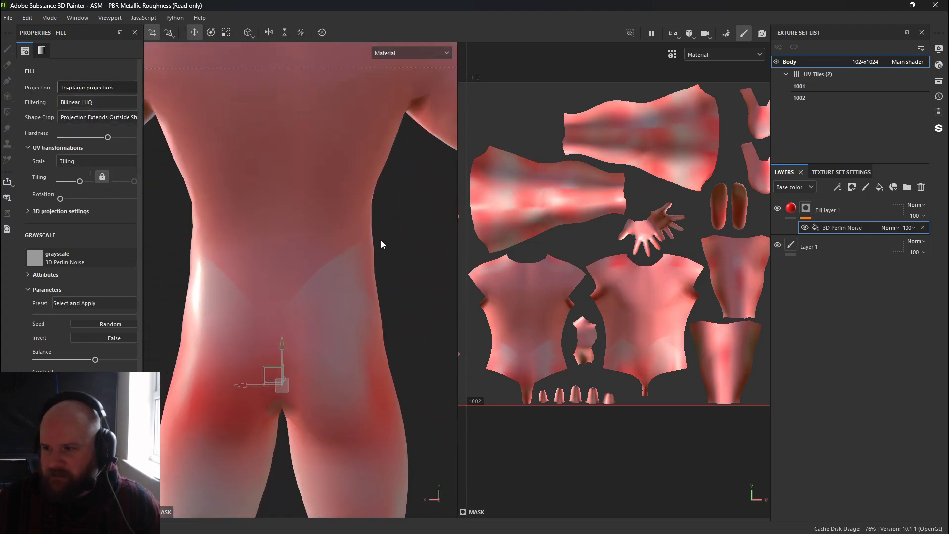
{"action": "left_click_drag", "start_coordinate": [297, 279], "coordinate": [428, 234], "text": "alt"}
{"action": "right_click_drag", "start_coordinate": [428, 234], "coordinate": [200, 161], "text": "alt"}
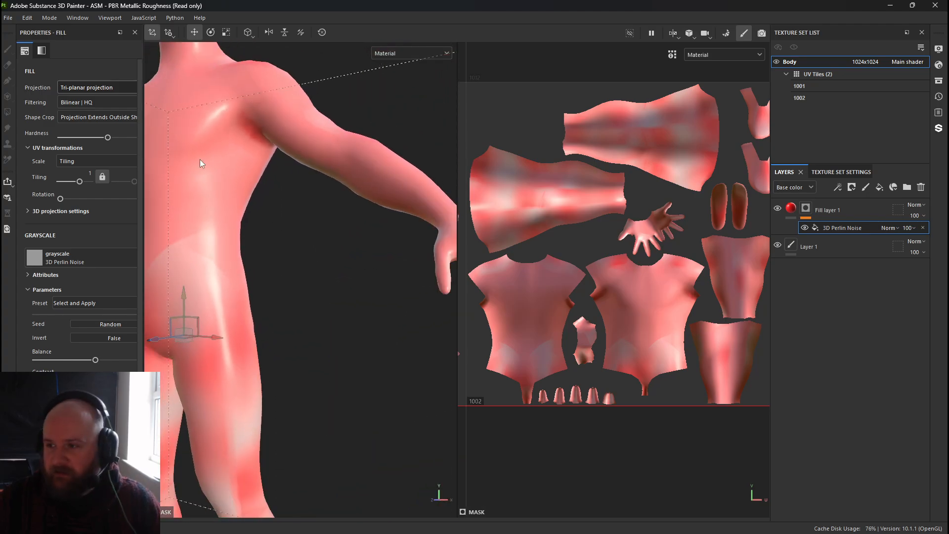
{"action": "left_click_drag", "start_coordinate": [200, 161], "coordinate": [247, 165], "text": "alt"}
{"action": "right_click_drag", "start_coordinate": [247, 166], "coordinate": [230, 153], "text": "alt"}
{"action": "left_click", "coordinate": [91, 88]}
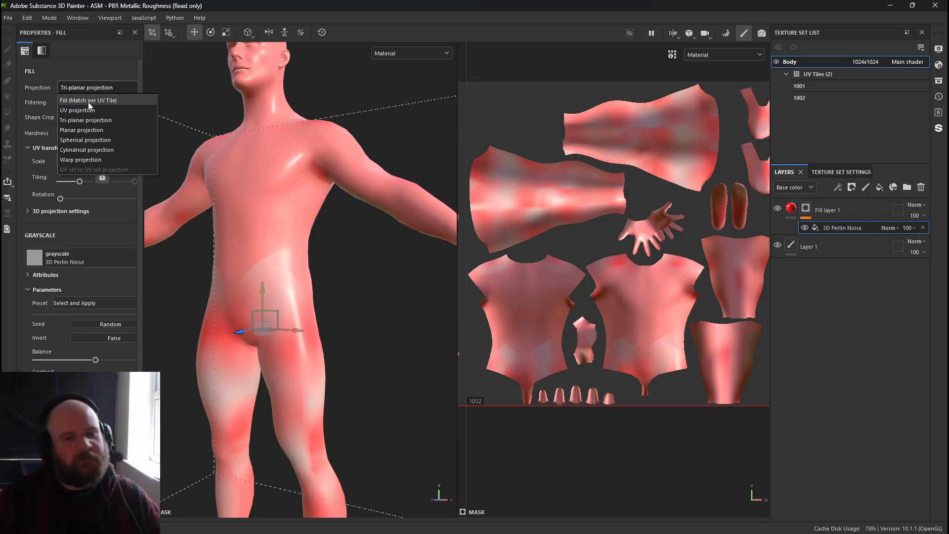
{"action": "left_click", "coordinate": [88, 100]}
Set the Body texture set's resolution to 4096.
{"action": "left_click_drag", "start_coordinate": [223, 188], "coordinate": [283, 260], "text": "alt"}
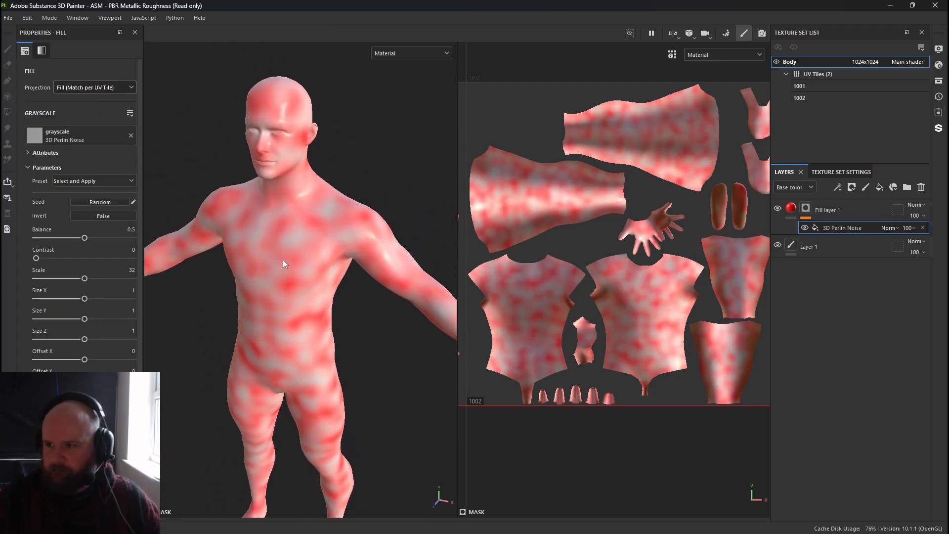
{"action": "right_click_drag", "start_coordinate": [283, 259], "coordinate": [339, 204], "text": "alt"}
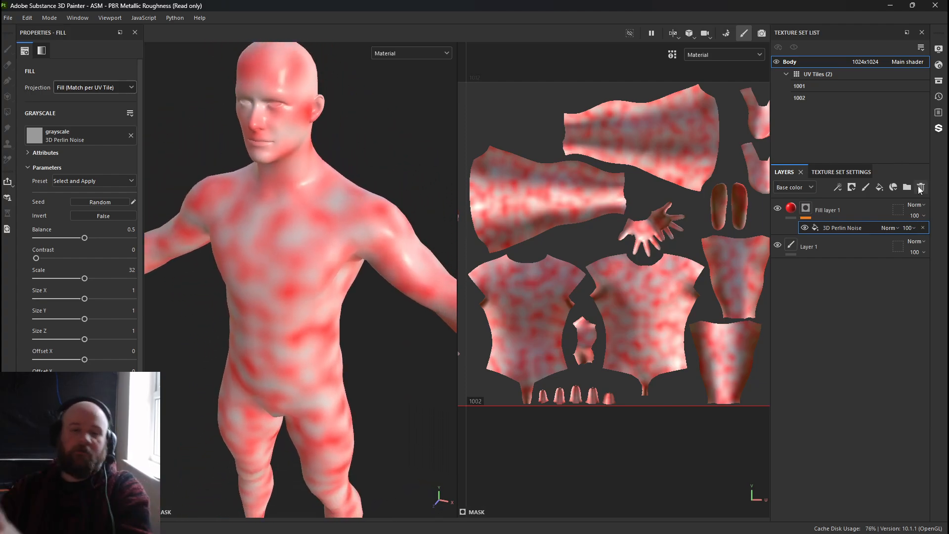
{"action": "left_click", "coordinate": [68, 88]}
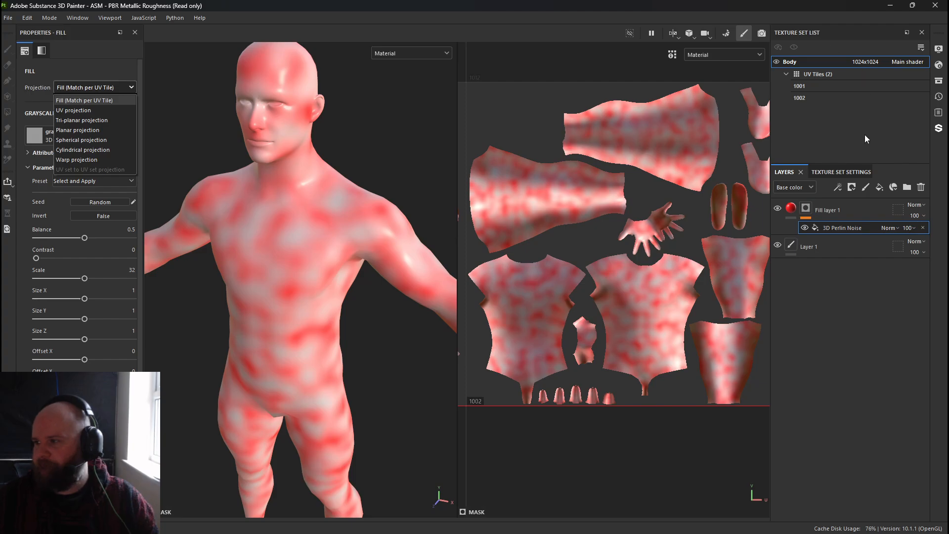
{"action": "left_click", "coordinate": [838, 173]}
{"action": "left_click", "coordinate": [838, 270]}
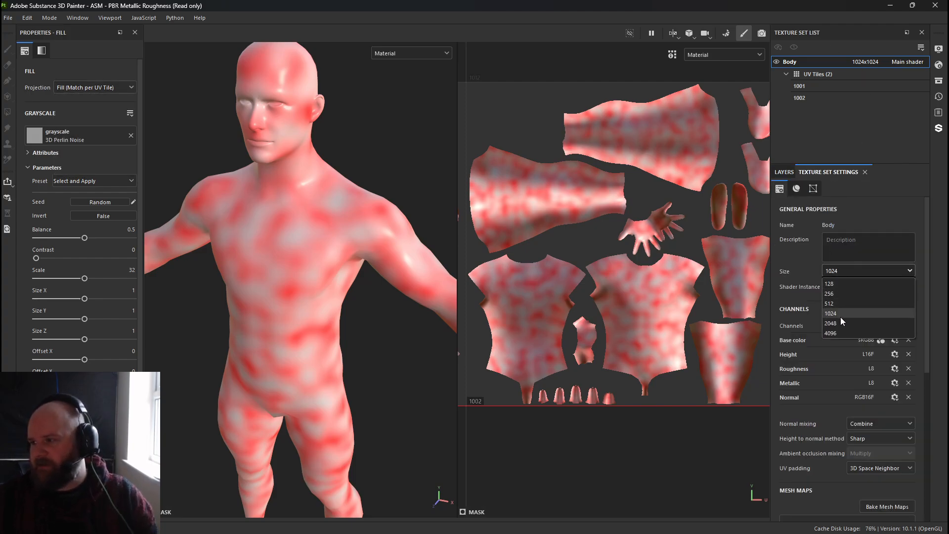
{"action": "left_click", "coordinate": [836, 336]}
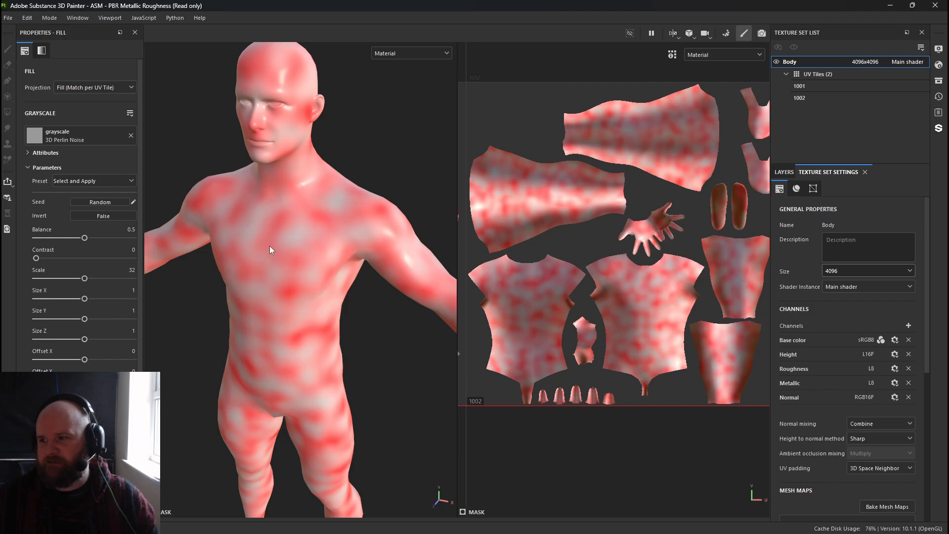
Zoom and pan through the 3D and UV views to examine the per-tile noise mask at the higher resolution.
{"action": "right_click_drag", "start_coordinate": [278, 237], "coordinate": [540, 401], "text": "alt"}
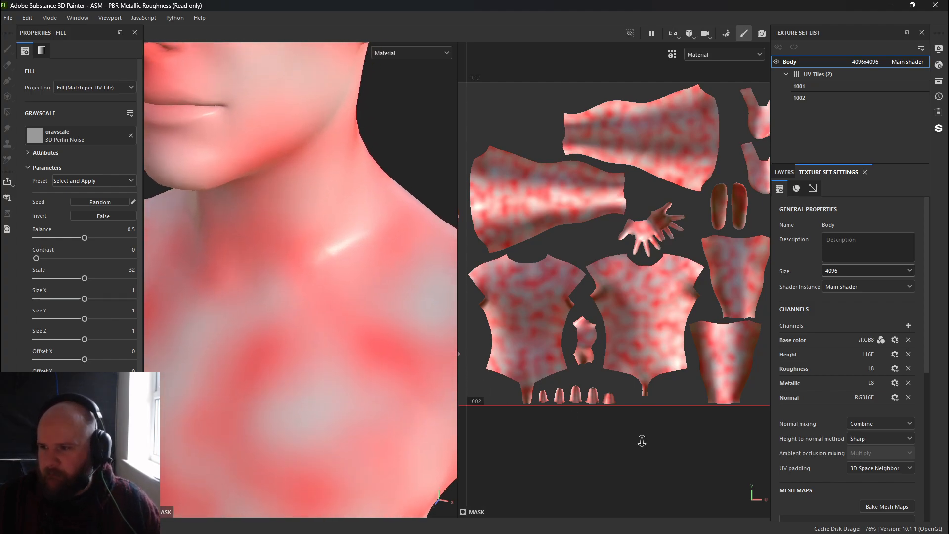
{"action": "left_click_drag", "start_coordinate": [381, 329], "coordinate": [343, 314], "text": "alt"}
{"action": "right_click_drag", "start_coordinate": [343, 314], "coordinate": [307, 228], "text": "alt"}
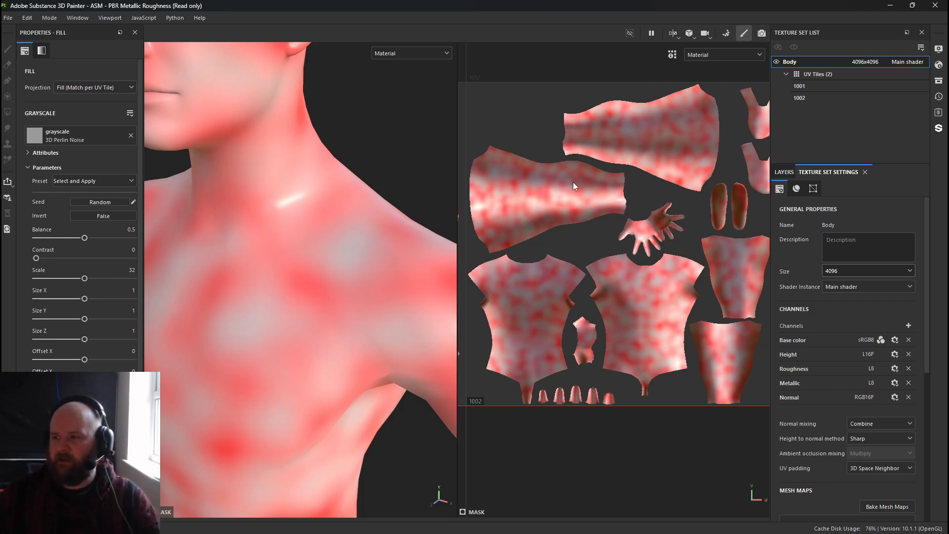
{"action": "scroll", "coordinate": [574, 185], "scroll_direction": "down", "scroll_amount": 2}
{"action": "middle_click_drag", "start_coordinate": [547, 249], "coordinate": [675, 240], "text": "alt"}
{"action": "scroll", "coordinate": [675, 239], "scroll_direction": "down", "scroll_amount": 1}
{"action": "middle_click_drag", "start_coordinate": [559, 230], "coordinate": [489, 229], "text": "alt"}
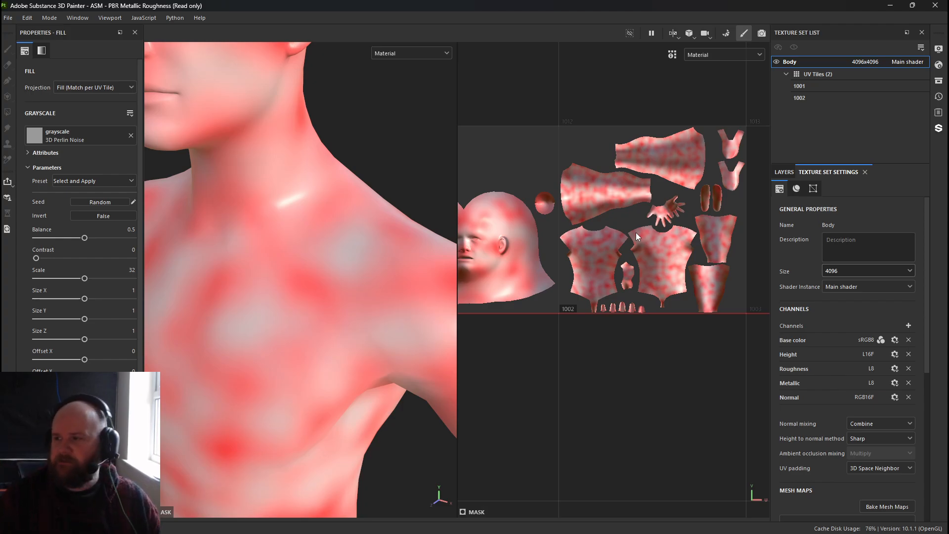
{"action": "scroll", "coordinate": [636, 233], "scroll_direction": "up", "scroll_amount": 3}
{"action": "middle_click_drag", "start_coordinate": [542, 273], "coordinate": [584, 265], "text": "alt"}
{"action": "scroll", "coordinate": [584, 265], "scroll_direction": "down", "scroll_amount": 2}
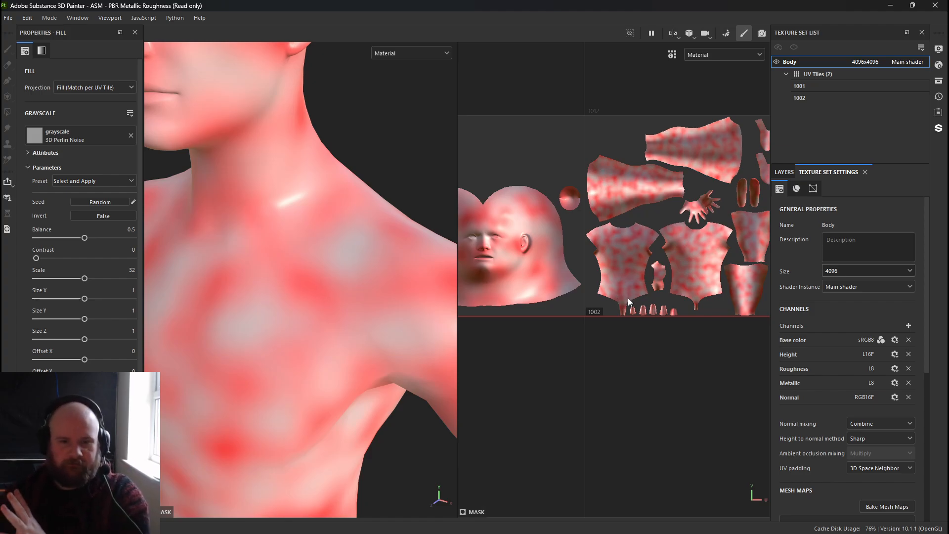
{"action": "scroll", "coordinate": [624, 319], "scroll_direction": "up", "scroll_amount": 4}
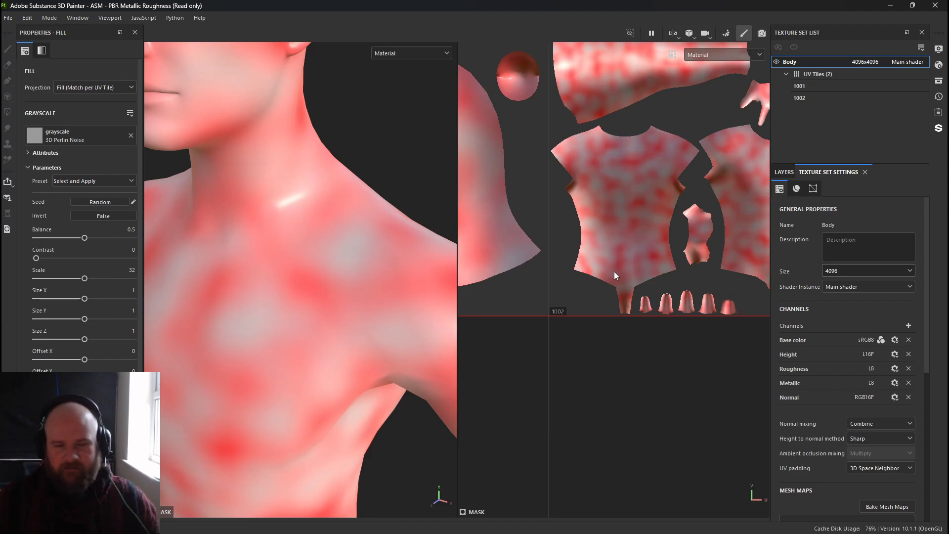
{"action": "scroll", "coordinate": [708, 227], "scroll_direction": "down", "scroll_amount": 5}
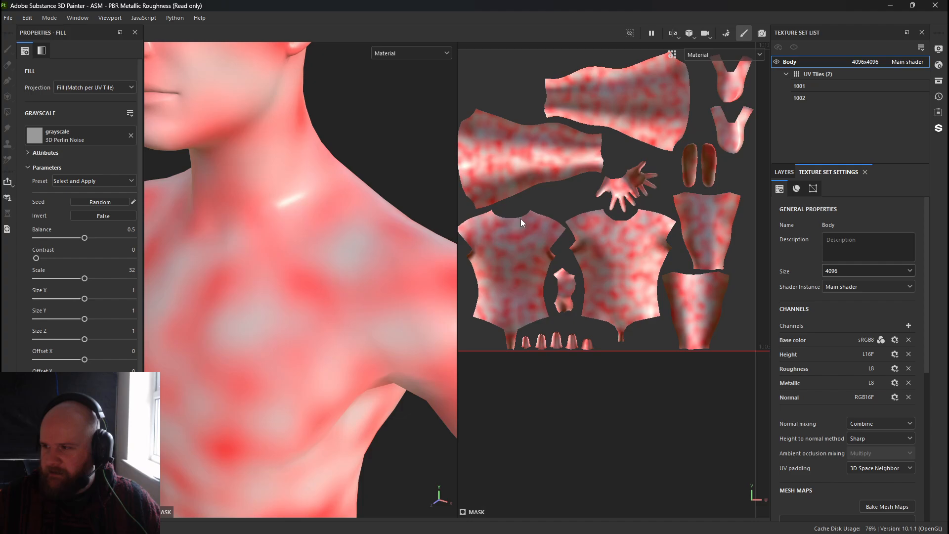
{"action": "middle_click_drag", "start_coordinate": [561, 197], "coordinate": [728, 174], "text": "alt"}
{"action": "middle_click_drag", "start_coordinate": [567, 222], "coordinate": [413, 242], "text": "alt"}
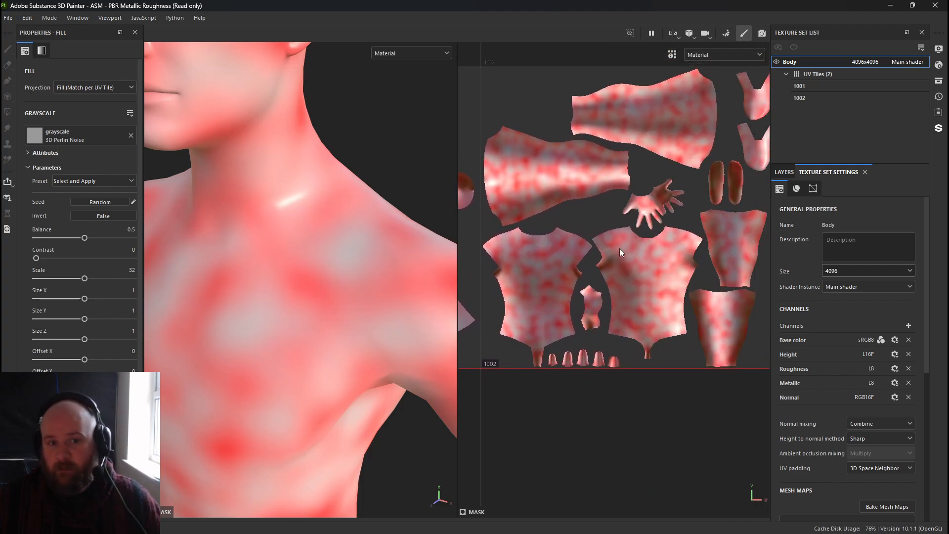
{"action": "right_click_drag", "start_coordinate": [606, 303], "coordinate": [628, 336], "text": "alt"}
{"action": "right_click_drag", "start_coordinate": [339, 223], "coordinate": [385, 259], "text": "alt"}
{"action": "right_click_drag", "start_coordinate": [598, 333], "coordinate": [591, 325], "text": "alt"}
{"action": "middle_click_drag", "start_coordinate": [589, 324], "coordinate": [653, 311], "text": "alt"}
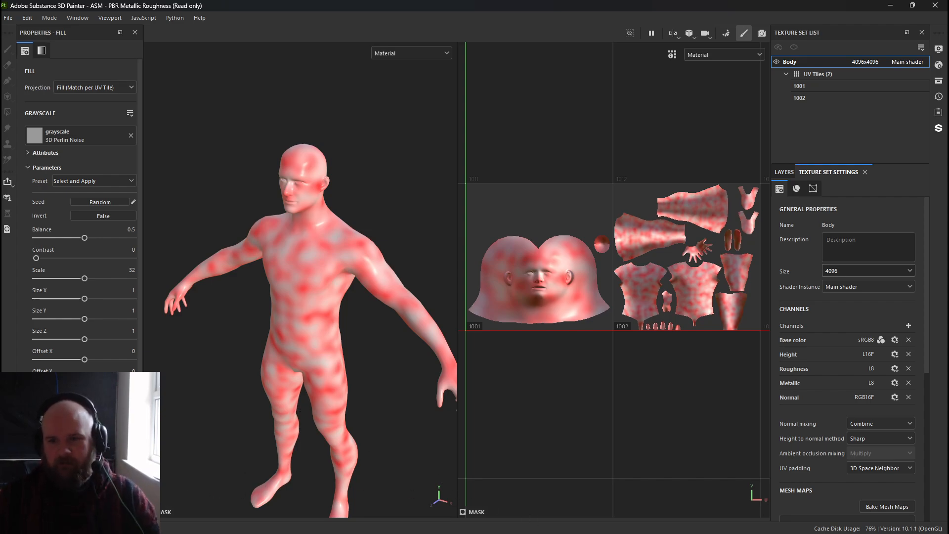
Switch to Maya and inspect the eye and mouth UV shells in the UV Editor.
{"action": "key", "text": "alt+Tab"}
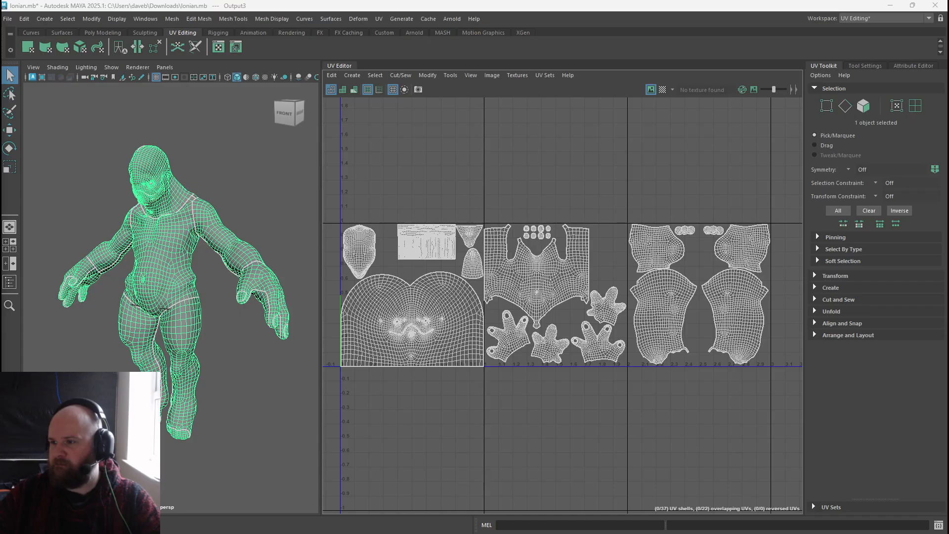
{"action": "right_click_drag", "start_coordinate": [360, 243], "coordinate": [589, 292], "text": "alt"}
{"action": "middle_click_drag", "start_coordinate": [590, 292], "coordinate": [627, 293], "text": "alt"}
{"action": "right_click_drag", "start_coordinate": [627, 293], "coordinate": [721, 365], "text": "alt"}
{"action": "right_click_drag", "start_coordinate": [510, 258], "coordinate": [457, 236], "text": "alt"}
{"action": "left_click_drag", "start_coordinate": [373, 209], "coordinate": [633, 374]}
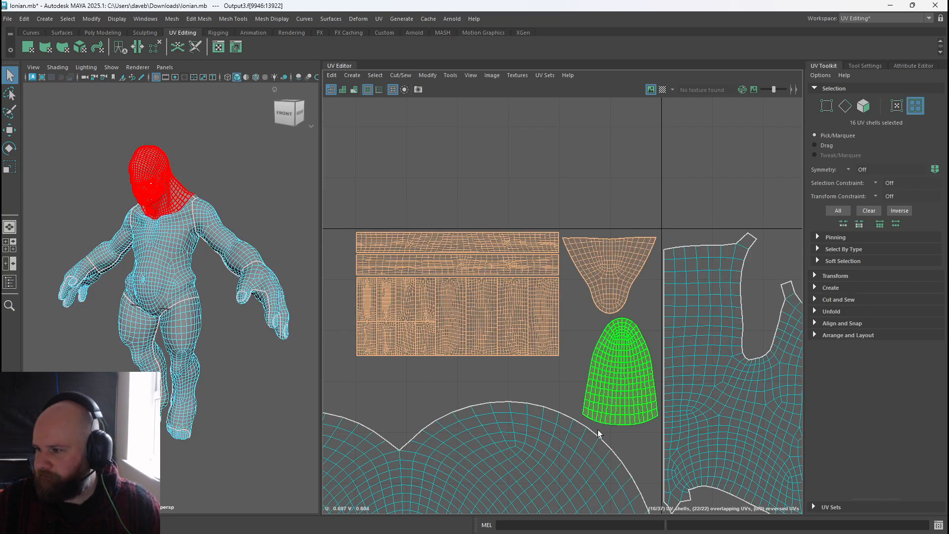
{"action": "left_click", "coordinate": [191, 19]}
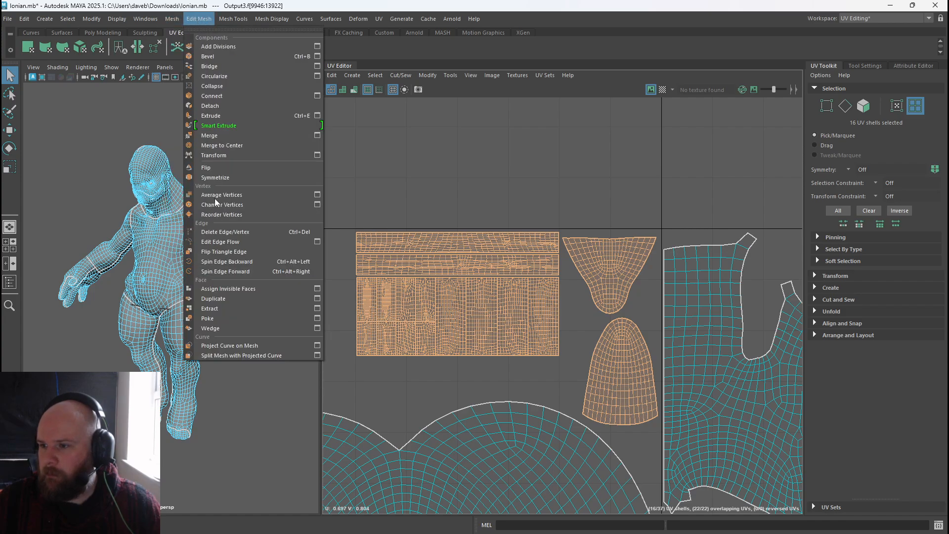
{"action": "left_click", "coordinate": [231, 296]}
{"action": "right_click_drag", "start_coordinate": [406, 289], "coordinate": [487, 302]}
{"action": "left_click", "coordinate": [448, 290]}
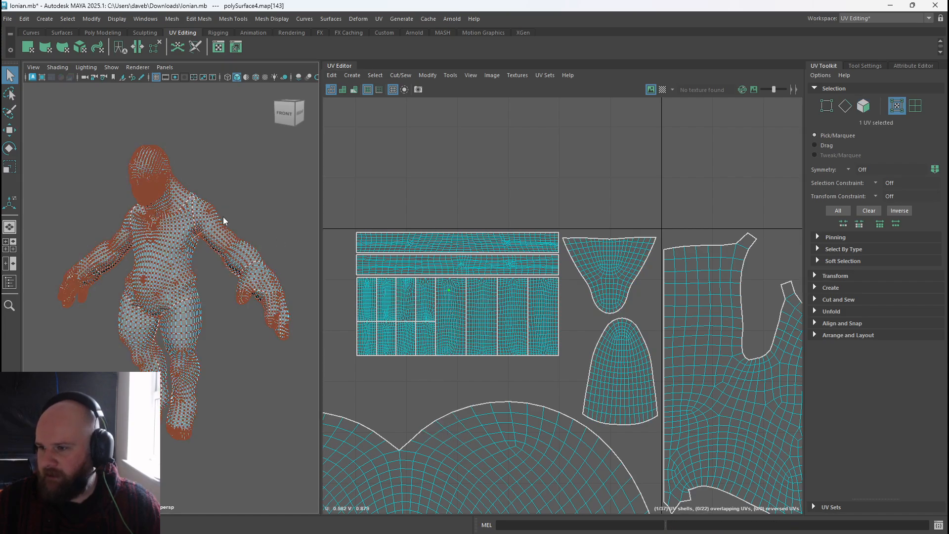
Frame and select the inner-mouth and body meshes in turn to check which UV shells each contains.
{"action": "right_click_drag", "start_coordinate": [189, 239], "coordinate": [234, 210]}
{"action": "right_click_drag", "start_coordinate": [556, 310], "coordinate": [422, 241], "text": "alt"}
{"action": "middle_click_drag", "start_coordinate": [422, 241], "coordinate": [348, 163], "text": "alt"}
{"action": "right_click_drag", "start_coordinate": [349, 163], "coordinate": [381, 189], "text": "alt"}
{"action": "left_click_drag", "start_coordinate": [151, 173], "coordinate": [213, 245]}
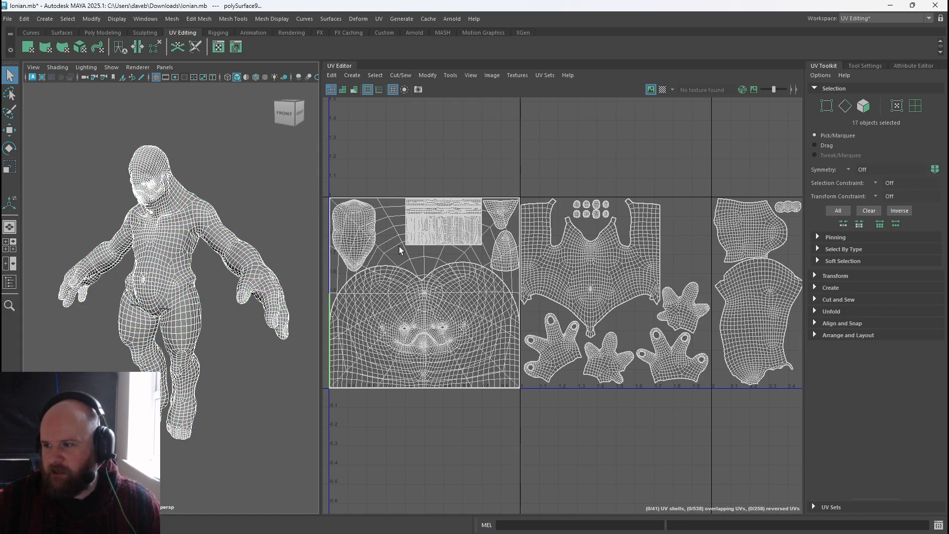
{"action": "left_click", "coordinate": [154, 187], "text": "ctrl"}
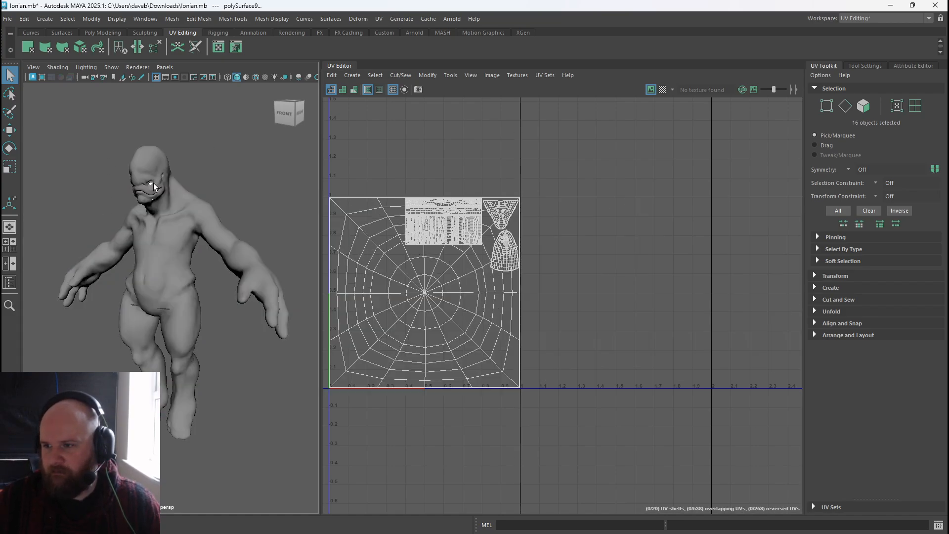
{"action": "key", "text": "f"}
{"action": "right_click_drag", "start_coordinate": [171, 192], "coordinate": [29, 183], "text": "alt"}
{"action": "middle_click_drag", "start_coordinate": [131, 168], "coordinate": [183, 229], "text": "alt"}
{"action": "left_click", "coordinate": [178, 183]}
{"action": "left_click", "coordinate": [179, 182], "text": "ctrl"}
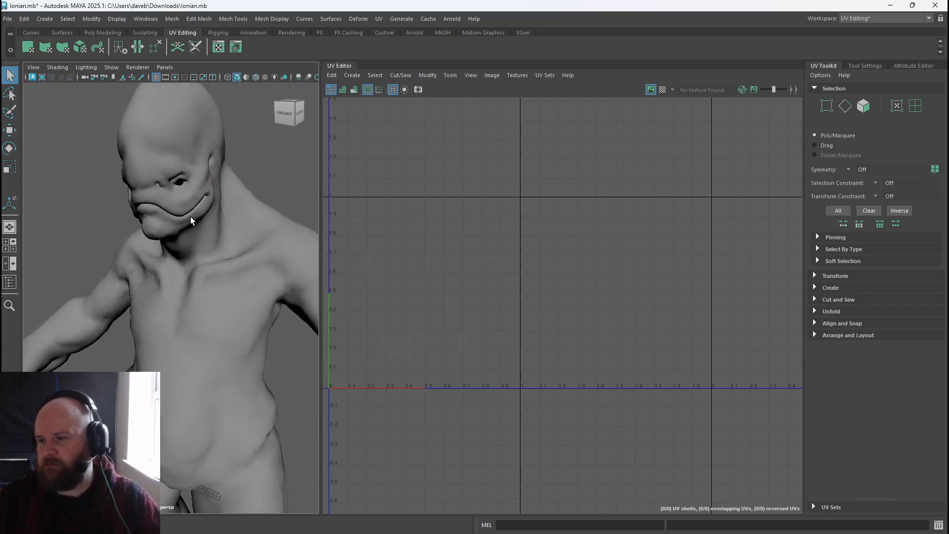
{"action": "right_click_drag", "start_coordinate": [130, 192], "coordinate": [186, 293], "text": "alt"}
{"action": "left_click", "coordinate": [186, 293]}
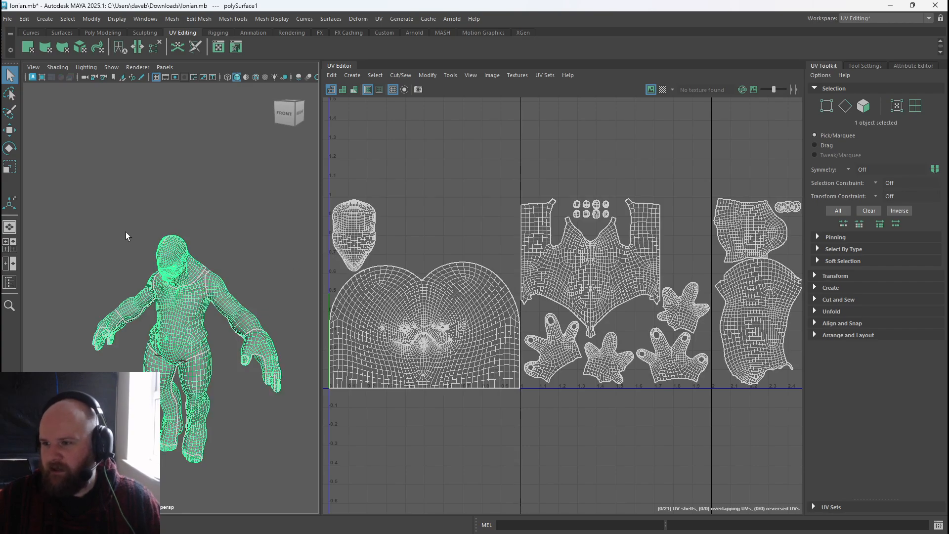
Try moving the inner-mouth mesh with the Move tool, and undo the move.
{"action": "left_click_drag", "start_coordinate": [126, 221], "coordinate": [229, 304]}
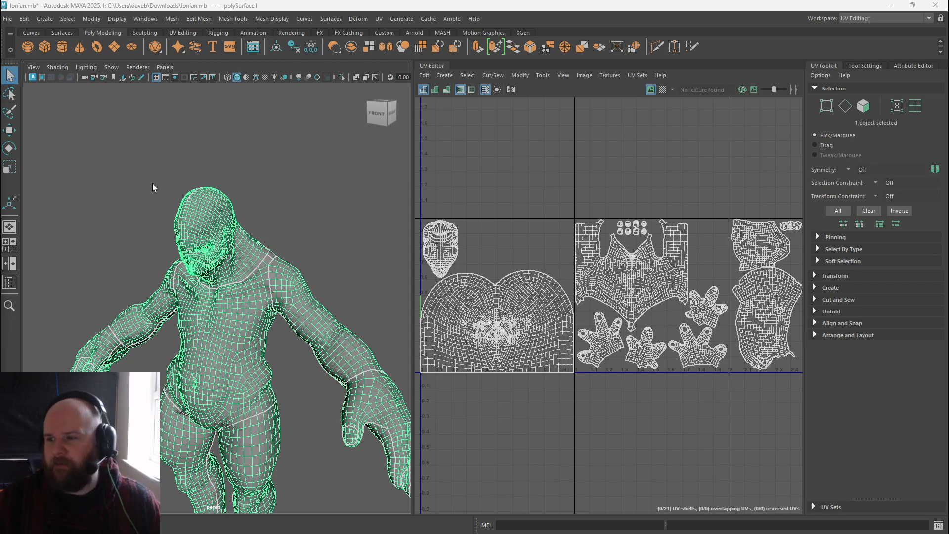
{"action": "left_click_drag", "start_coordinate": [152, 187], "coordinate": [317, 352]}
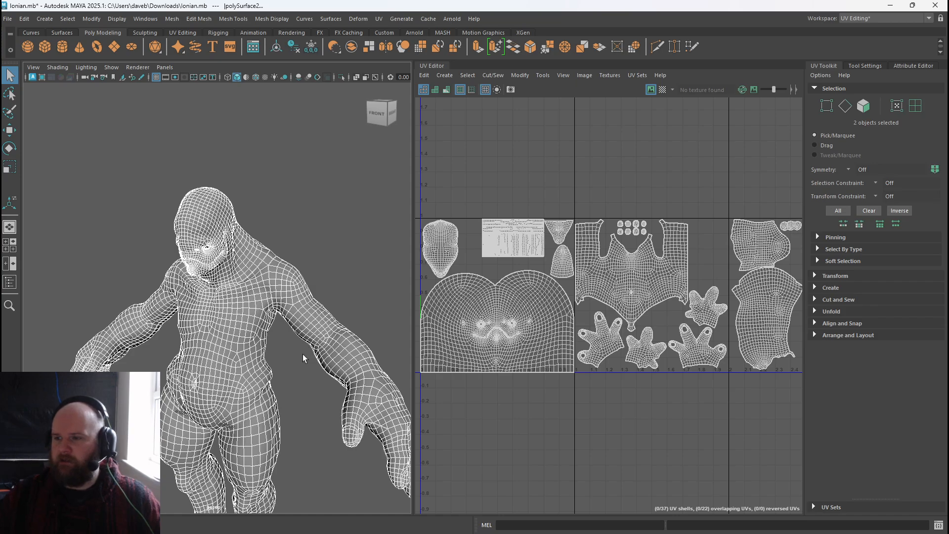
{"action": "left_click", "coordinate": [250, 337], "text": "ctrl"}
{"action": "key", "text": "w"}
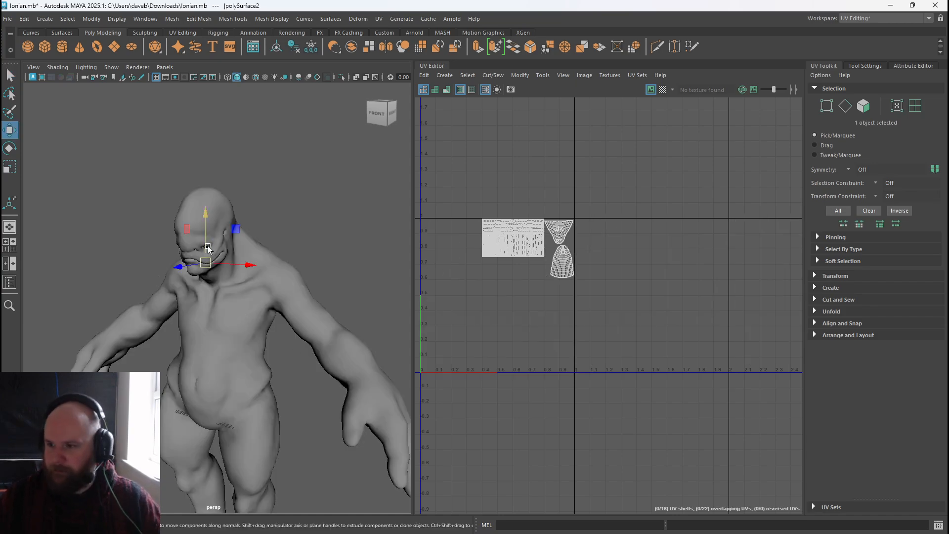
{"action": "left_click_drag", "start_coordinate": [208, 218], "coordinate": [217, 128]}
{"action": "key", "text": "ctrl+z"}
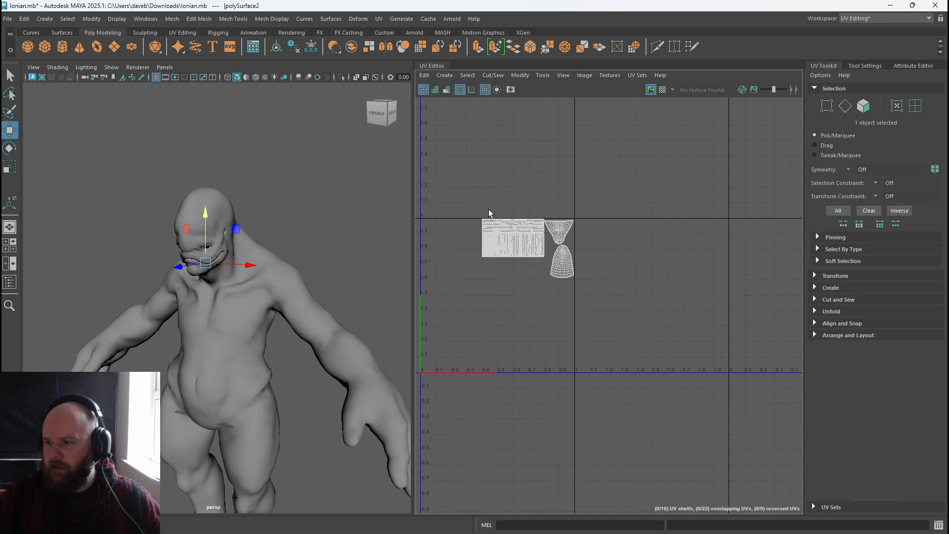
Try combining the body and inner-mouth meshes into one object, undoing each attempt.
{"action": "left_click_drag", "start_coordinate": [154, 177], "coordinate": [319, 323]}
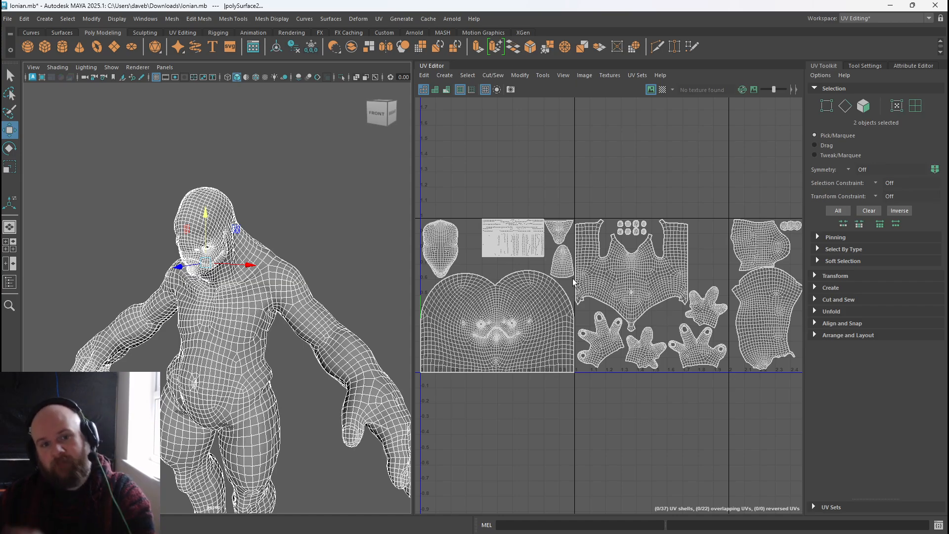
{"action": "left_click", "coordinate": [355, 51]}
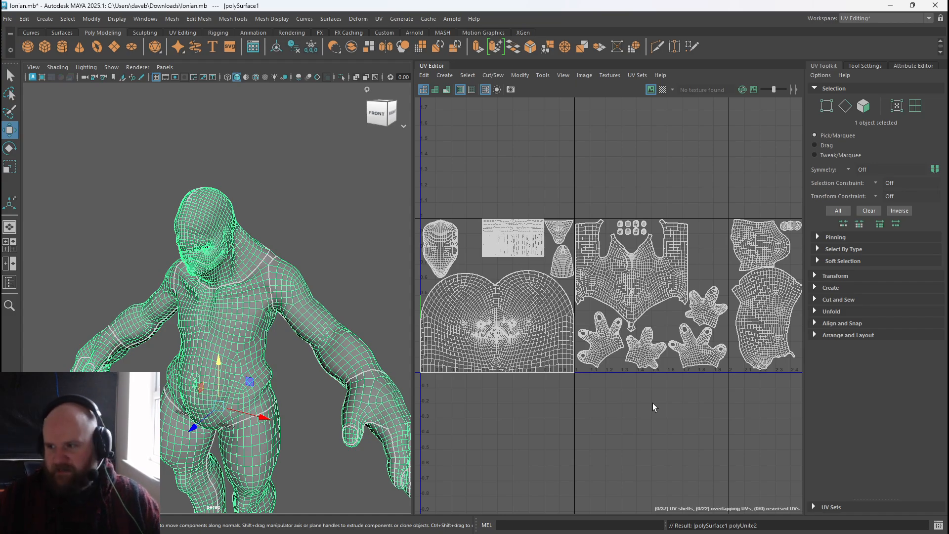
{"action": "key", "text": "ctrl+z"}
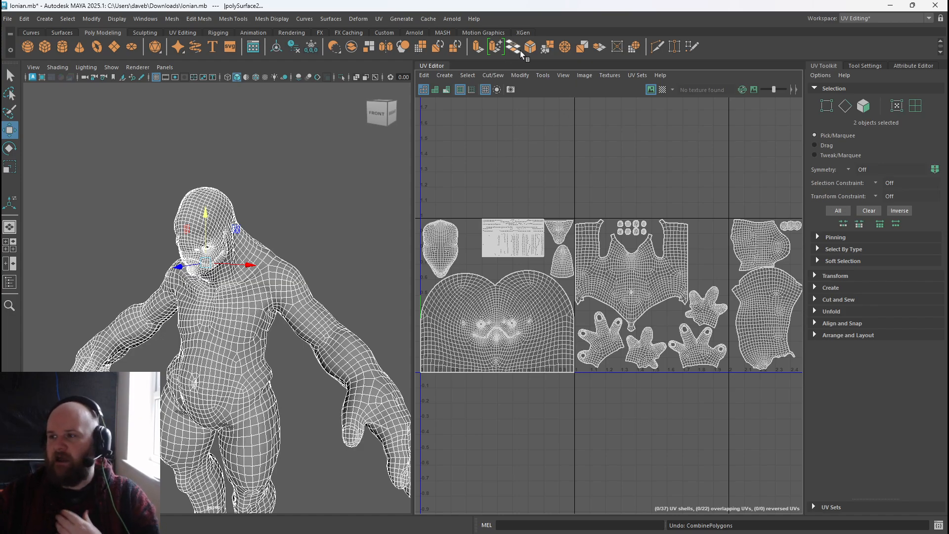
{"action": "left_click", "coordinate": [368, 47]}
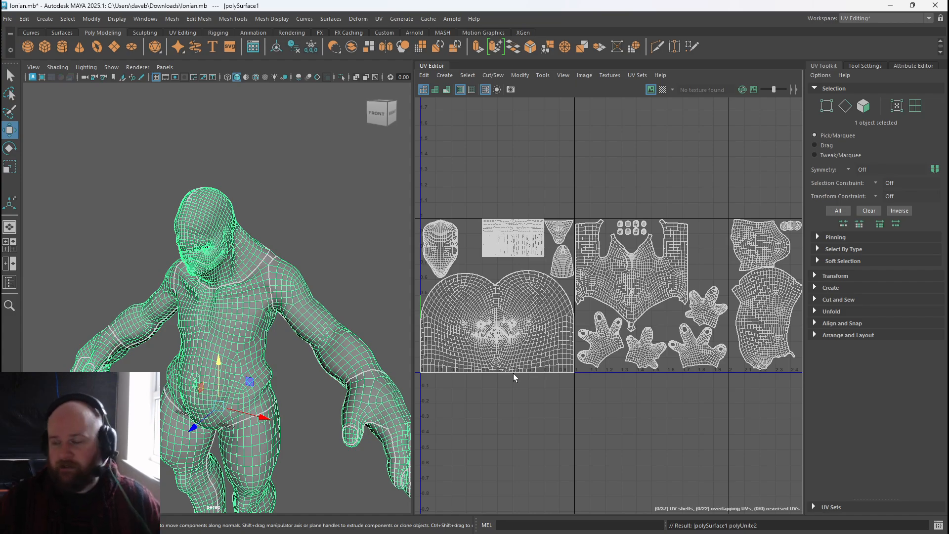
{"action": "key", "text": "ctrl+z"}
Select the body mesh and rename its current UV set to Set2.
{"action": "right_click_drag", "start_coordinate": [328, 292], "coordinate": [197, 287], "text": "alt"}
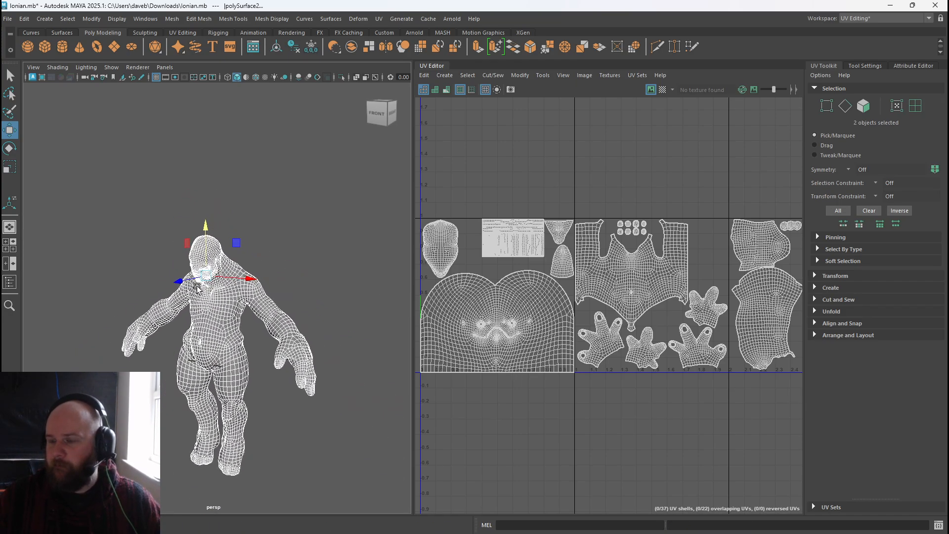
{"action": "middle_click_drag", "start_coordinate": [196, 287], "coordinate": [191, 284], "text": "alt"}
{"action": "left_click", "coordinate": [231, 305]}
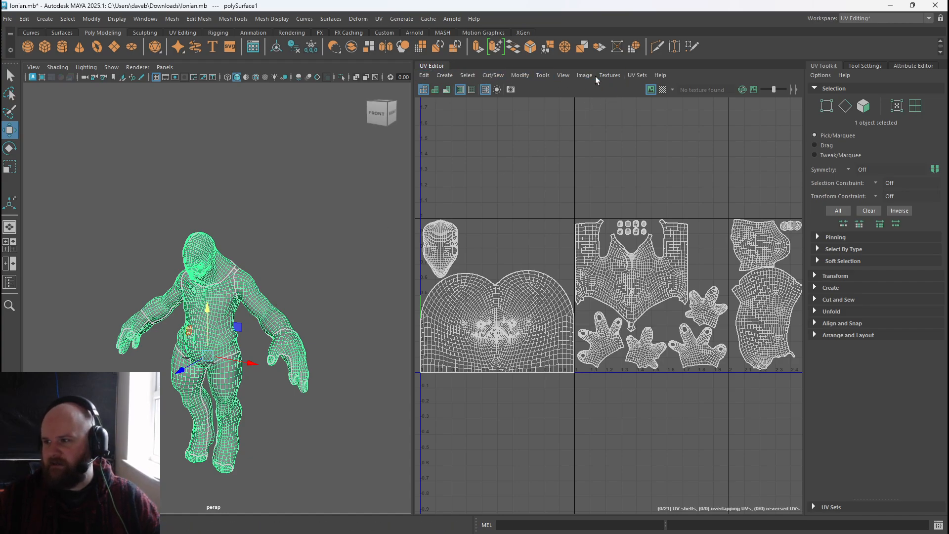
{"action": "left_click", "coordinate": [635, 76]}
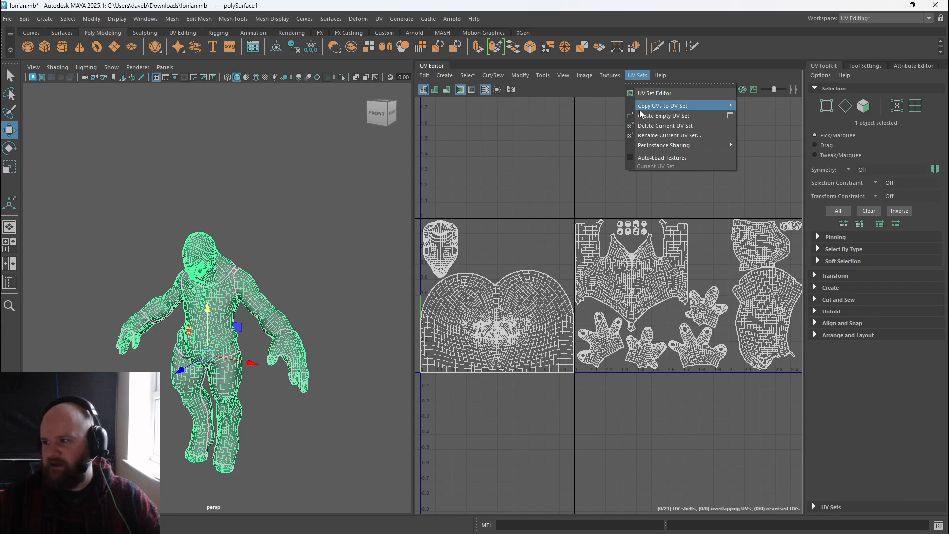
{"action": "left_click", "coordinate": [663, 134]}
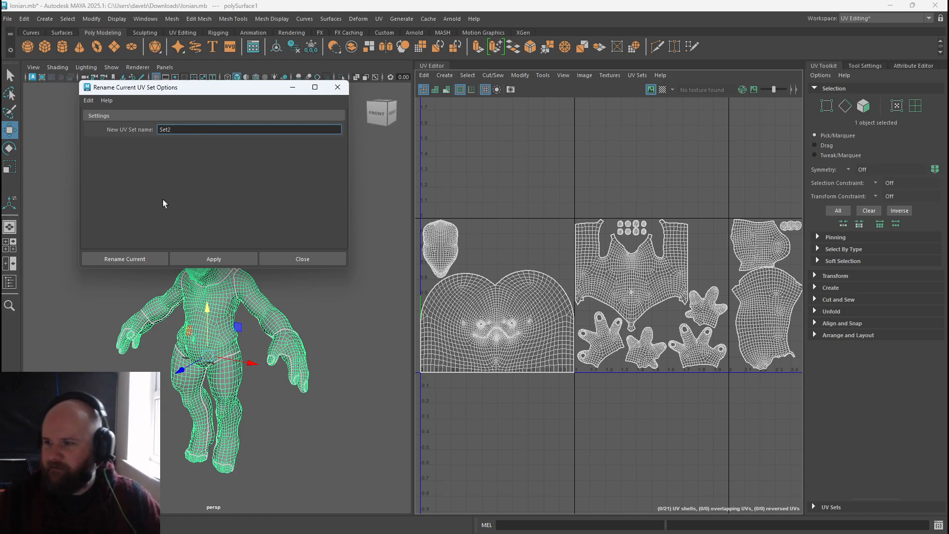
{"action": "type", "text": "2"}
{"action": "left_click", "coordinate": [215, 259]}
{"action": "left_click", "coordinate": [299, 260]}
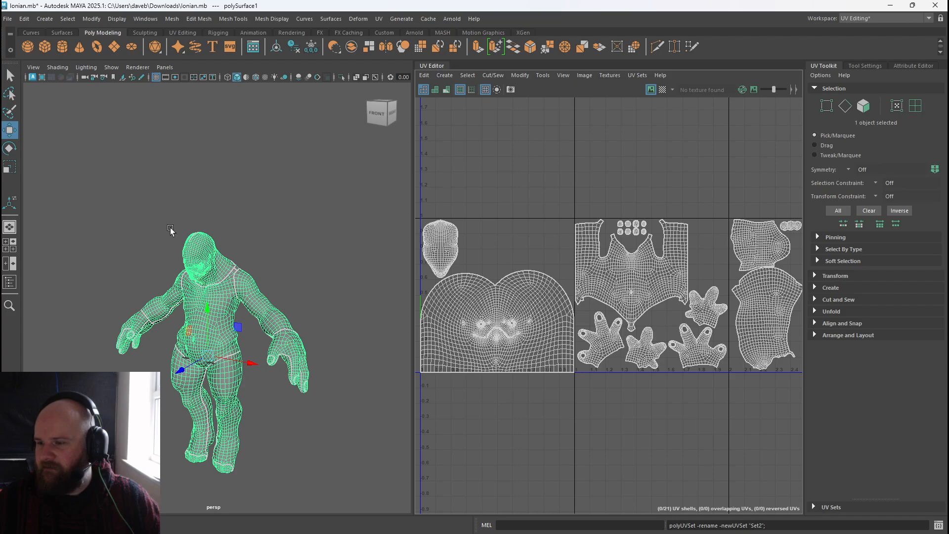
{"action": "left_click", "coordinate": [638, 75]}
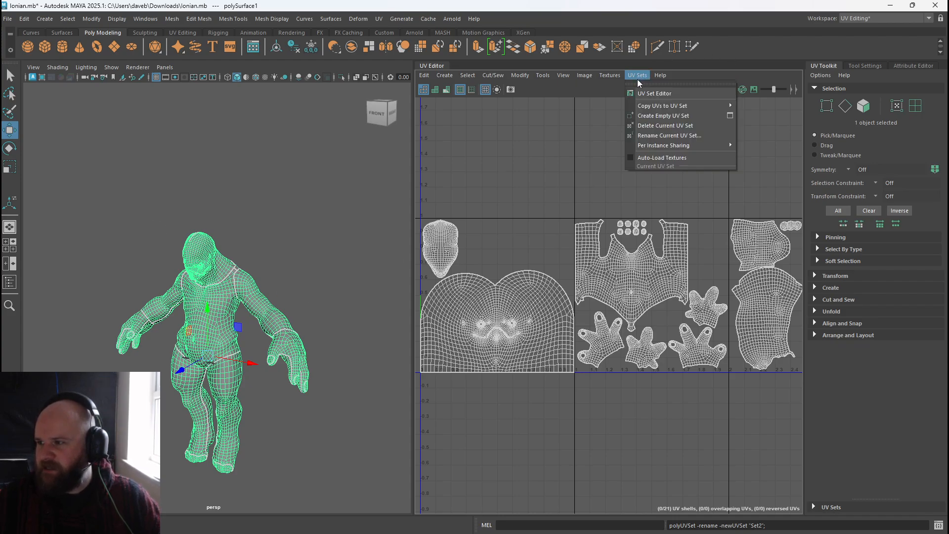
{"action": "left_click", "coordinate": [580, 128]}
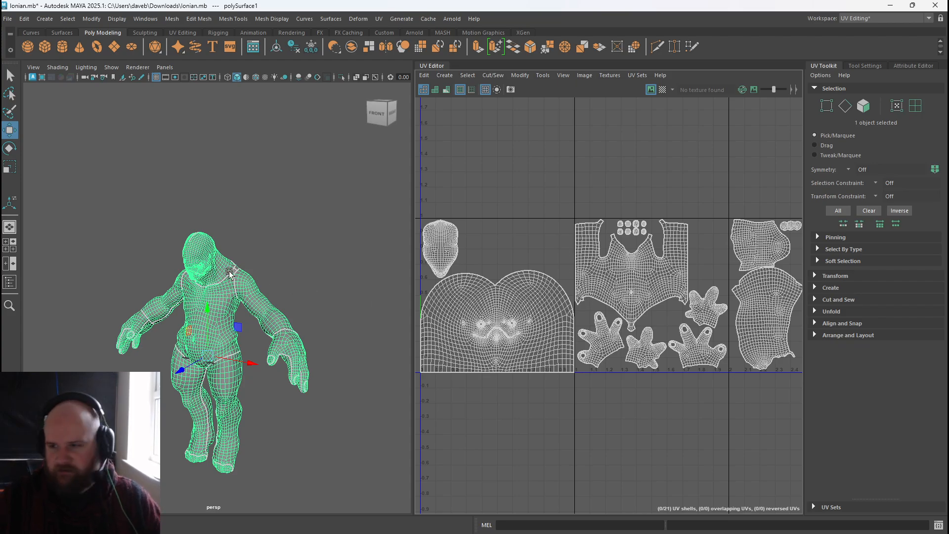
Select the body and inner-mouth meshes together, combine them, and undo the combine.
{"action": "left_click_drag", "start_coordinate": [150, 215], "coordinate": [267, 302], "text": "shift"}
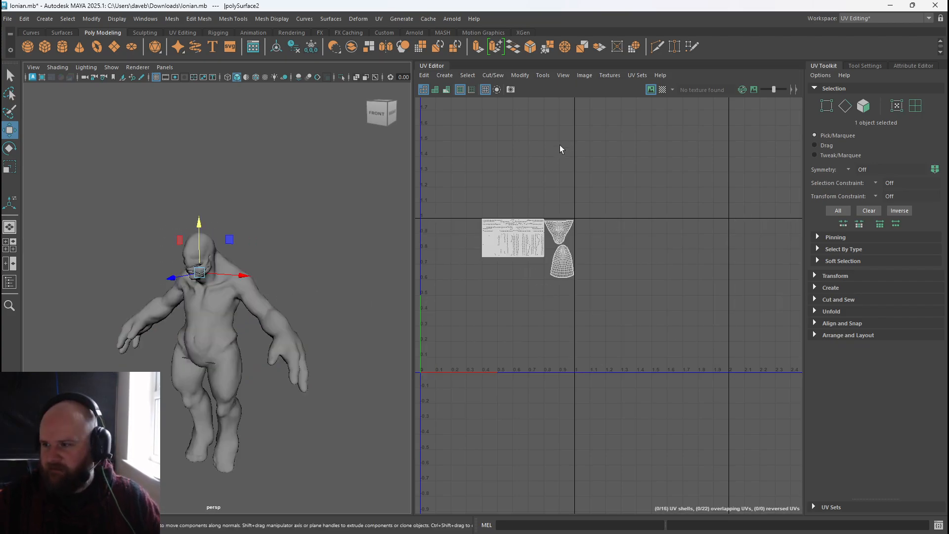
{"action": "left_click", "coordinate": [636, 75]}
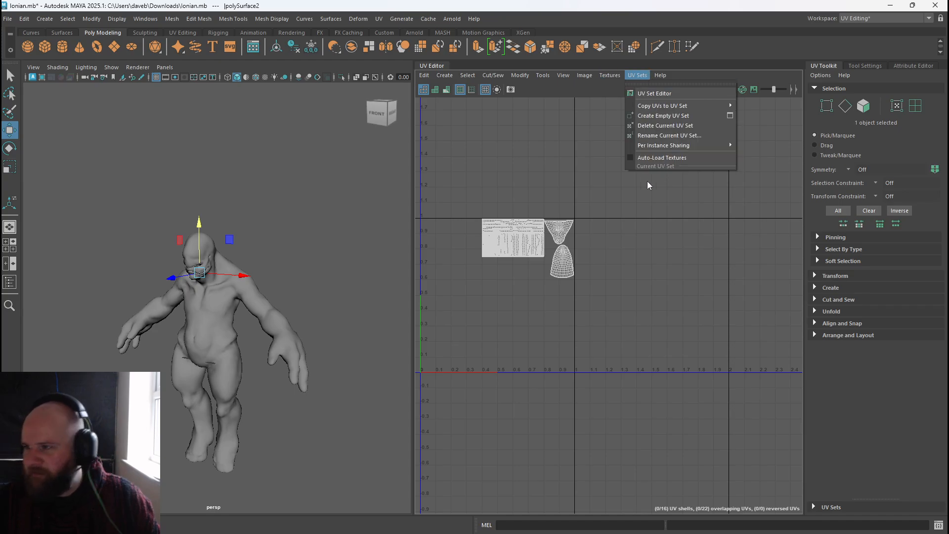
{"action": "left_click_drag", "start_coordinate": [131, 208], "coordinate": [258, 345]}
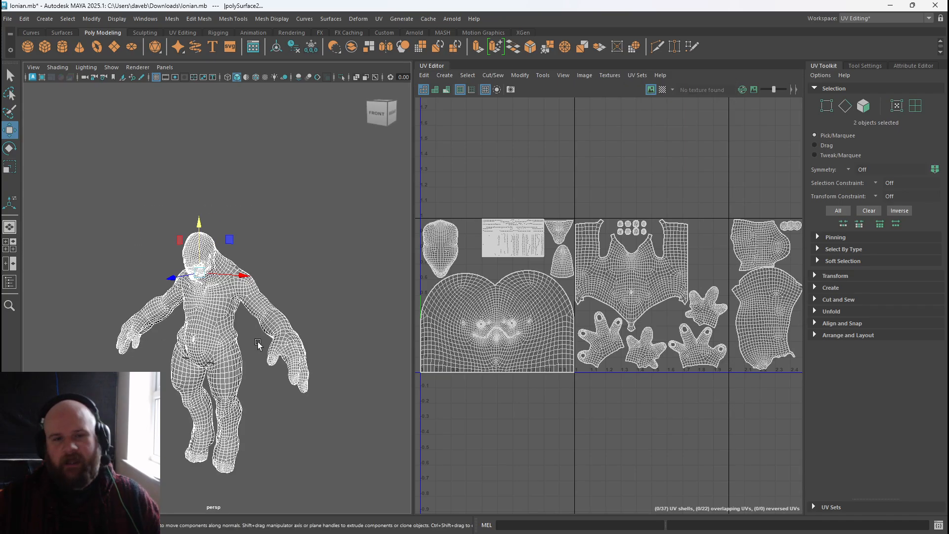
{"action": "left_click", "coordinate": [351, 47]}
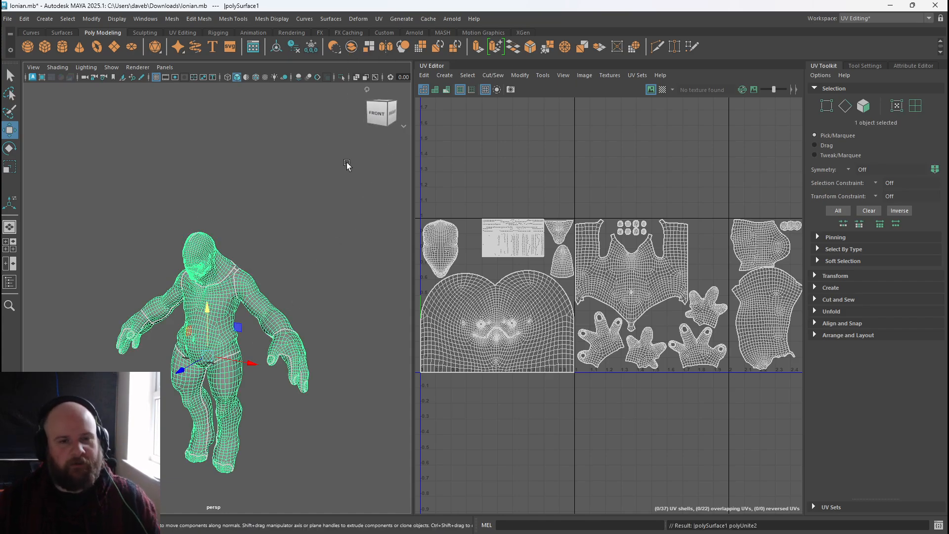
{"action": "key", "text": "ctrl+z"}
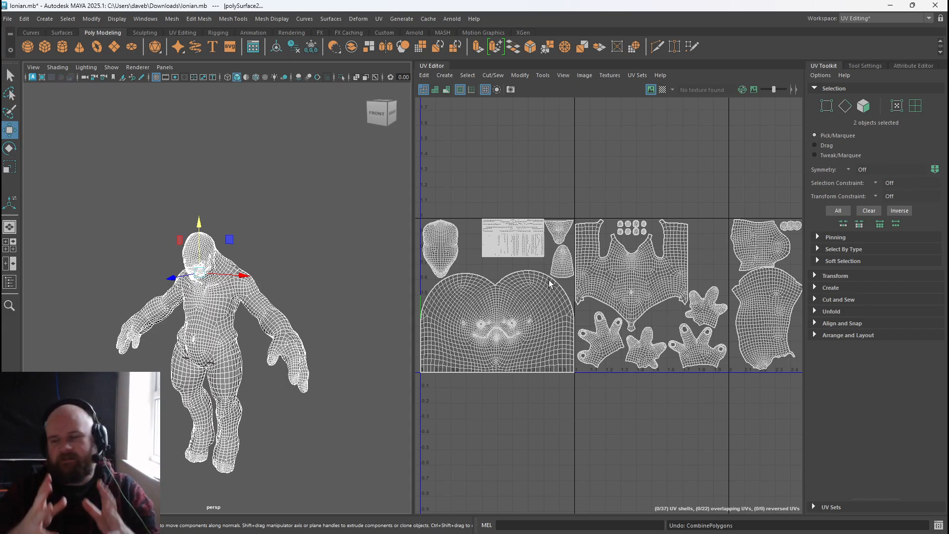
Open the UV Set Editor with both meshes selected and delete the extra Set21 UV set.
{"action": "left_click", "coordinate": [297, 220]}
{"action": "left_click", "coordinate": [248, 302]}
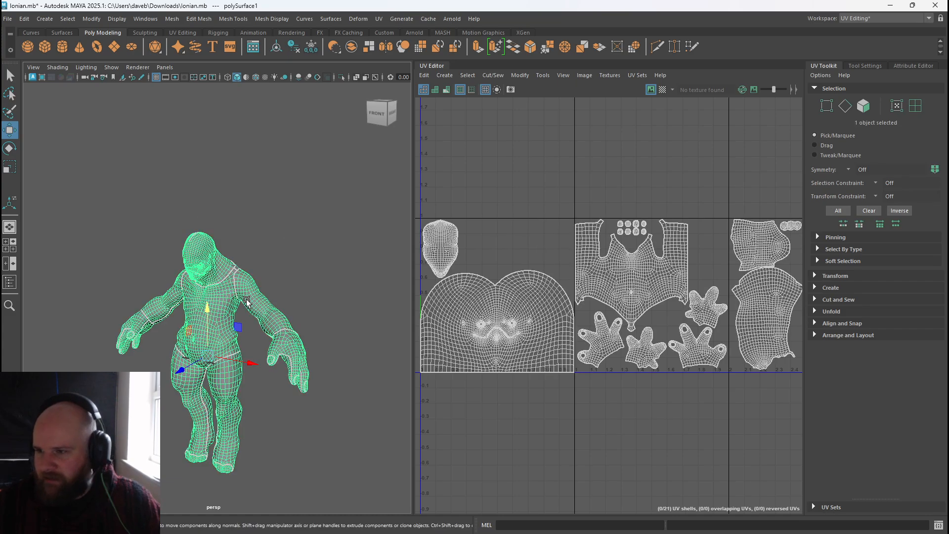
{"action": "left_click", "coordinate": [635, 77]}
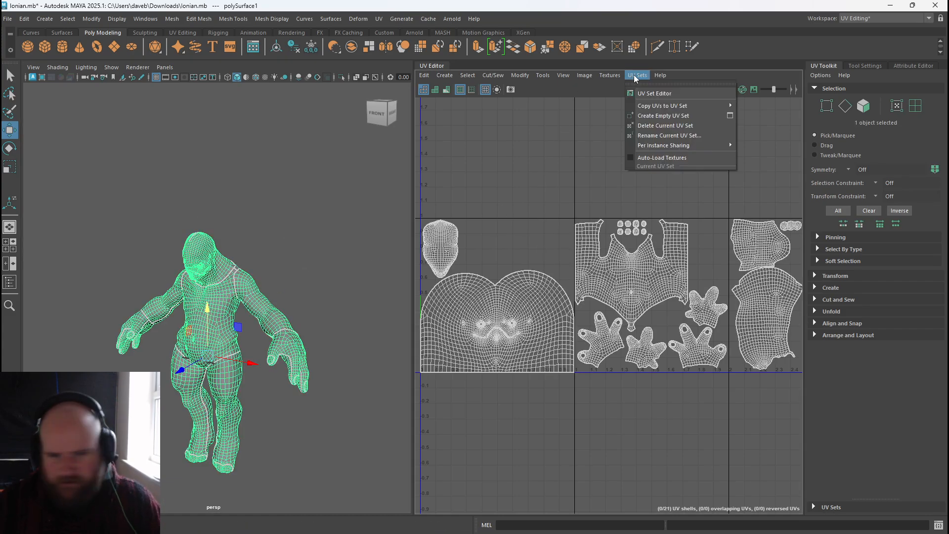
{"action": "left_click", "coordinate": [652, 93]}
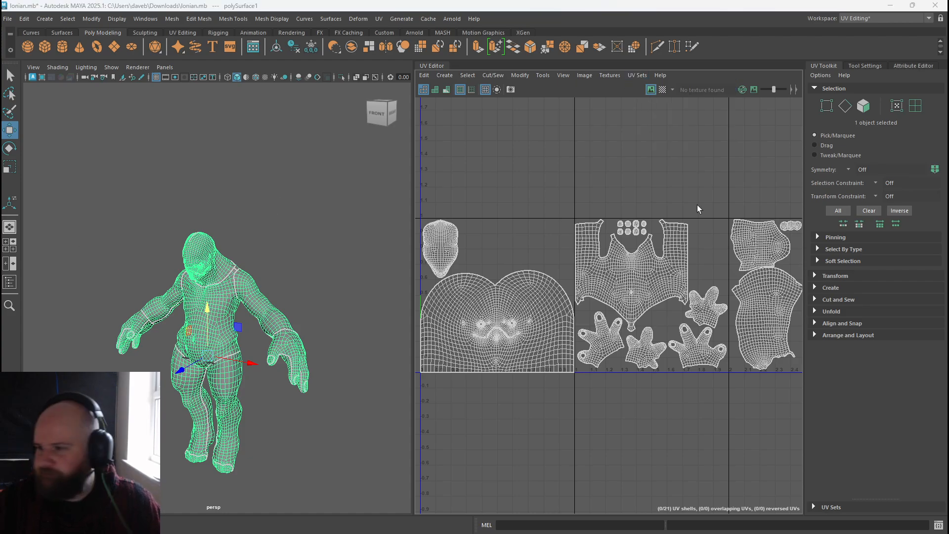
{"action": "left_click_drag", "start_coordinate": [129, 197], "coordinate": [310, 336]}
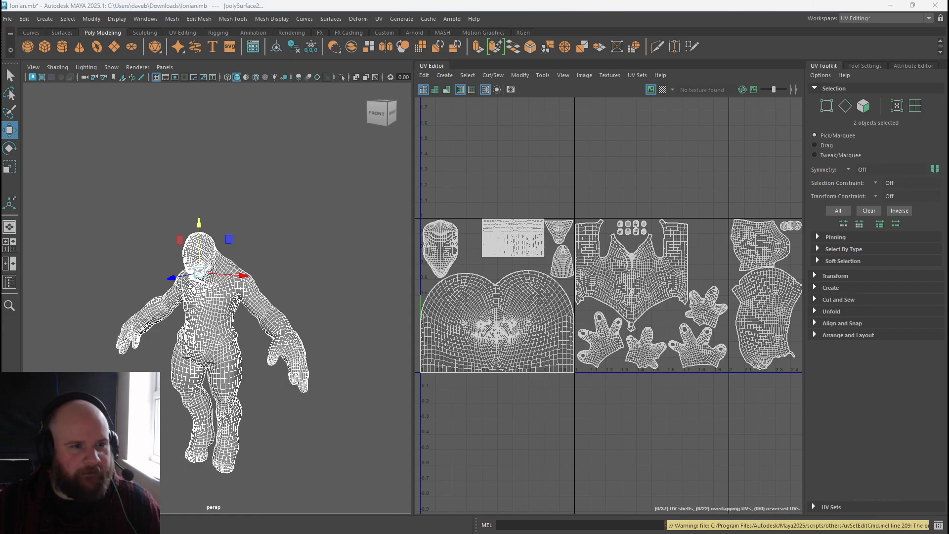
{"action": "left_click_drag", "start_coordinate": [948, 277], "coordinate": [345, 99]}
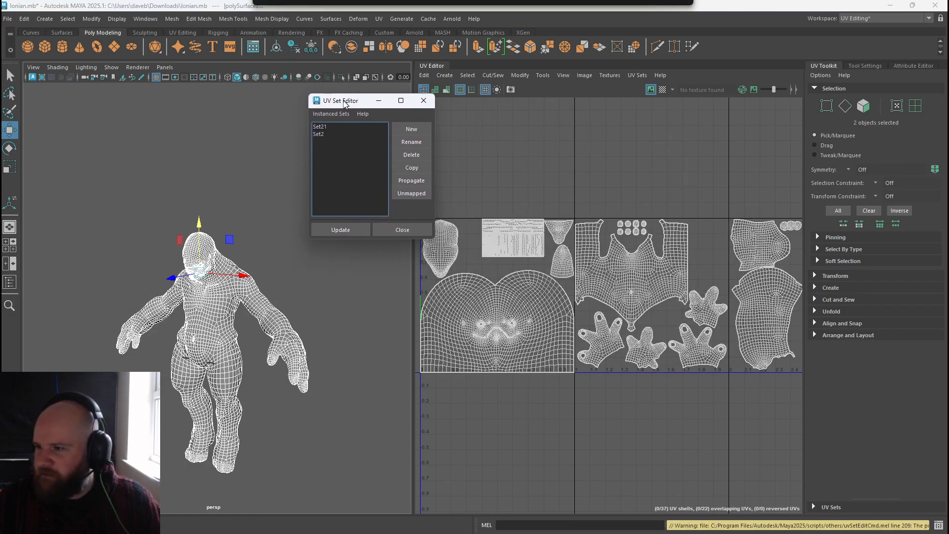
{"action": "left_click", "coordinate": [322, 125]}
{"action": "left_click", "coordinate": [325, 131]}
{"action": "left_click", "coordinate": [325, 128]}
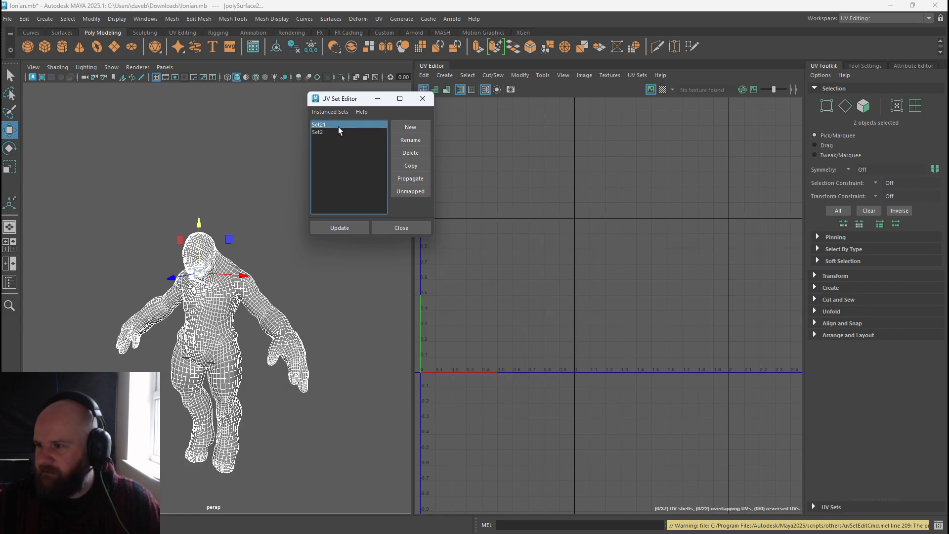
{"action": "left_click", "coordinate": [405, 152]}
{"action": "left_click", "coordinate": [347, 126]}
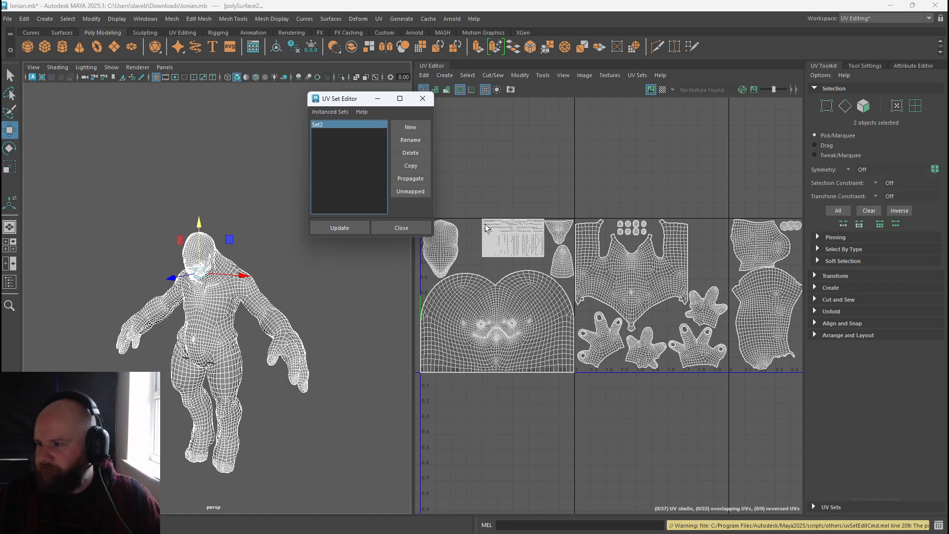
{"action": "right_click_drag", "start_coordinate": [484, 225], "coordinate": [478, 198]}
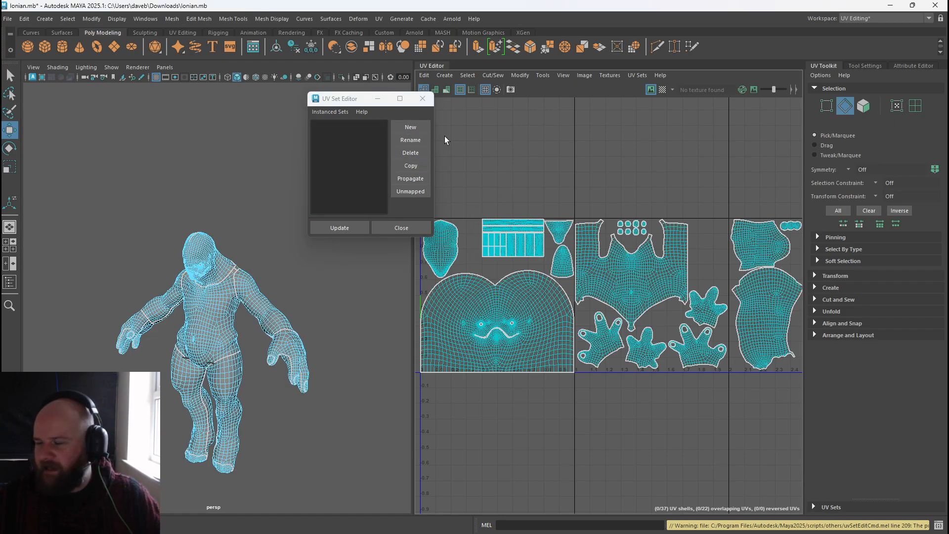
{"action": "left_click", "coordinate": [423, 99]}
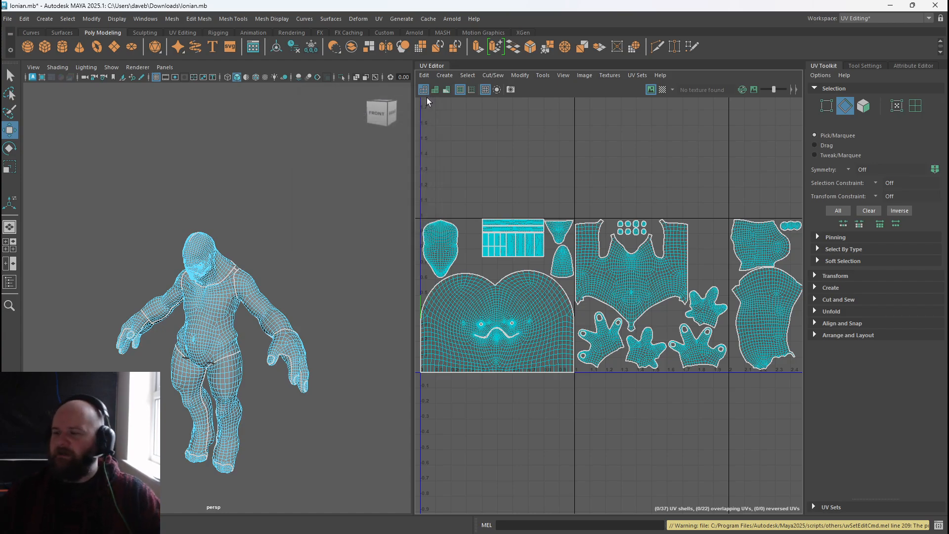
Select all faces of both meshes and review the current UV set name in the Rename Current UV Set dialog.
{"action": "right_click_drag", "start_coordinate": [292, 218], "coordinate": [325, 208]}
{"action": "left_click", "coordinate": [233, 318]}
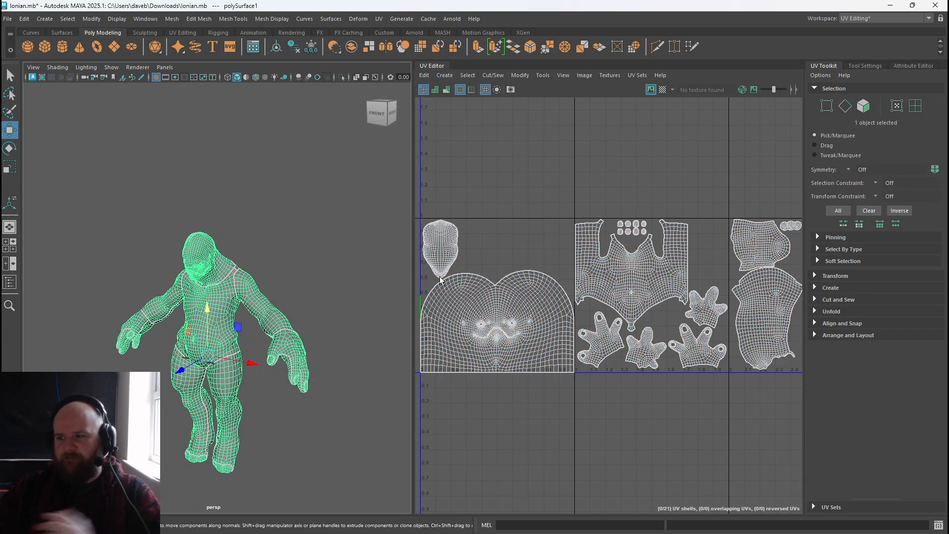
{"action": "left_click_drag", "start_coordinate": [179, 207], "coordinate": [307, 351]}
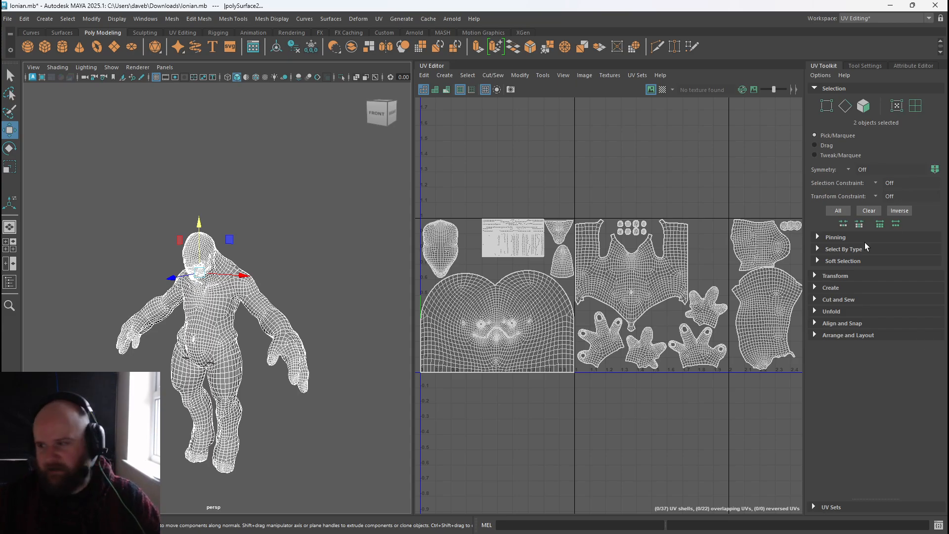
{"action": "scroll", "coordinate": [517, 190], "scroll_direction": "down", "scroll_amount": 2}
{"action": "right_click_drag", "start_coordinate": [474, 177], "coordinate": [474, 204]}
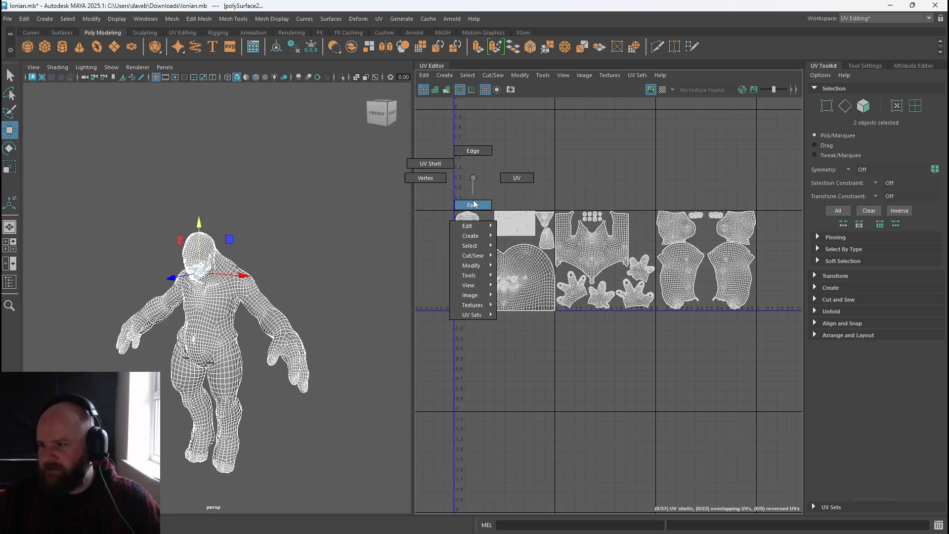
{"action": "left_click_drag", "start_coordinate": [430, 187], "coordinate": [789, 340]}
{"action": "left_click", "coordinate": [634, 76]}
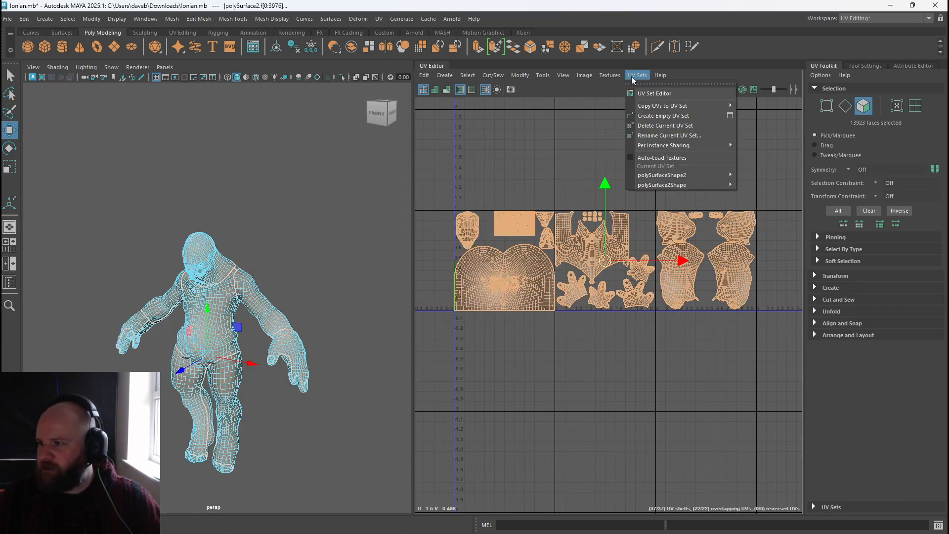
{"action": "left_click", "coordinate": [666, 135]}
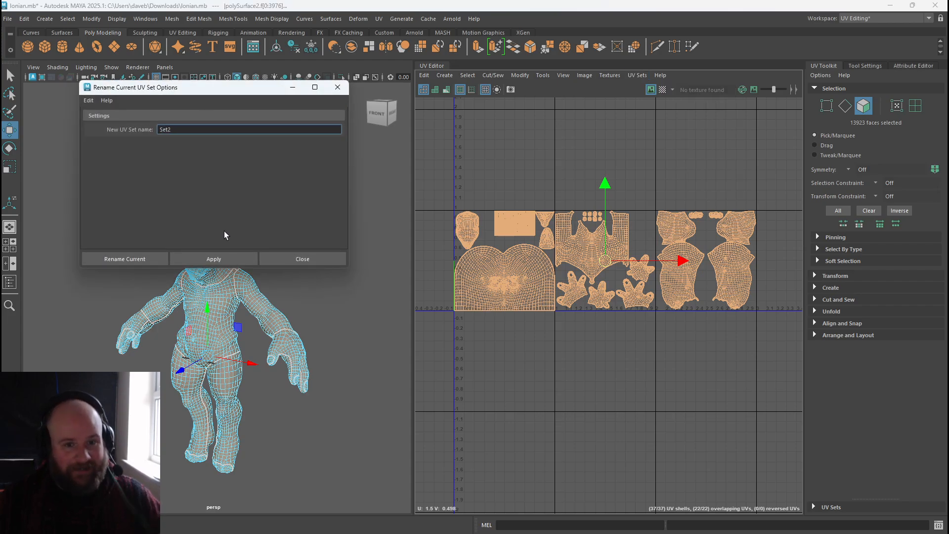
{"action": "left_click", "coordinate": [306, 260]}
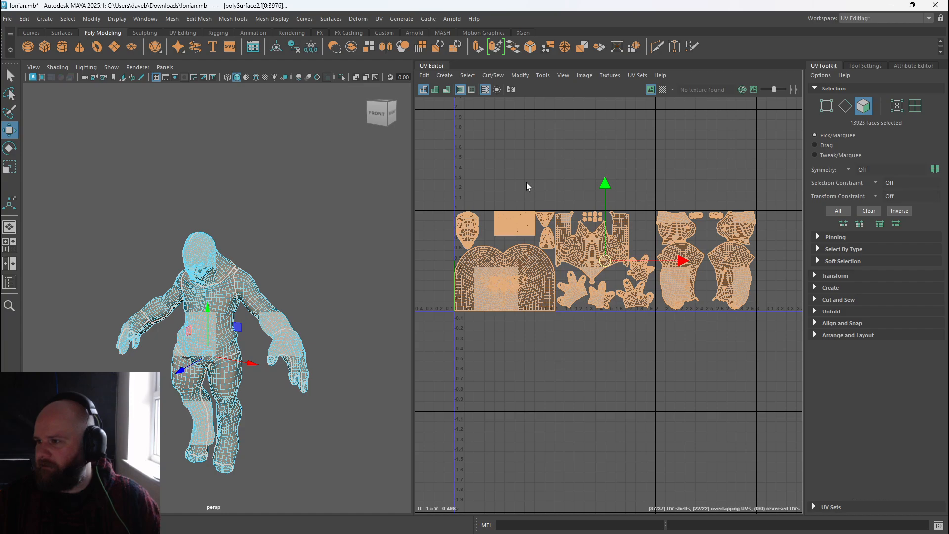
Combine the body and inner-mouth meshes into a single object.
{"action": "scroll", "coordinate": [526, 187], "scroll_direction": "up", "scroll_amount": 2}
{"action": "left_click", "coordinate": [634, 75]}
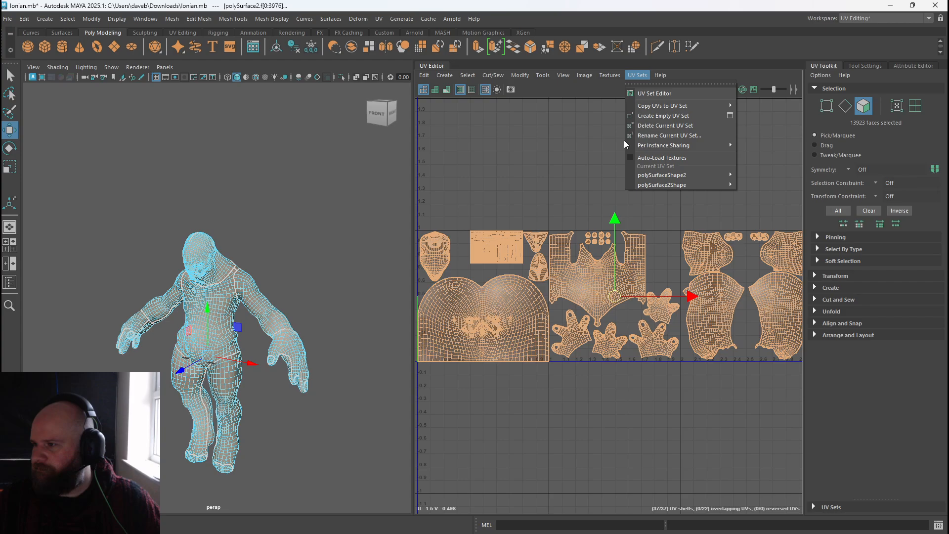
{"action": "left_click", "coordinate": [554, 159]}
{"action": "key", "text": "q"}
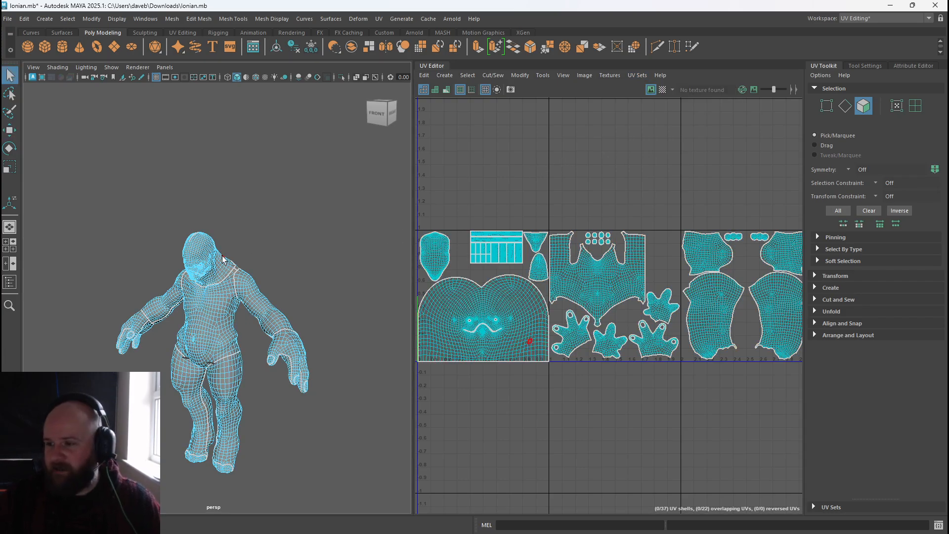
{"action": "right_click_drag", "start_coordinate": [222, 257], "coordinate": [274, 224]}
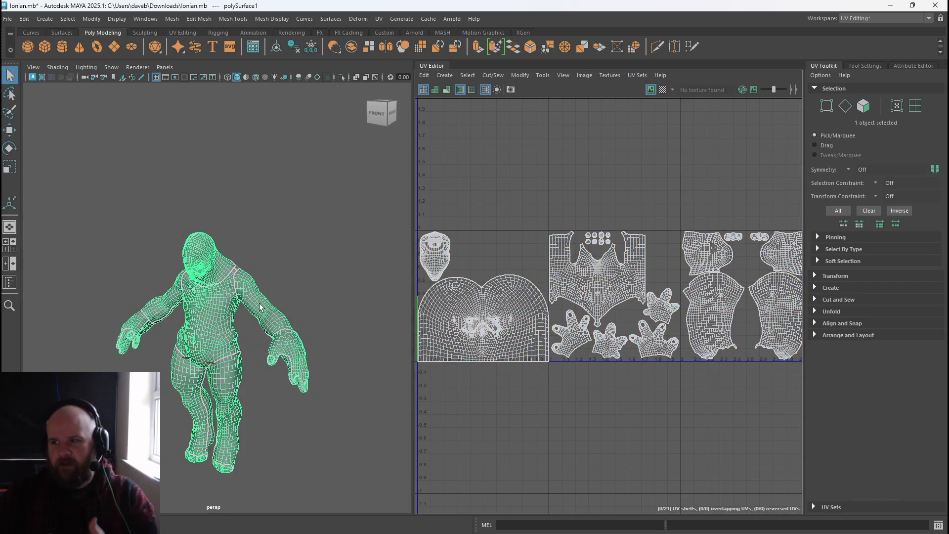
{"action": "left_click", "coordinate": [188, 272]}
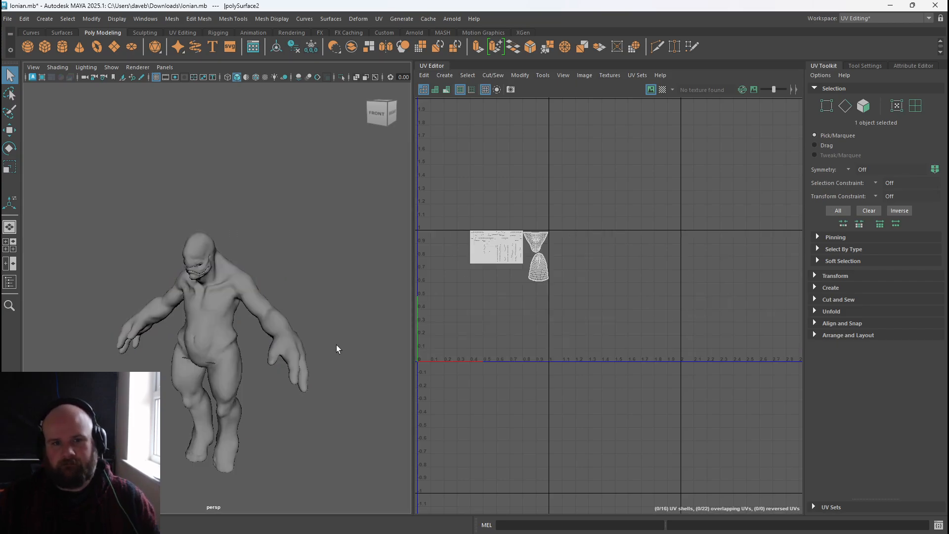
{"action": "left_click_drag", "start_coordinate": [169, 243], "coordinate": [267, 316]}
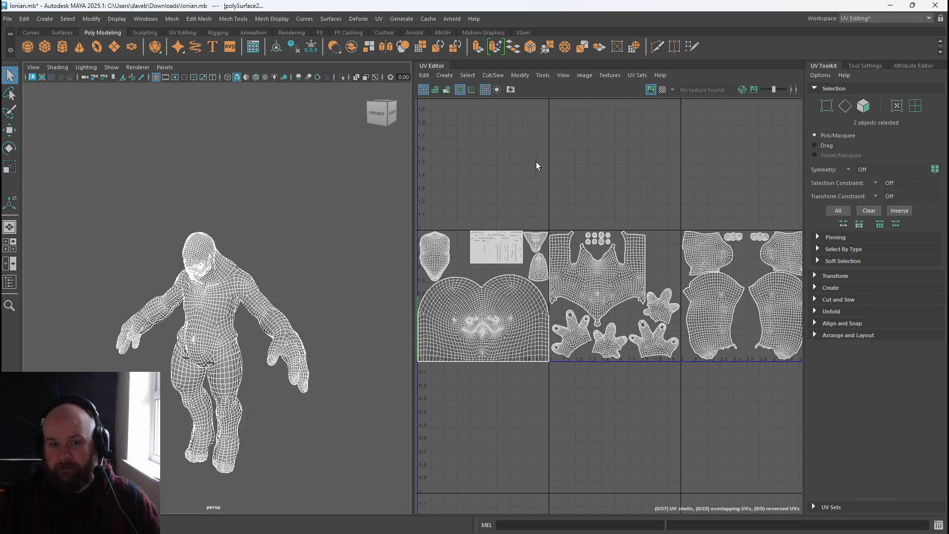
{"action": "left_click", "coordinate": [347, 48]}
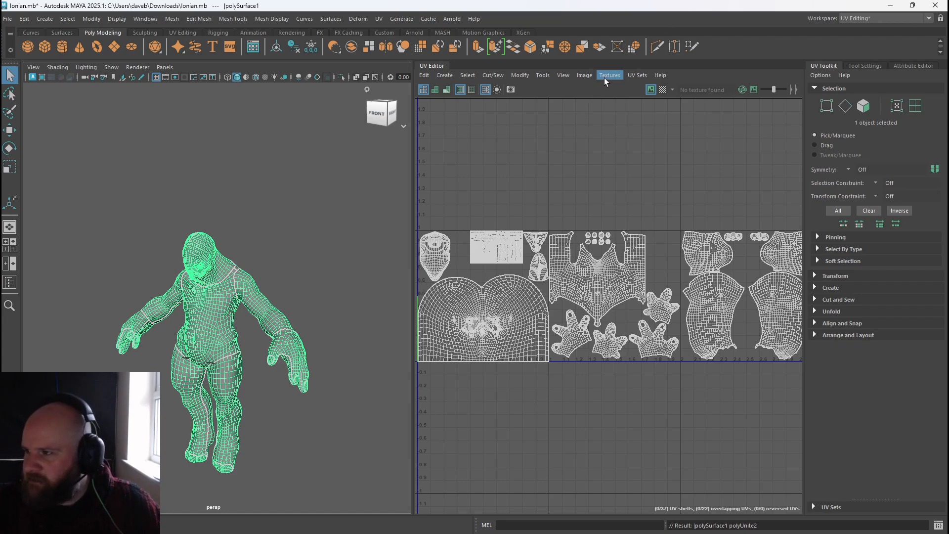
Make Set2 the current UV set of the combined mesh and inspect its UV layout.
{"action": "left_click", "coordinate": [635, 77]}
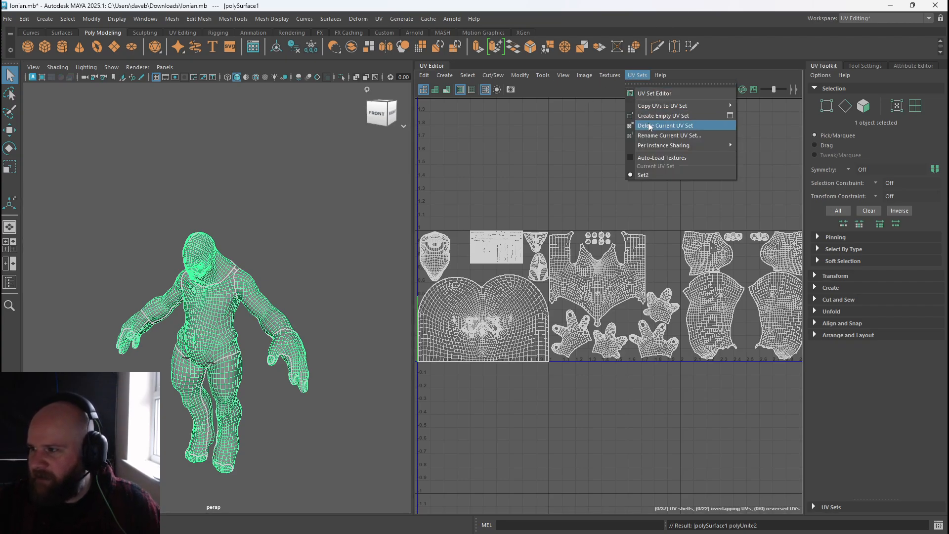
{"action": "left_click", "coordinate": [660, 176]}
{"action": "left_click", "coordinate": [229, 291]}
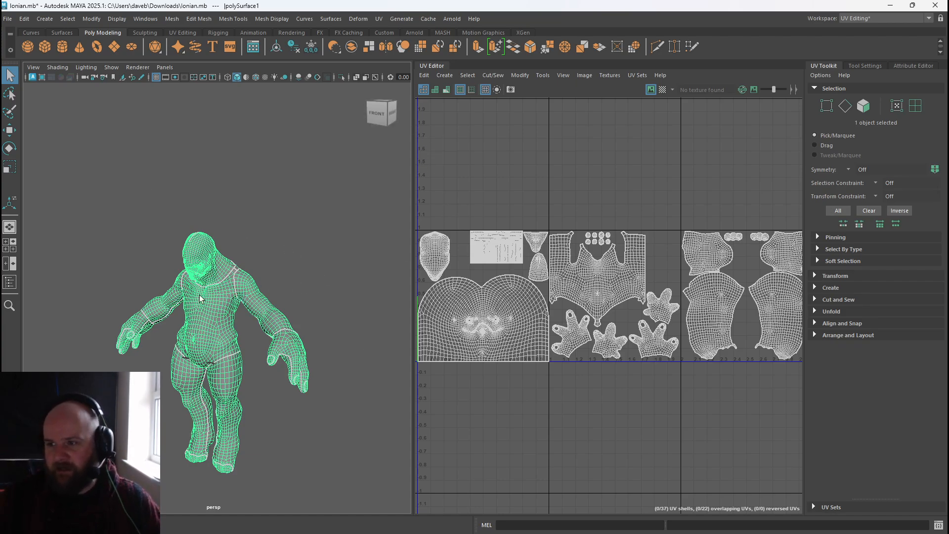
{"action": "left_click", "coordinate": [219, 205]}
{"action": "left_click", "coordinate": [210, 272]}
{"action": "scroll", "coordinate": [510, 274], "scroll_direction": "down", "scroll_amount": 2}
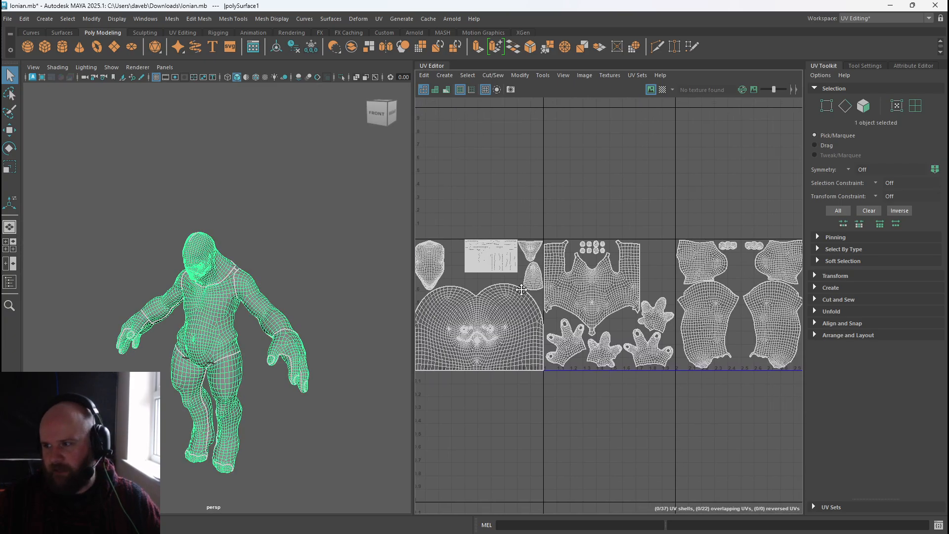
{"action": "right_click_drag", "start_coordinate": [511, 275], "coordinate": [509, 281], "text": "alt"}
{"action": "middle_click_drag", "start_coordinate": [508, 280], "coordinate": [517, 282], "text": "alt"}
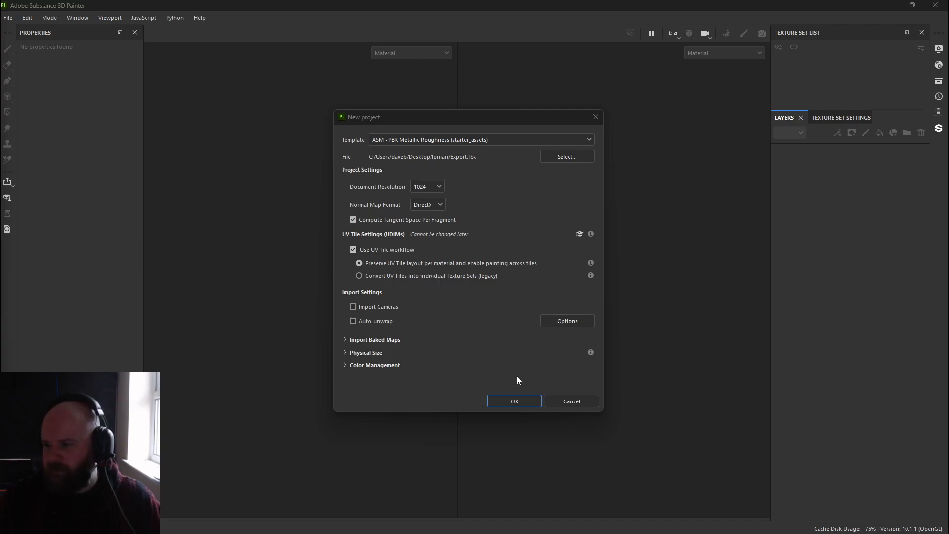
Switch to Substance Painter, create the new project from Export.fbx with the UV Tile workflow, and inspect the UV tiles.
{"action": "left_click", "coordinate": [515, 401]}
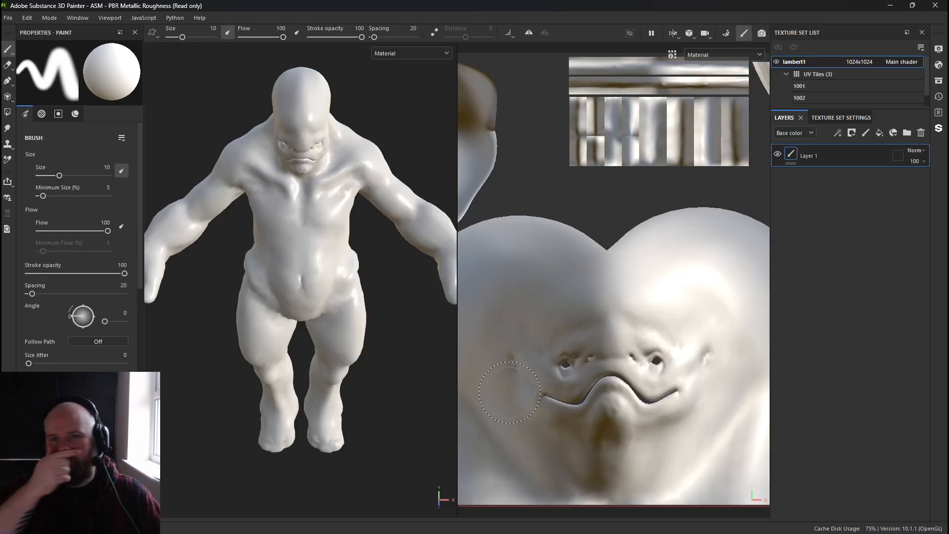
{"action": "scroll", "coordinate": [524, 390], "scroll_direction": "down", "scroll_amount": 5}
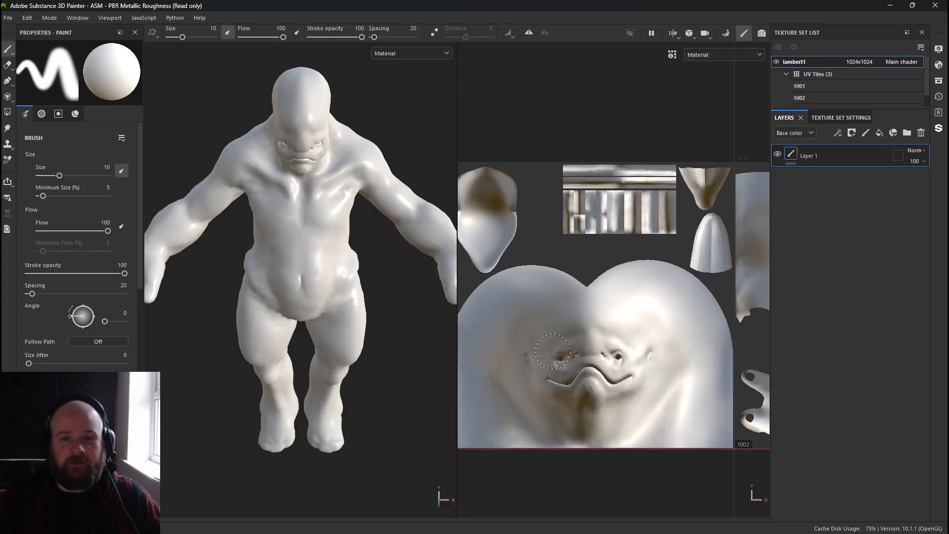
{"action": "middle_click_drag", "start_coordinate": [590, 351], "coordinate": [556, 347]}
{"action": "scroll", "coordinate": [556, 346], "scroll_direction": "down", "scroll_amount": 3}
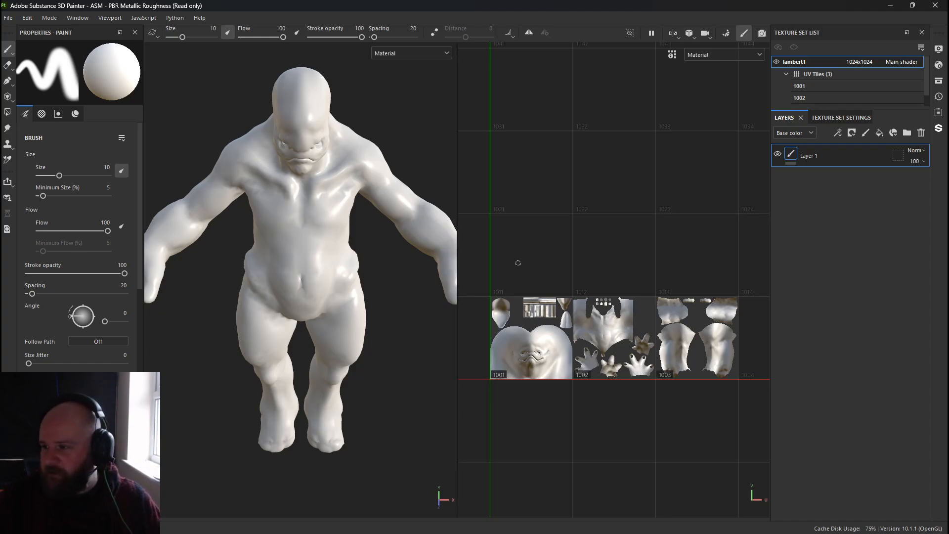
{"action": "right_click_drag", "start_coordinate": [518, 263], "coordinate": [510, 305], "text": "alt"}
{"action": "middle_click_drag", "start_coordinate": [510, 305], "coordinate": [501, 269], "text": "alt"}
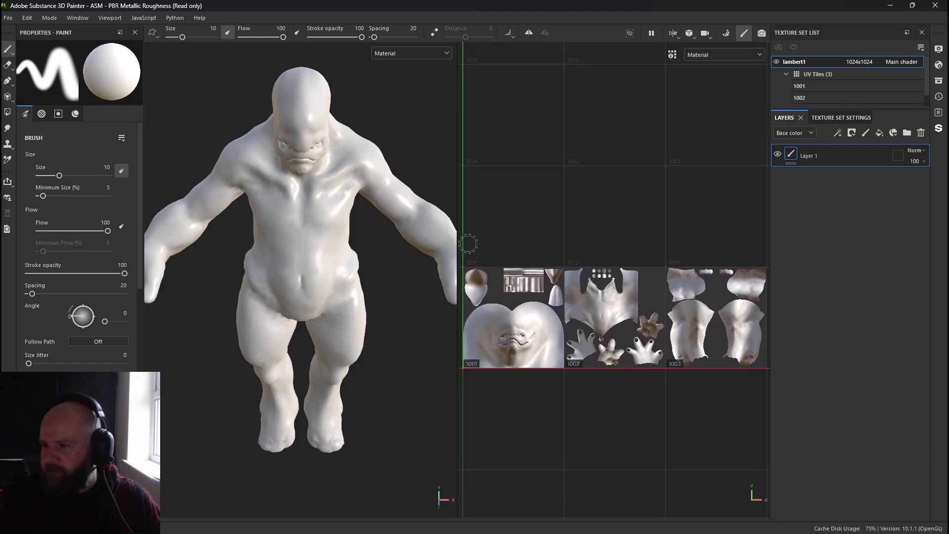
{"action": "left_click_drag", "start_coordinate": [458, 235], "coordinate": [402, 240]}
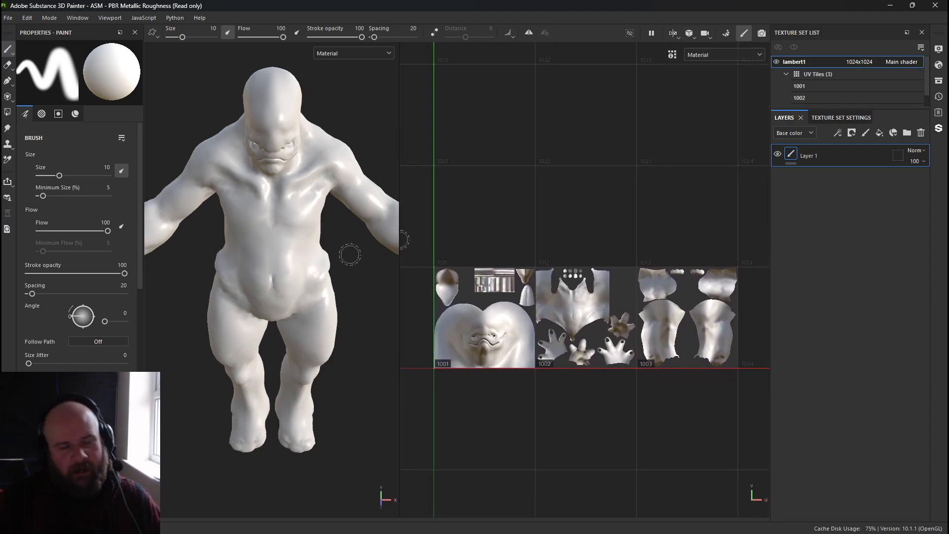
Import the three IonianOutput19 normal map TIFFs from the Ionian folder into the project, setting each one's usage to texture.
{"action": "right_click_drag", "start_coordinate": [504, 212], "coordinate": [543, 250], "text": "alt"}
{"action": "middle_click_drag", "start_coordinate": [542, 250], "coordinate": [523, 237], "text": "alt"}
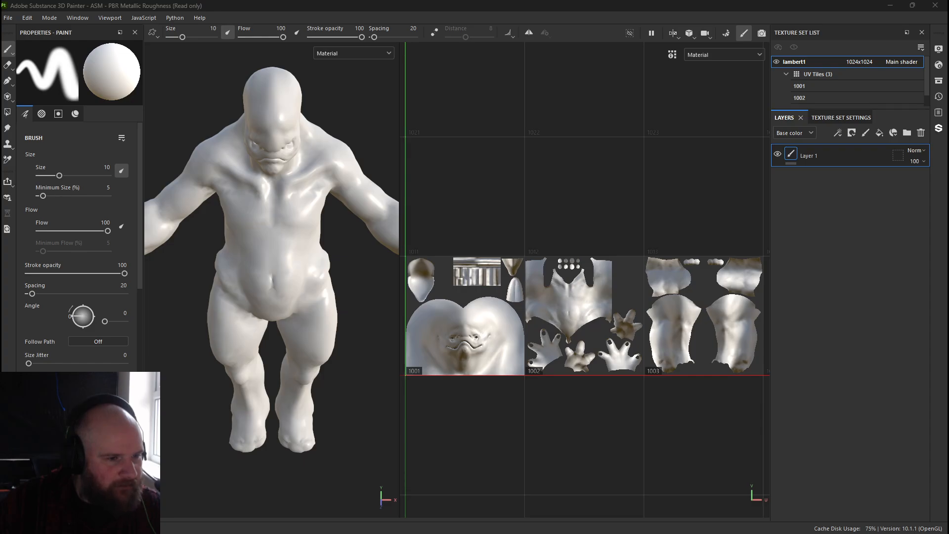
{"action": "mouse_move", "coordinate": [1, 197]}
{"action": "left_mouse_down"}
{"action": "mouse_move", "coordinate": [326, 148]}
{"action": "mouse_move", "coordinate": [385, 90]}
{"action": "left_mouse_up"}
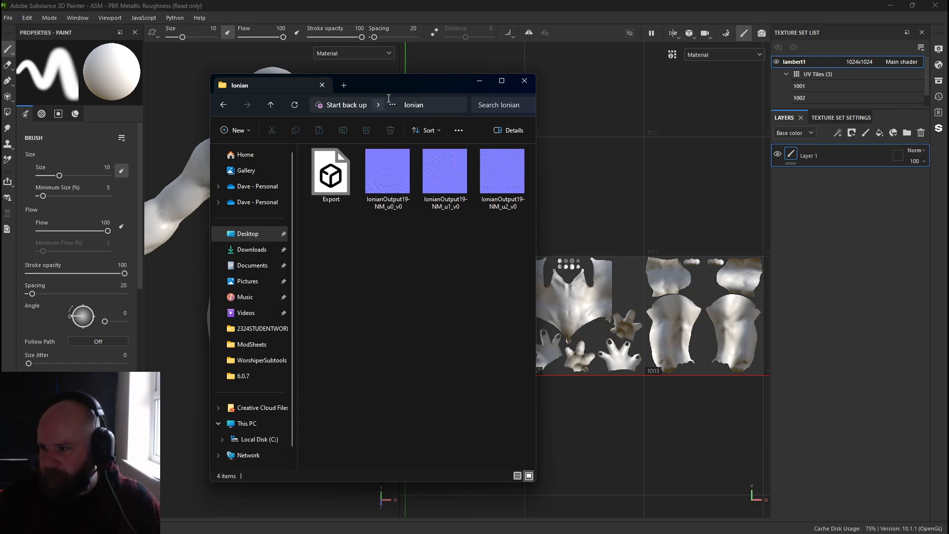
{"action": "mouse_move", "coordinate": [389, 90]}
{"action": "left_mouse_down"}
{"action": "mouse_move", "coordinate": [276, 102]}
{"action": "mouse_move", "coordinate": [1, 103]}
{"action": "left_mouse_up"}
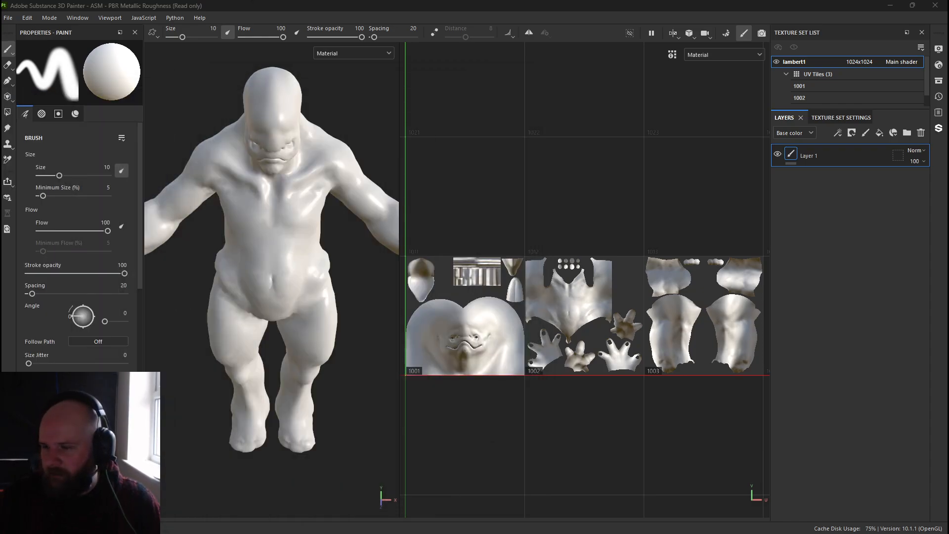
{"action": "left_click", "coordinate": [8, 17]}
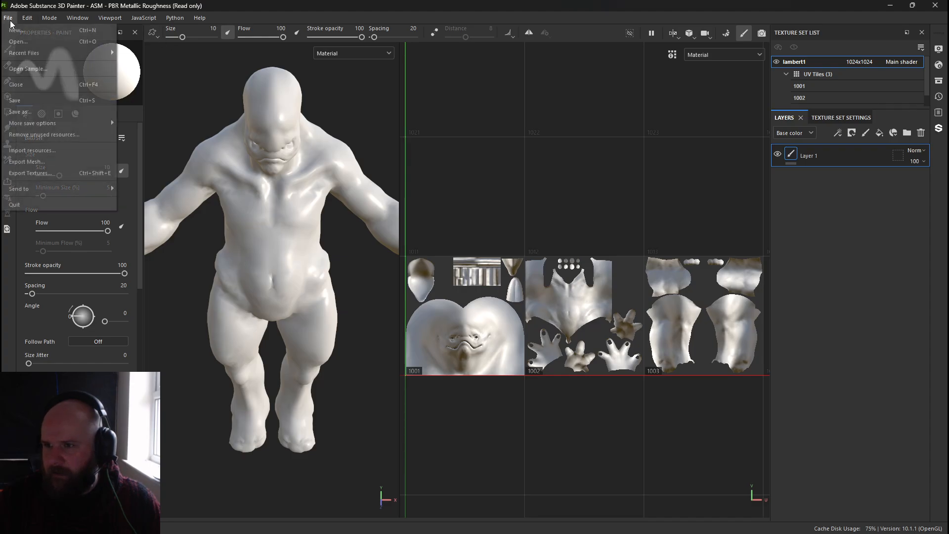
{"action": "left_click", "coordinate": [32, 151]}
{"action": "left_click", "coordinate": [515, 136]}
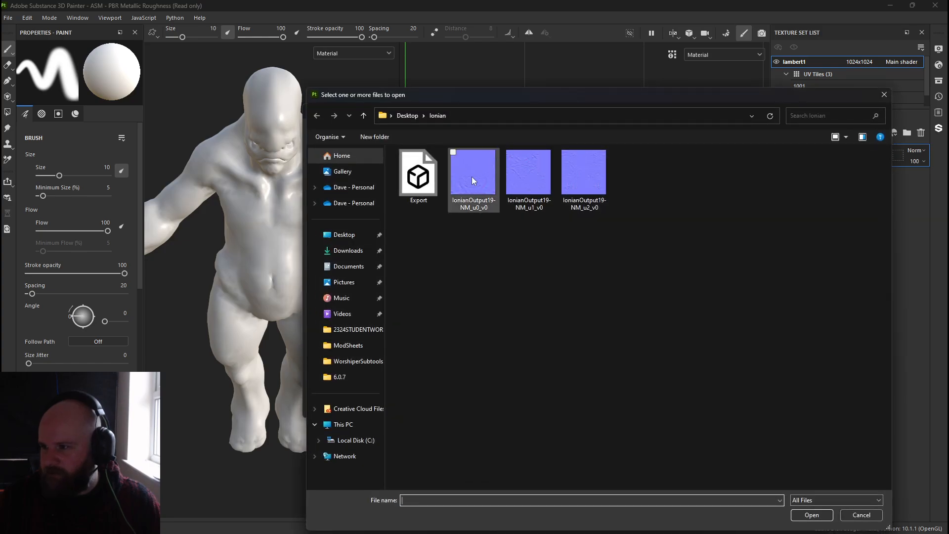
{"action": "left_click_drag", "start_coordinate": [599, 232], "coordinate": [479, 173]}
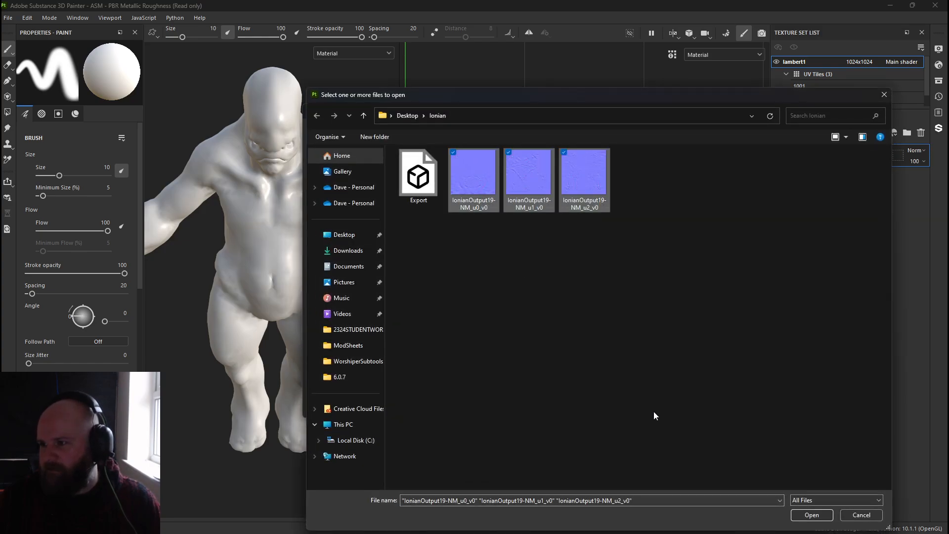
{"action": "left_click", "coordinate": [811, 515]}
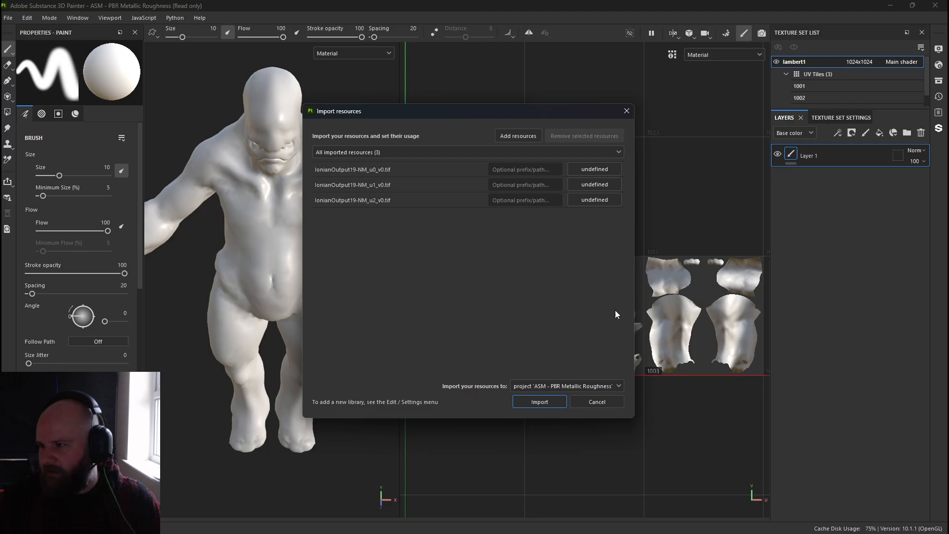
{"action": "left_click", "coordinate": [601, 169]}
{"action": "left_click", "coordinate": [616, 204]}
{"action": "left_click", "coordinate": [585, 185]}
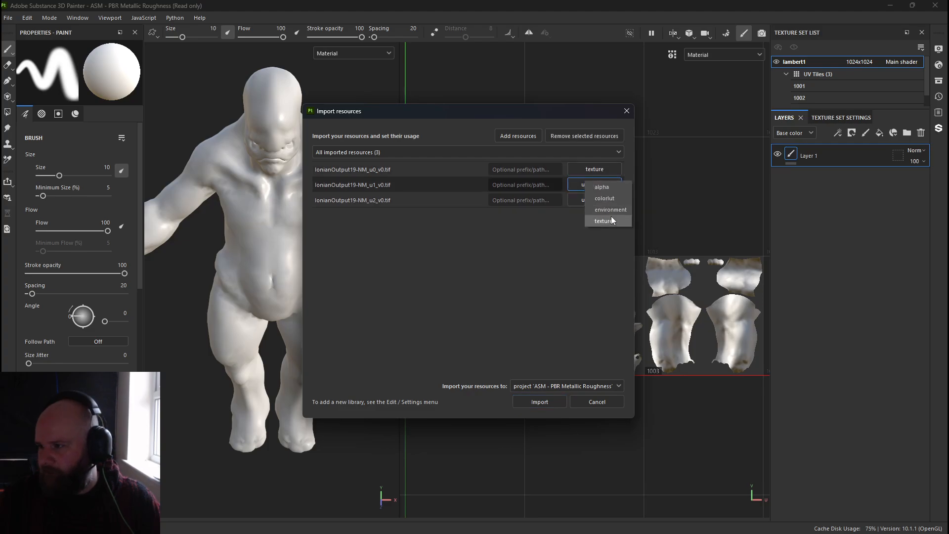
{"action": "left_click", "coordinate": [612, 218]}
{"action": "left_click", "coordinate": [597, 200]}
{"action": "left_click", "coordinate": [609, 236]}
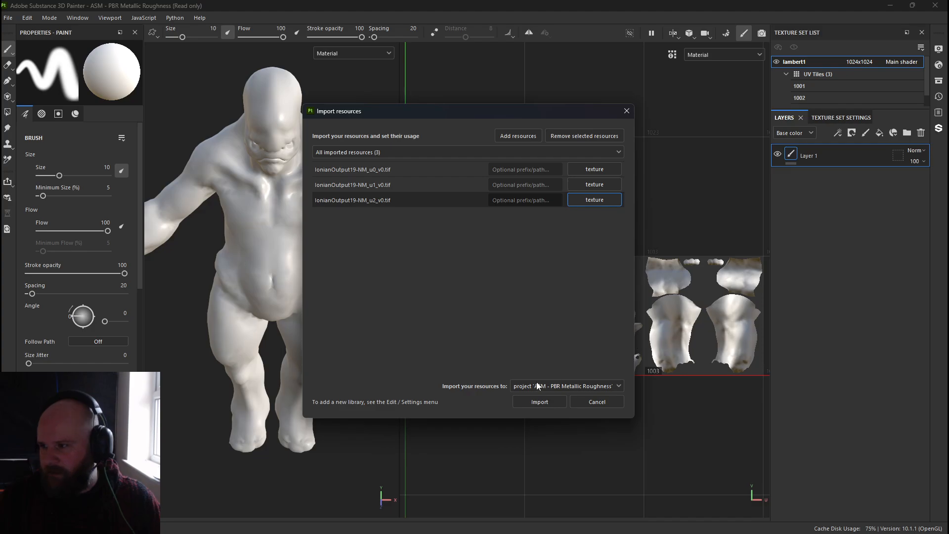
{"action": "left_click", "coordinate": [536, 402]}
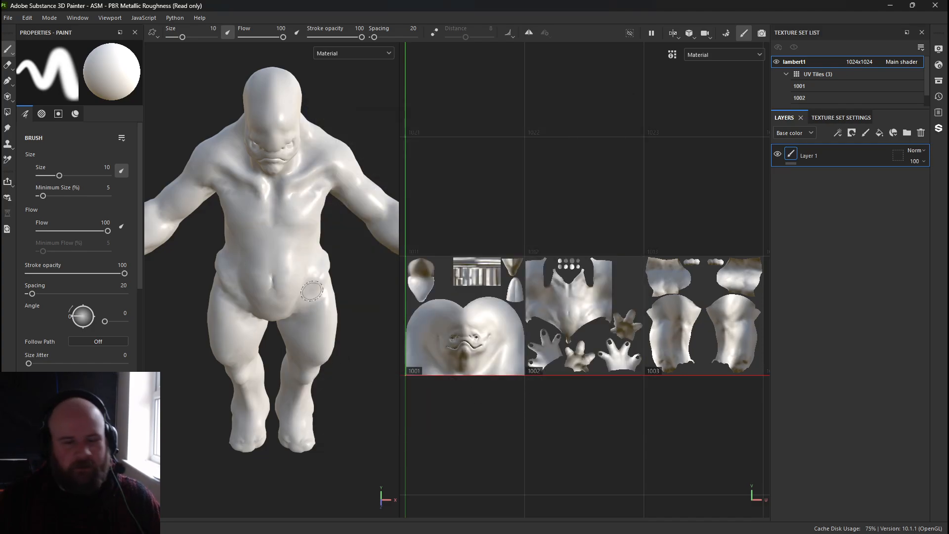
Assign IonianOutput19-NM_u0_v0 as the normal mesh map in the texture set settings.
{"action": "left_click", "coordinate": [825, 118]}
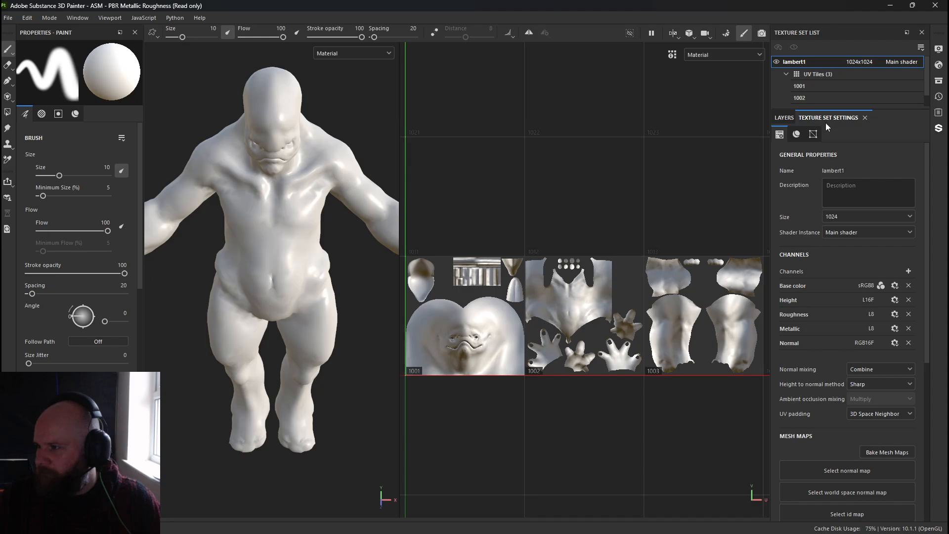
{"action": "scroll", "coordinate": [824, 282], "scroll_direction": "down", "scroll_amount": 2}
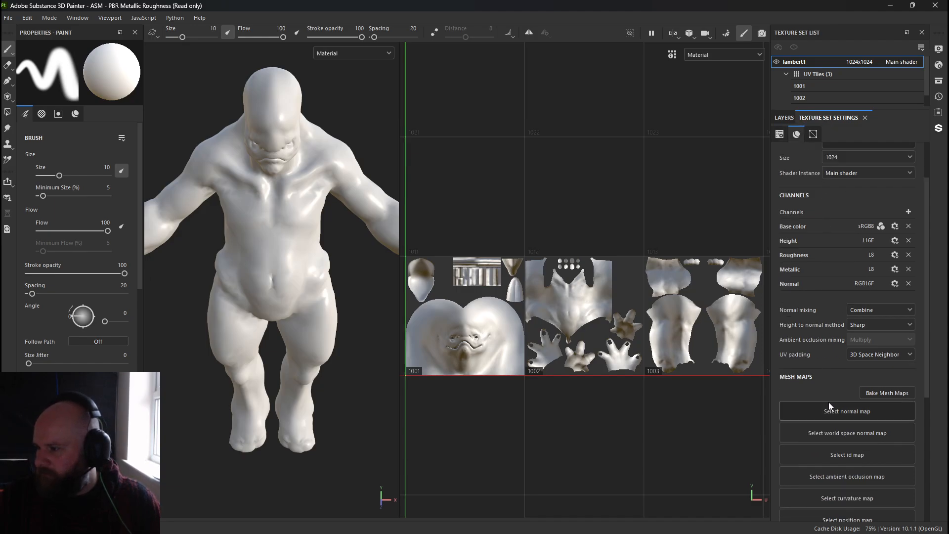
{"action": "left_click", "coordinate": [829, 408]}
{"action": "left_click", "coordinate": [819, 295]}
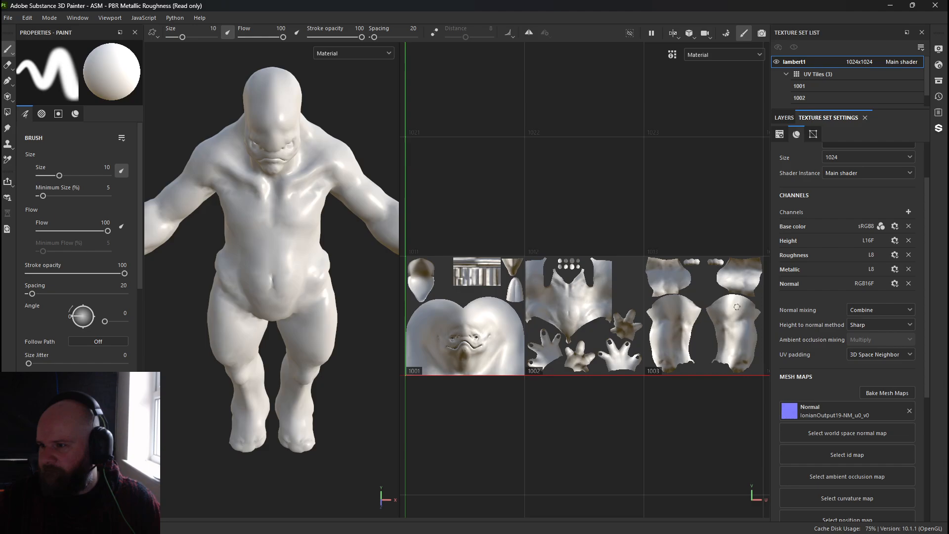
Inspect the model's surface detail in the 3D viewport.
{"action": "left_click_drag", "start_coordinate": [346, 356], "coordinate": [296, 328], "text": "alt"}
{"action": "right_click_drag", "start_coordinate": [296, 328], "coordinate": [316, 111], "text": "alt"}
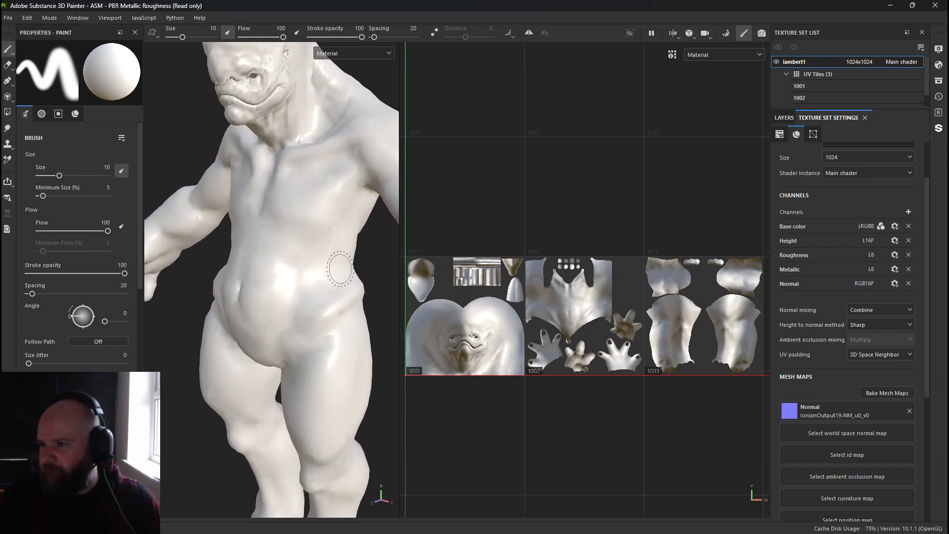
{"action": "middle_click_drag", "start_coordinate": [316, 111], "coordinate": [333, 252], "text": "alt"}
{"action": "left_click_drag", "start_coordinate": [399, 170], "coordinate": [507, 173]}
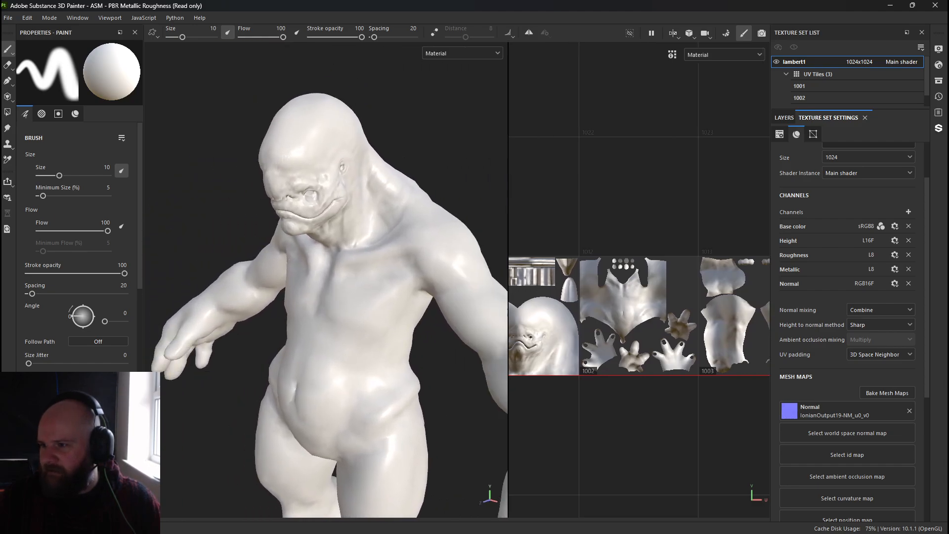
{"action": "right_click_drag", "start_coordinate": [396, 314], "coordinate": [499, 222], "text": "alt"}
Inspect the settings of UV tiles 1001, 1002 and 1003 and of the lambert1 texture set.
{"action": "left_click", "coordinate": [808, 97]}
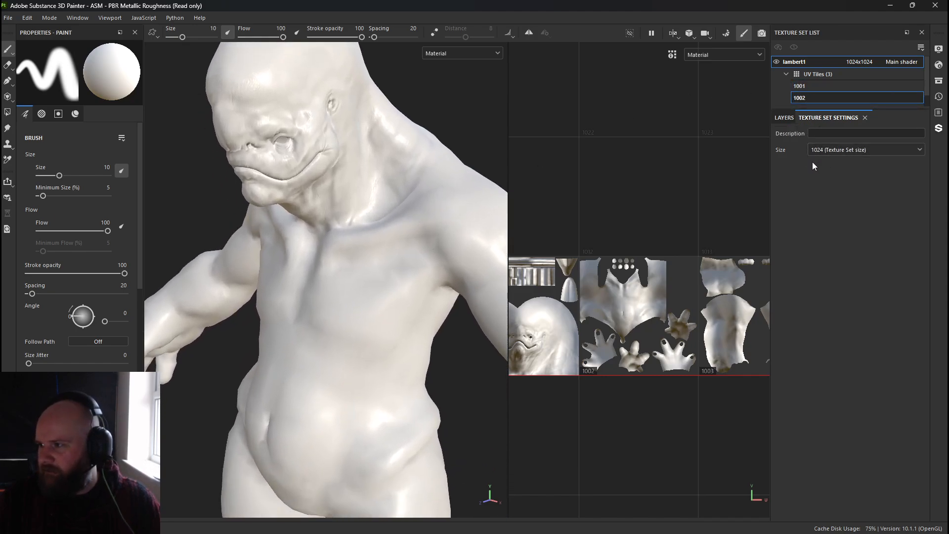
{"action": "left_click", "coordinate": [805, 86]}
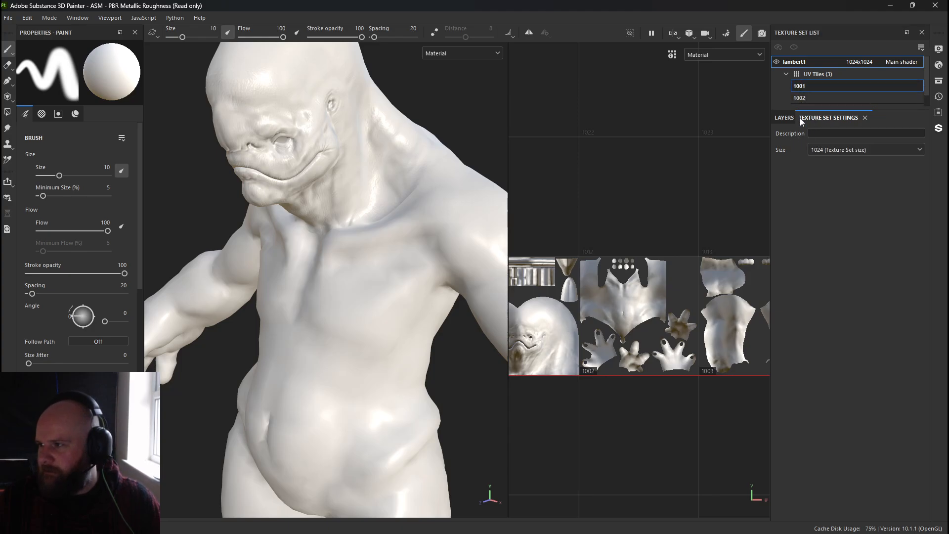
{"action": "left_click_drag", "start_coordinate": [834, 113], "coordinate": [836, 169]}
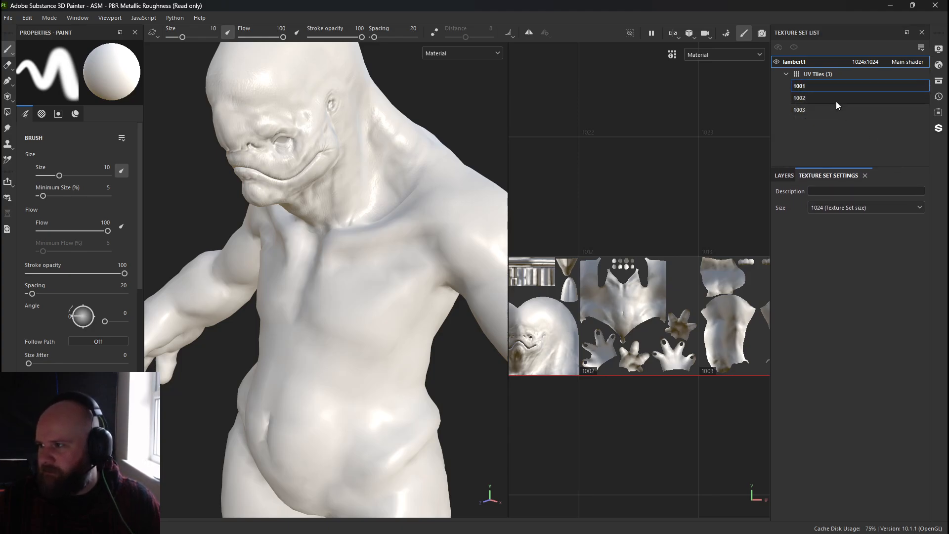
{"action": "left_click", "coordinate": [811, 66]}
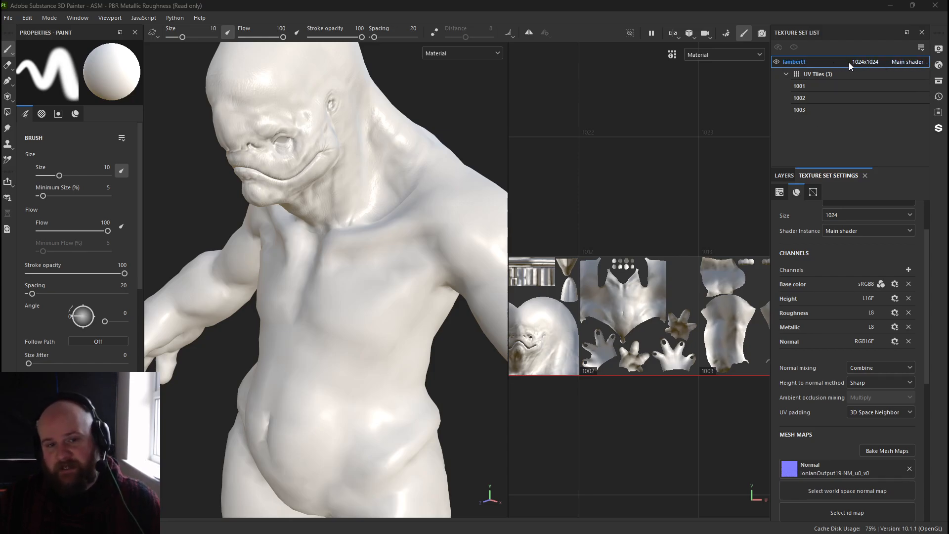
{"action": "left_click", "coordinate": [821, 98]}
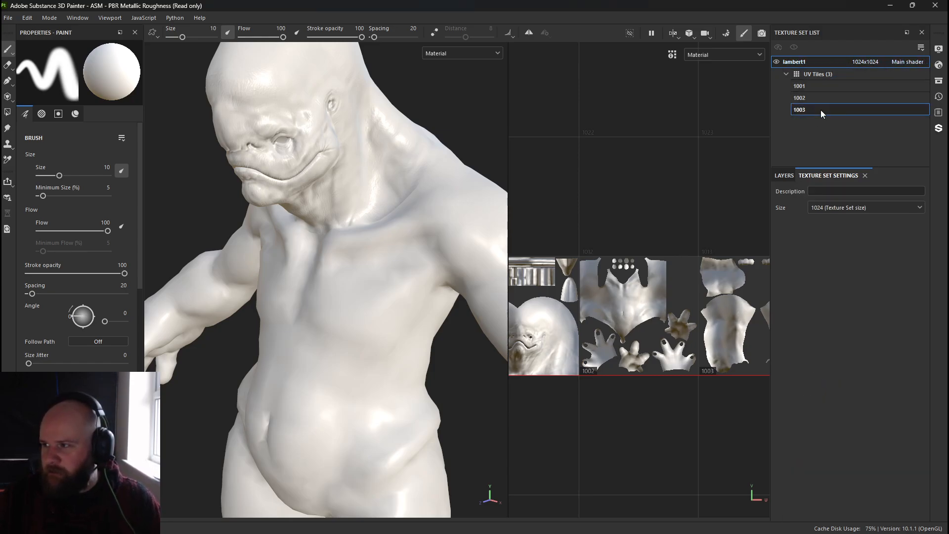
{"action": "left_click", "coordinate": [824, 88]}
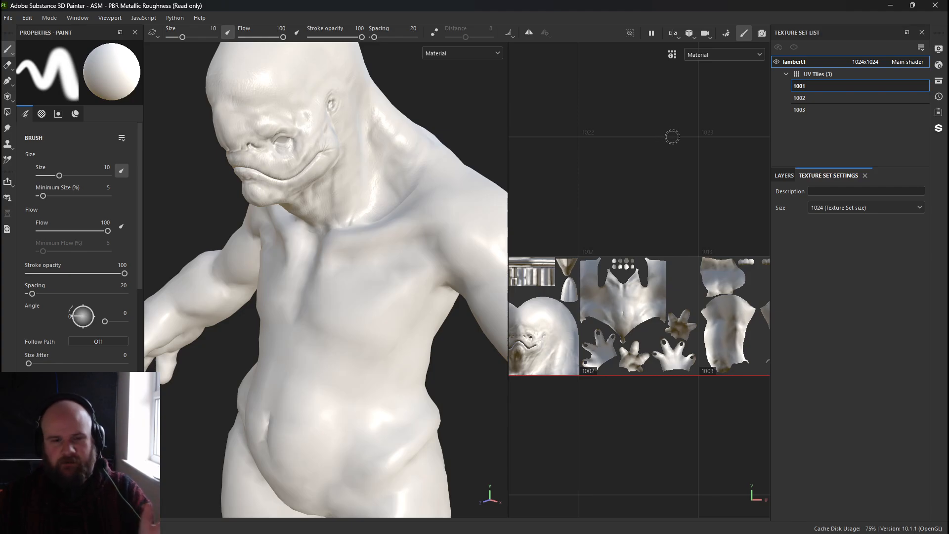
{"action": "left_click", "coordinate": [813, 100]}
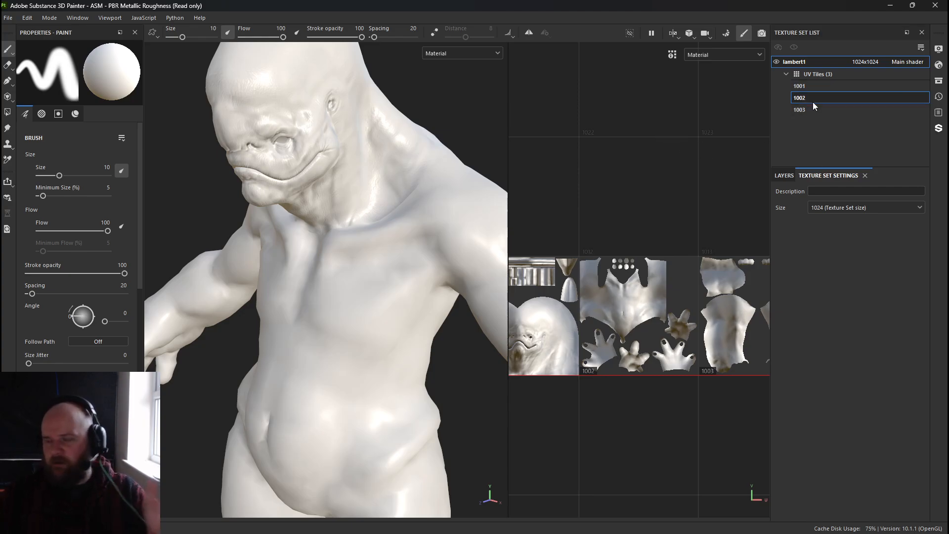
{"action": "left_click", "coordinate": [819, 63]}
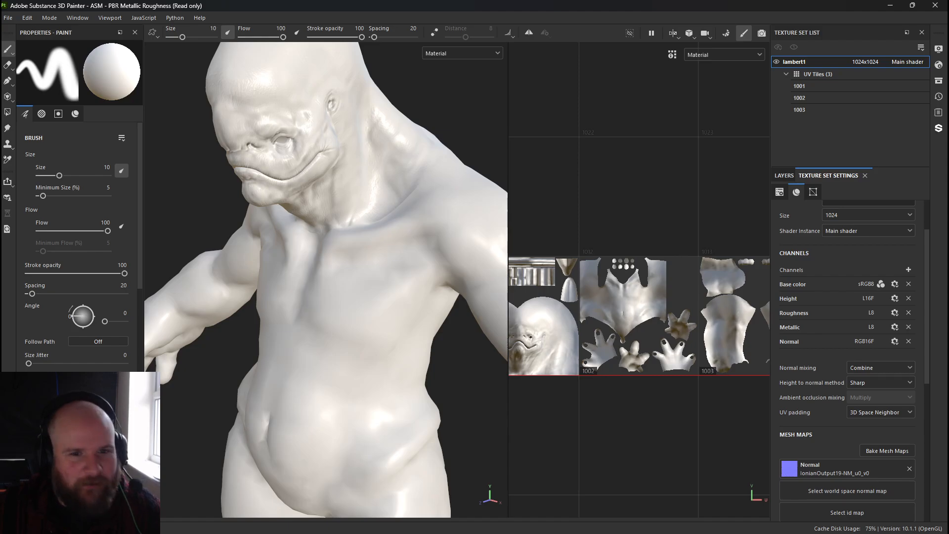
Rename the u0_v0 normal map file in the Ionian folder to Ionian1001.
{"action": "mouse_move", "coordinate": [1, 94]}
{"action": "left_mouse_down"}
{"action": "mouse_move", "coordinate": [346, 91]}
{"action": "mouse_move", "coordinate": [385, 72]}
{"action": "left_mouse_up"}
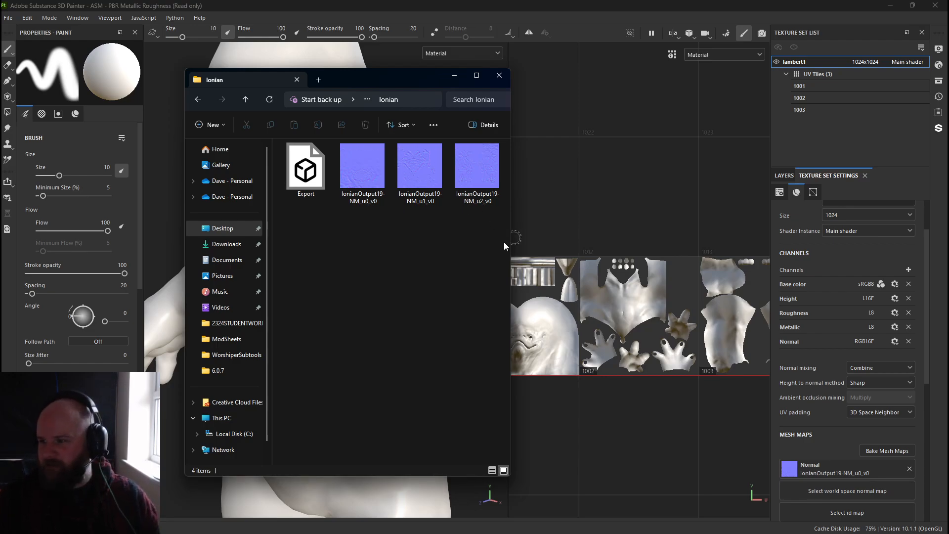
{"action": "left_click_drag", "start_coordinate": [511, 243], "coordinate": [727, 242]}
{"action": "scroll", "coordinate": [538, 188], "scroll_direction": "up", "scroll_amount": 3, "text": "ctrl"}
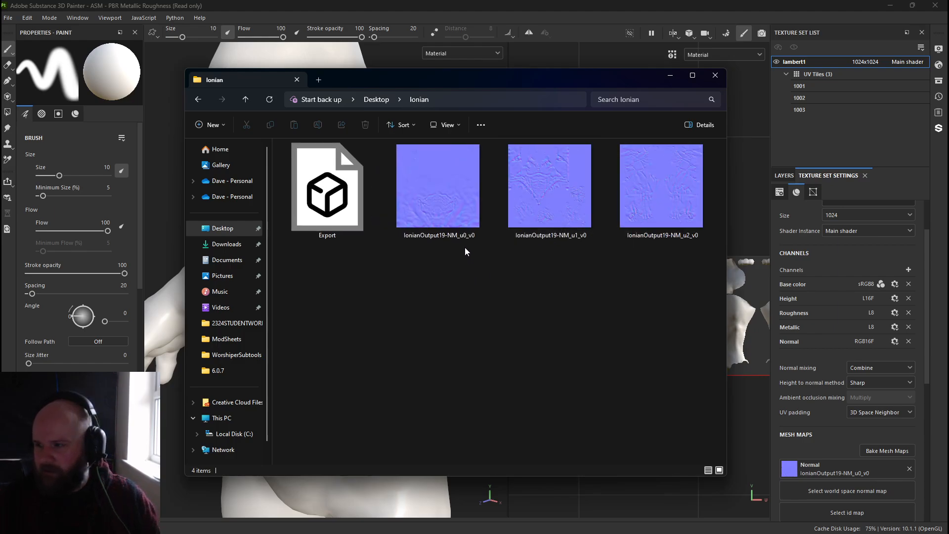
{"action": "left_click", "coordinate": [447, 212]}
{"action": "key", "text": "F2"}
{"action": "key", "text": "End"}
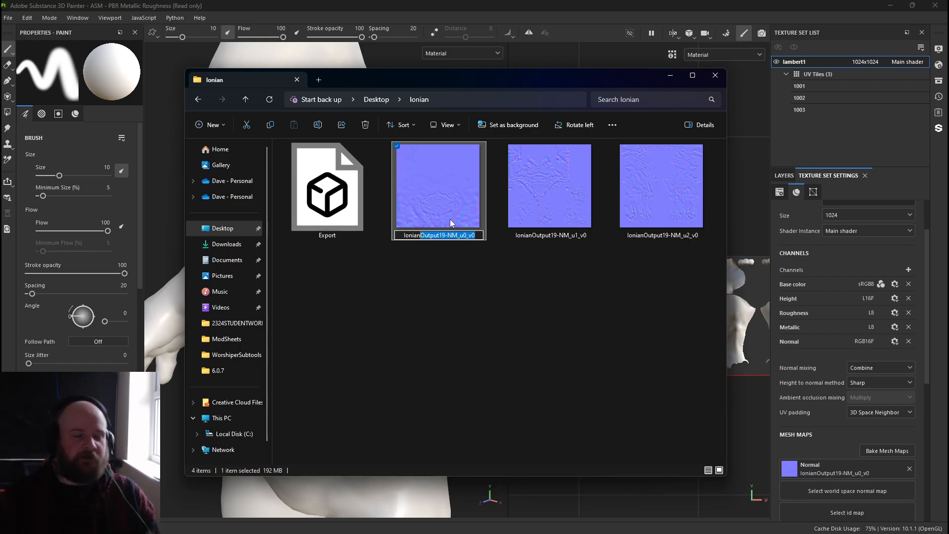
{"action": "type", "text": "1001"}
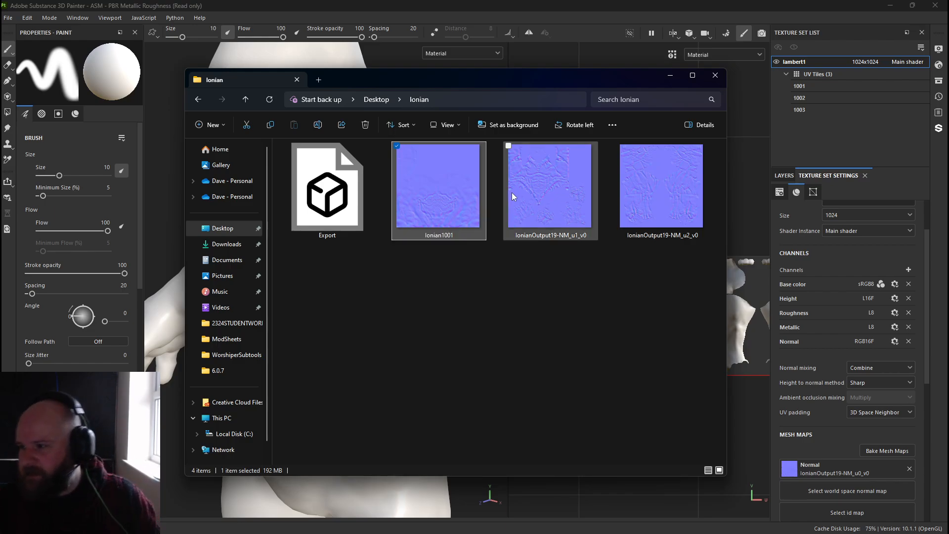
Rename the u1_v0 normal map file to Ionian.1002.
{"action": "left_click", "coordinate": [529, 204]}
{"action": "key", "text": "F2"}
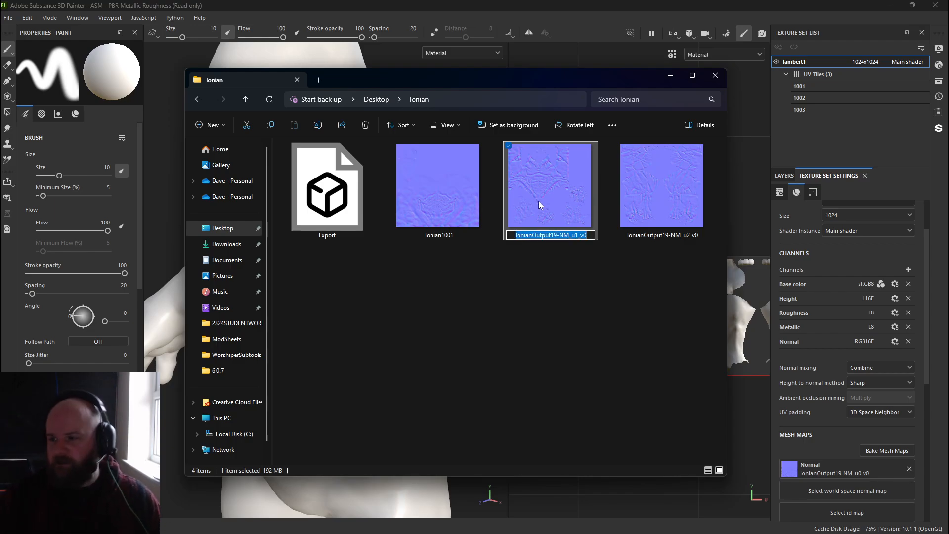
{"action": "key", "text": "End"}
{"action": "key", "text": "shift+Left"}
{"action": "key", "text": "shift+Left"}
{"action": "key", "text": "shift+Left"}
{"action": "key", "text": "shift+Left"}
{"action": "key", "text": "shift+Left"}
{"action": "key", "text": "shift+Left"}
{"action": "key", "text": "shift+Left"}
{"action": "key", "text": "shift+Left"}
{"action": "key", "text": "shift+Left"}
{"action": "key", "text": "shift+Left"}
{"action": "key", "text": "shift+Left"}
{"action": "key", "text": "shift+Left"}
{"action": "key", "text": "shift+Left"}
{"action": "key", "text": "shift+Left"}
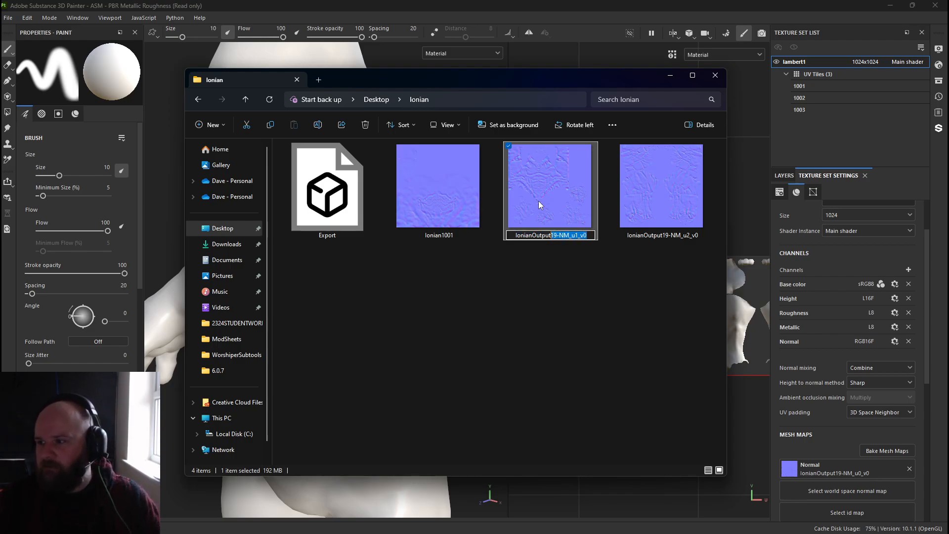
{"action": "key", "text": "shift+Left"}
{"action": "key", "text": "shift+Left"}
{"action": "key", "text": "shift+Left"}
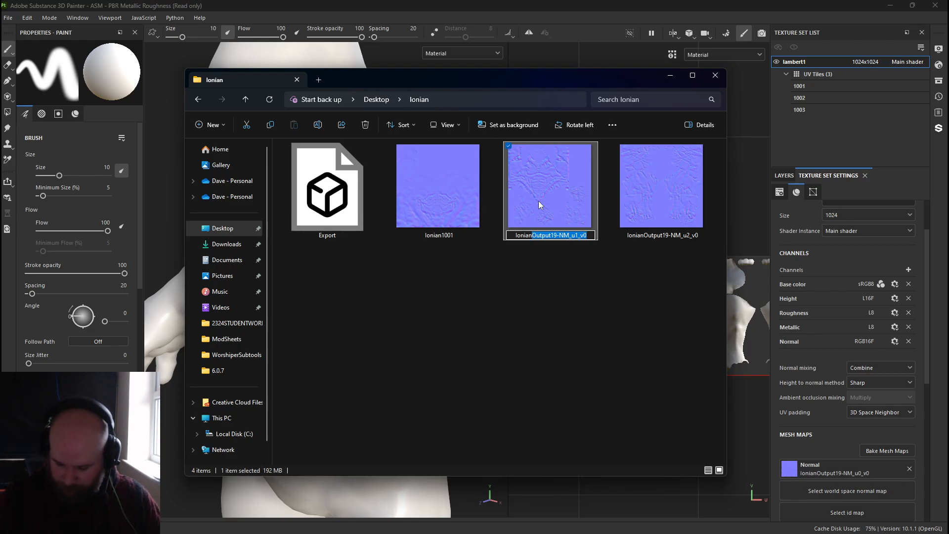
{"action": "type", "text": ".1002"}
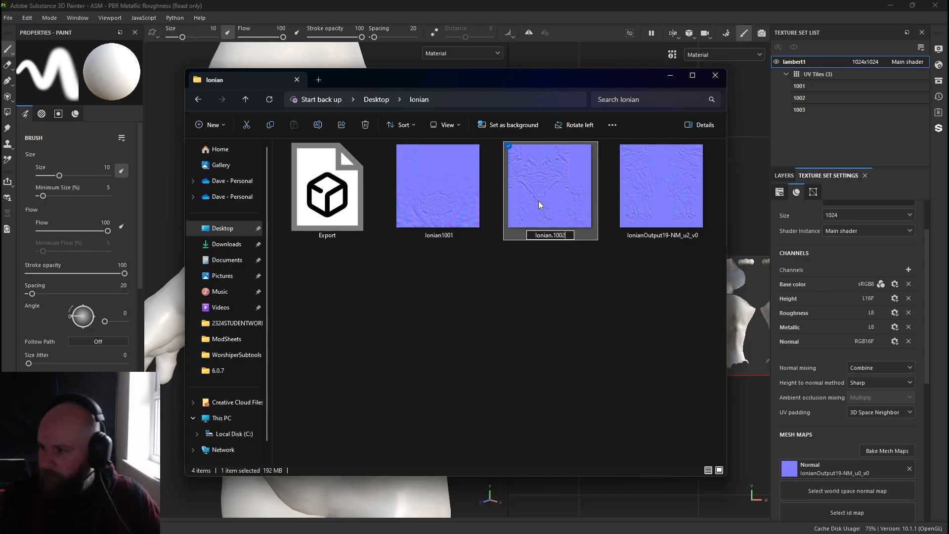
Rename the u2_v0 normal map file to Ionian.1003.
{"action": "left_click", "coordinate": [624, 213]}
{"action": "key", "text": "F2"}
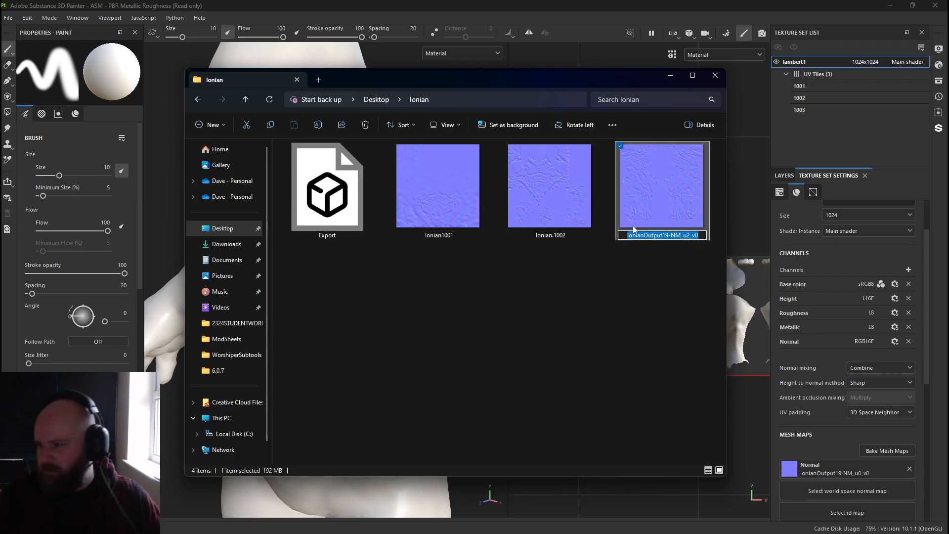
{"action": "key", "text": "End"}
{"action": "key", "text": "shift+Left"}
{"action": "key", "text": "shift+Left"}
{"action": "key", "text": "shift+Left"}
{"action": "key", "text": "shift+Left"}
{"action": "key", "text": "shift+Left"}
{"action": "key", "text": "shift+Left"}
{"action": "key", "text": "shift+Left"}
{"action": "key", "text": "shift+Left"}
{"action": "key", "text": "shift+Left"}
{"action": "key", "text": "shift+Left"}
{"action": "key", "text": "shift+Left"}
{"action": "key", "text": "shift+Left"}
{"action": "key", "text": "shift+Left"}
{"action": "key", "text": "shift+Left"}
{"action": "key", "text": "shift+Left"}
{"action": "key", "text": "shift+Left"}
{"action": "key", "text": "shift+Left"}
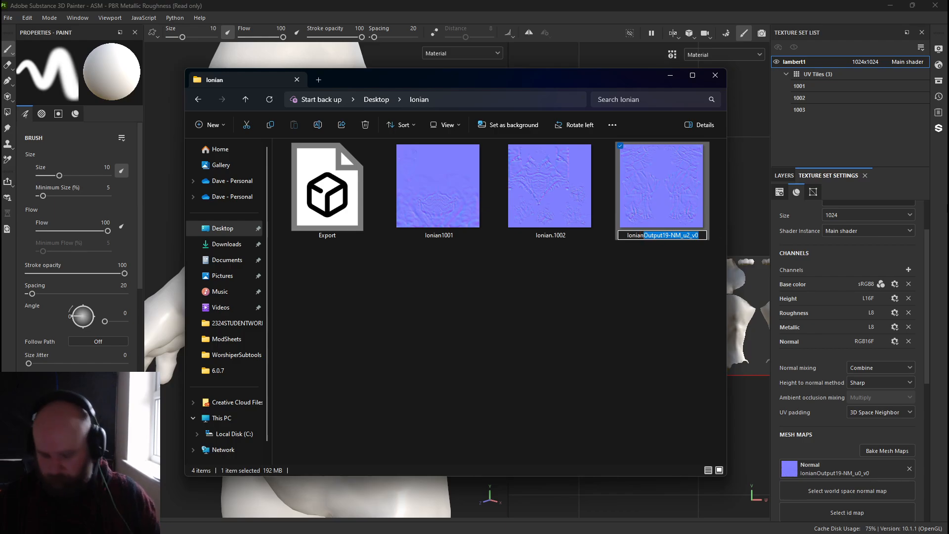
{"action": "type", "text": ".1003"}
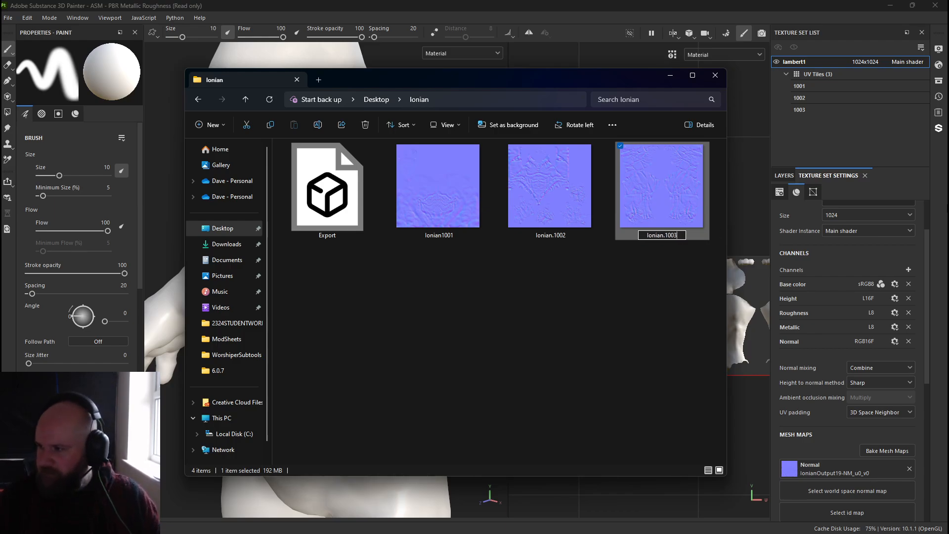
{"action": "key", "text": "Return"}
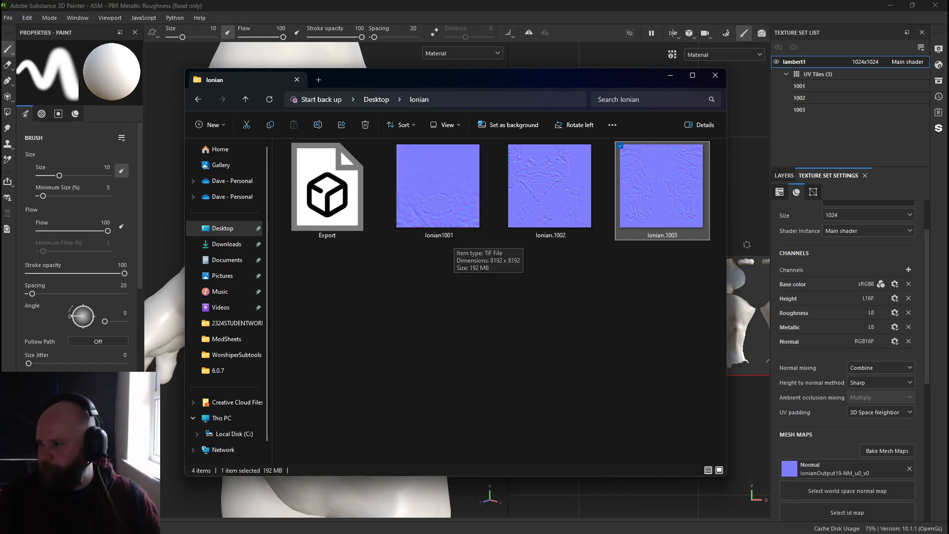
Import the Ionian.1002, Ionian.1003 and Ionian1001 normal maps into the project as texture resources.
{"action": "left_click", "coordinate": [881, 470]}
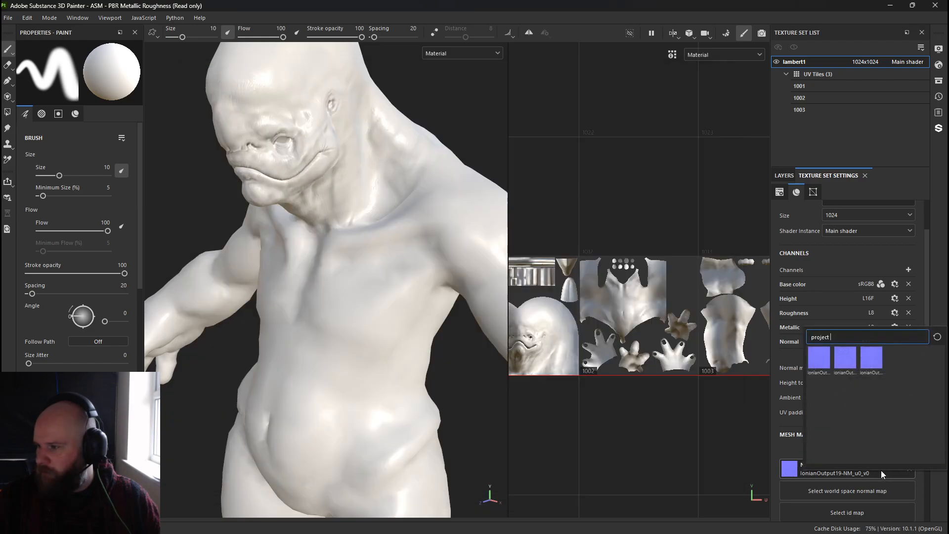
{"action": "left_click", "coordinate": [8, 18]}
{"action": "left_click", "coordinate": [33, 151]}
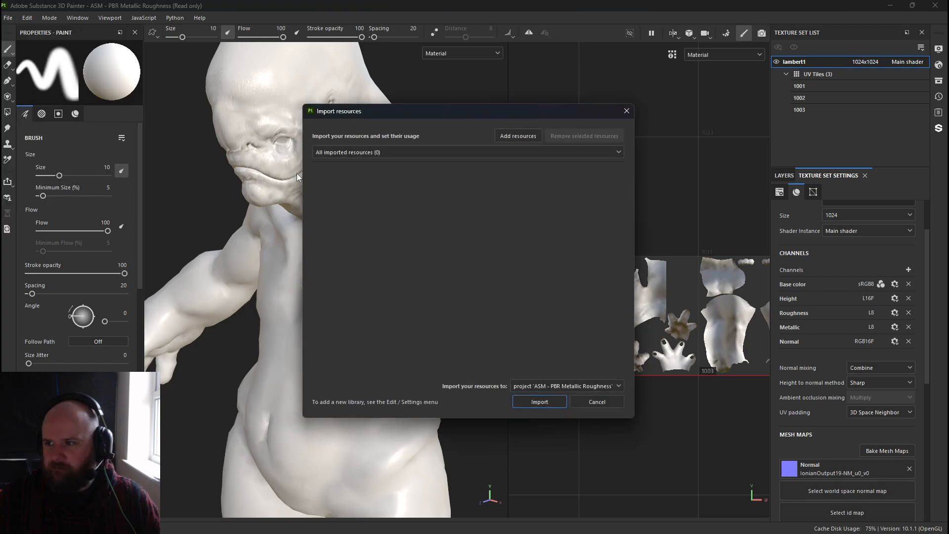
{"action": "left_click", "coordinate": [512, 138]}
{"action": "left_click_drag", "start_coordinate": [483, 221], "coordinate": [601, 171]}
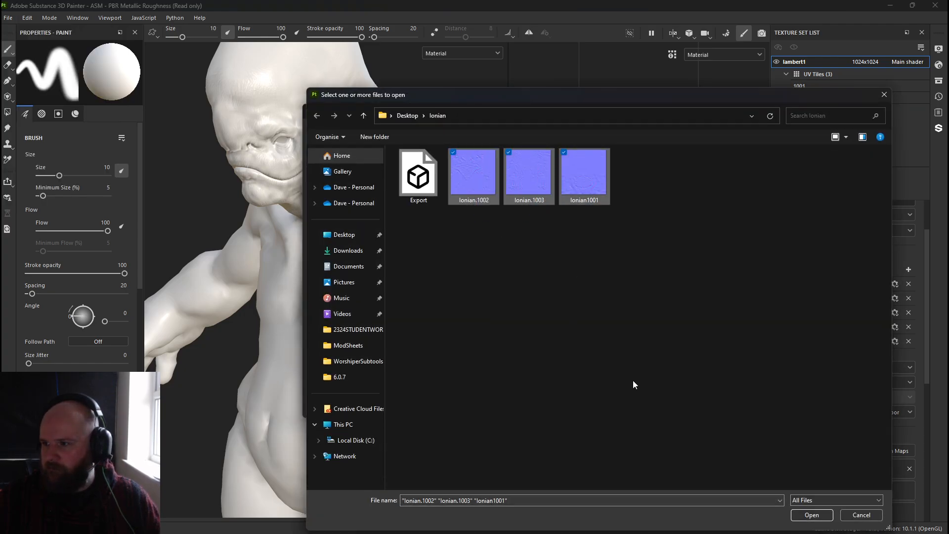
{"action": "left_click", "coordinate": [812, 514]}
{"action": "left_click", "coordinate": [595, 169]}
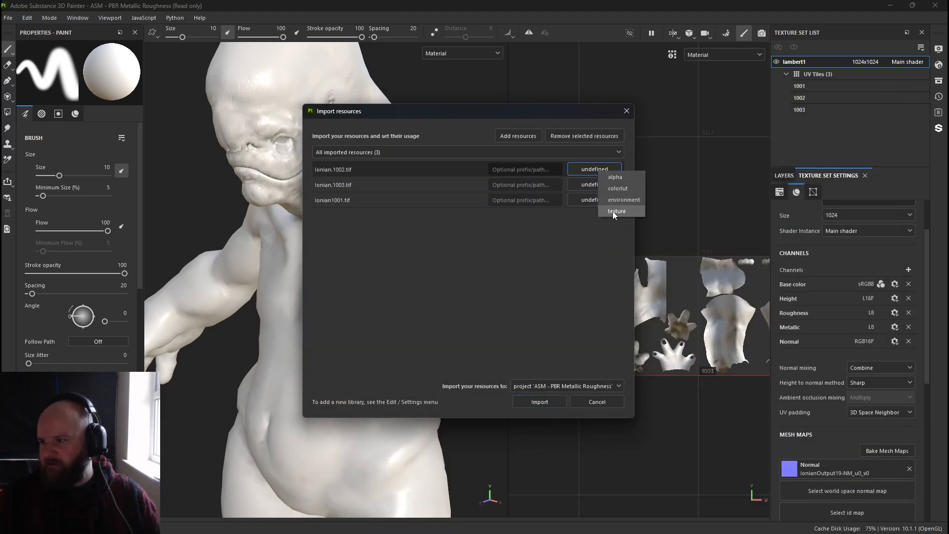
{"action": "left_click", "coordinate": [612, 211]}
{"action": "left_click", "coordinate": [591, 184]}
{"action": "left_click", "coordinate": [601, 224]}
{"action": "left_click", "coordinate": [591, 203]}
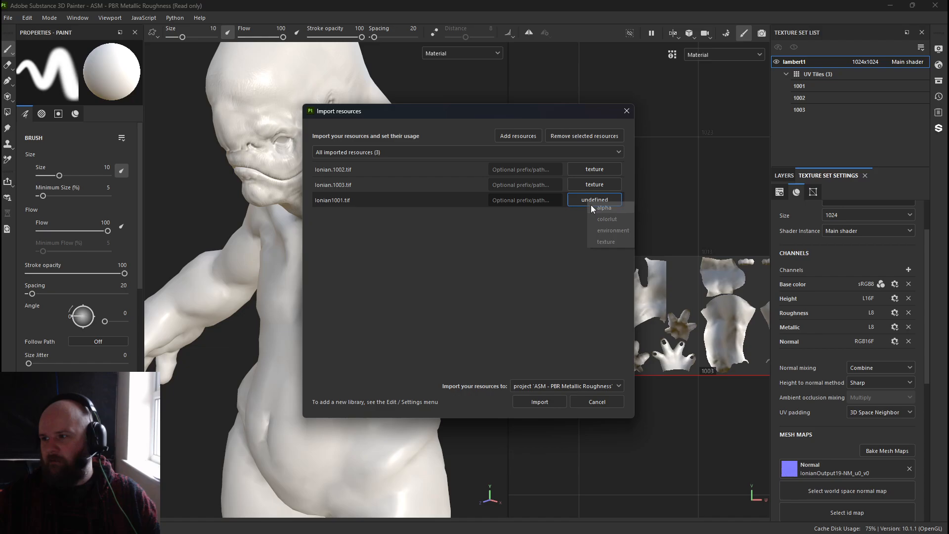
{"action": "left_click", "coordinate": [612, 242]}
{"action": "left_click", "coordinate": [544, 402]}
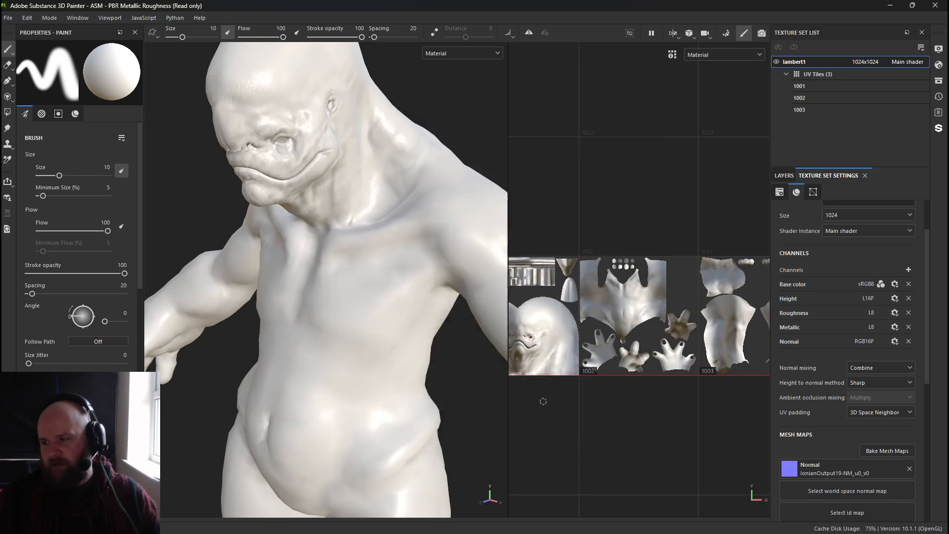
Open the Normal mesh map slot's picker to check which imported textures are available.
{"action": "left_click", "coordinate": [811, 467]}
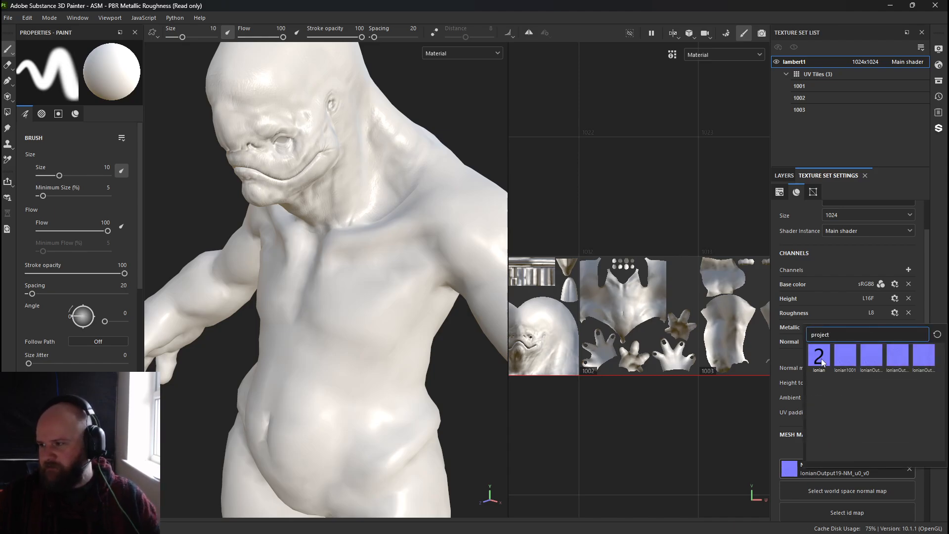
{"action": "mouse_move", "coordinate": [821, 359]}
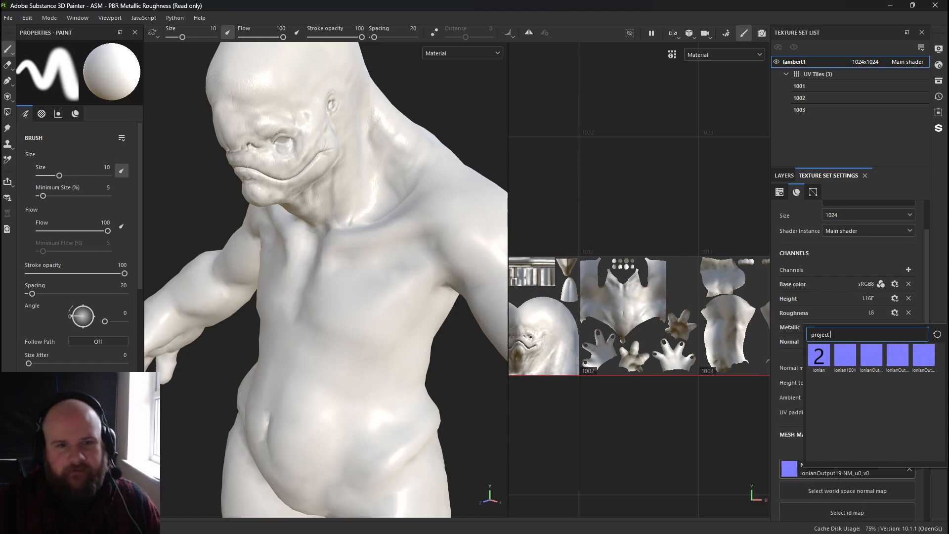
{"action": "key", "text": "alt+Tab"}
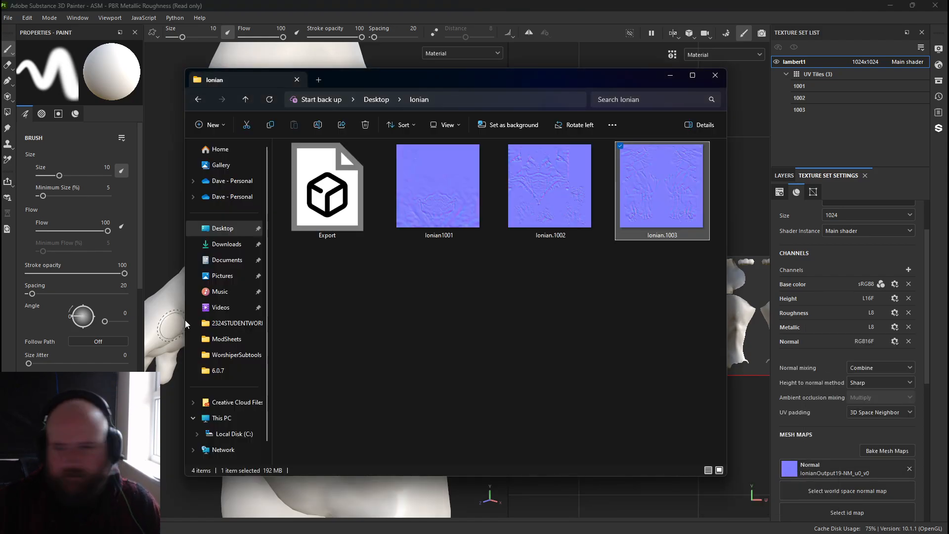
In the file browser, rename Ionian1001 to Ionian.1001 and close the folder window.
{"action": "left_click", "coordinate": [440, 238]}
{"action": "left_click", "coordinate": [439, 235]}
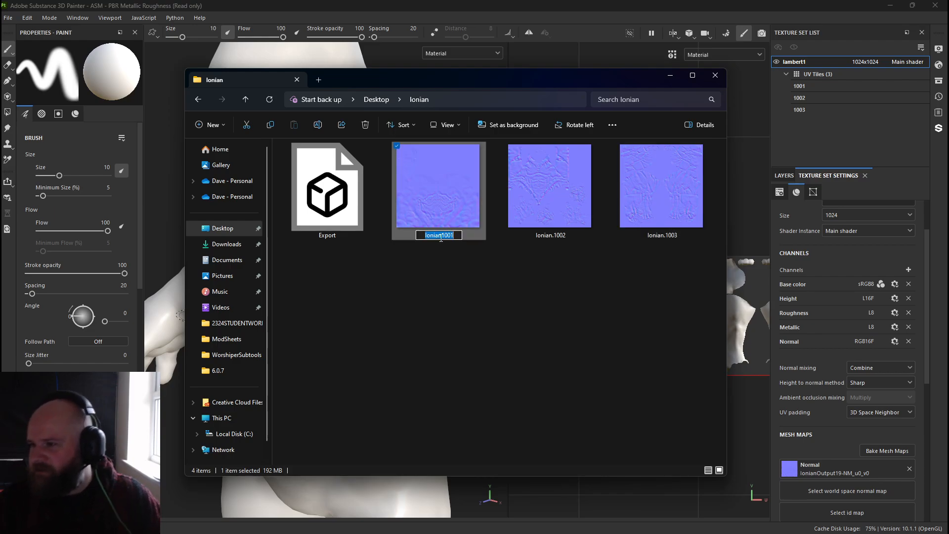
{"action": "left_click", "coordinate": [440, 236]}
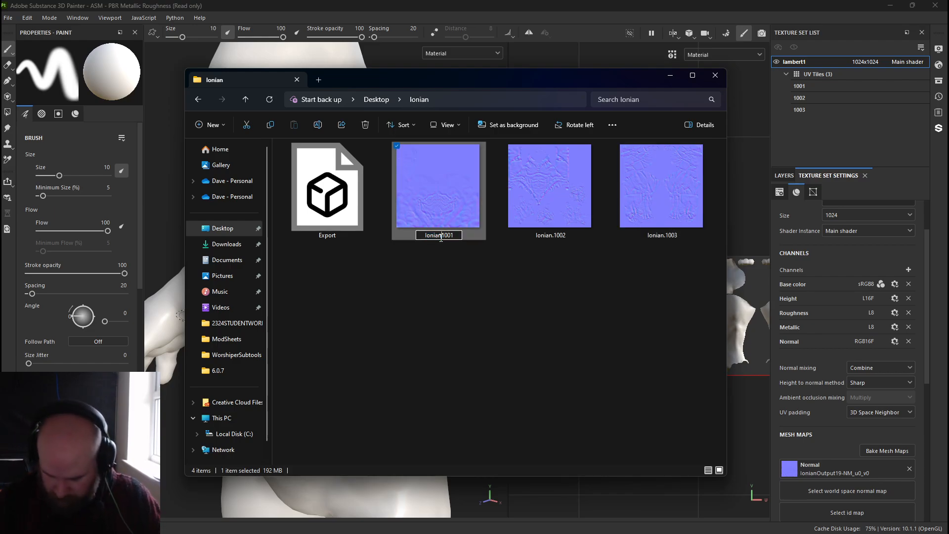
{"action": "type", "text": "."}
{"action": "key", "text": "Return"}
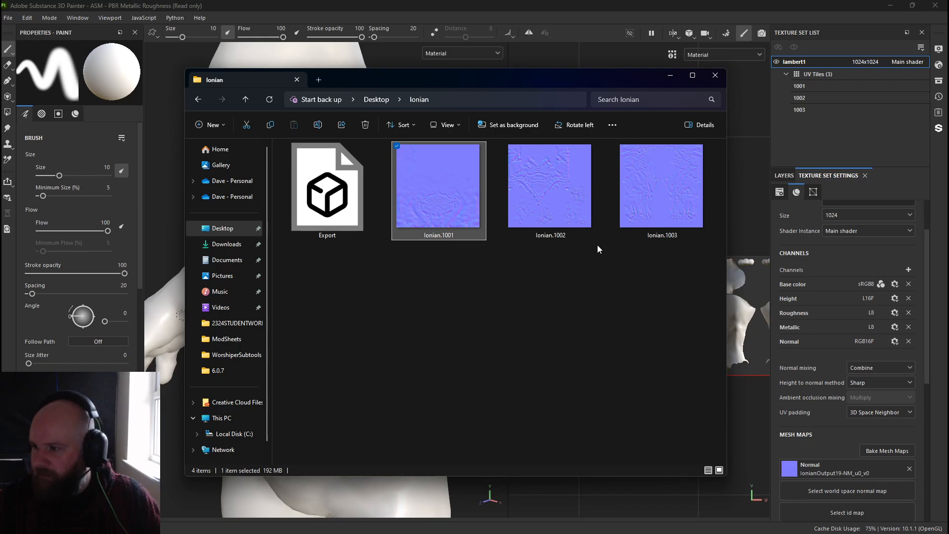
{"action": "left_click", "coordinate": [715, 78]}
{"action": "left_click", "coordinate": [77, 18]}
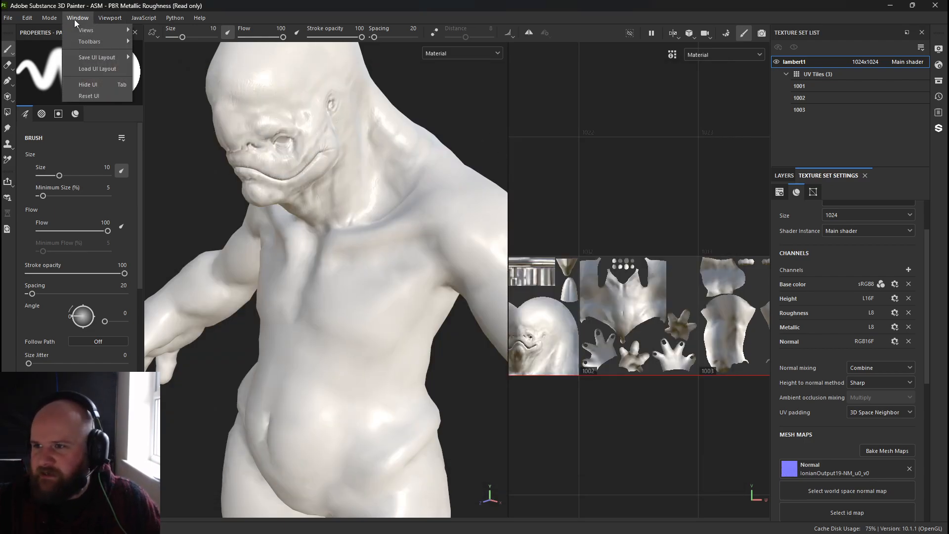
{"action": "left_click", "coordinate": [143, 30]}
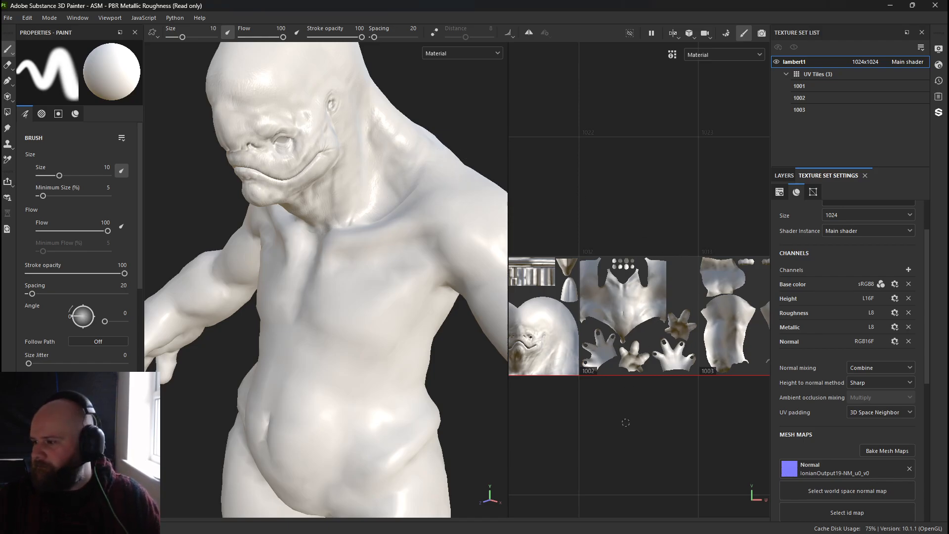
{"action": "left_click_drag", "start_coordinate": [359, 336], "coordinate": [345, 334], "text": "alt"}
{"action": "right_click_drag", "start_coordinate": [344, 334], "coordinate": [316, 183], "text": "alt"}
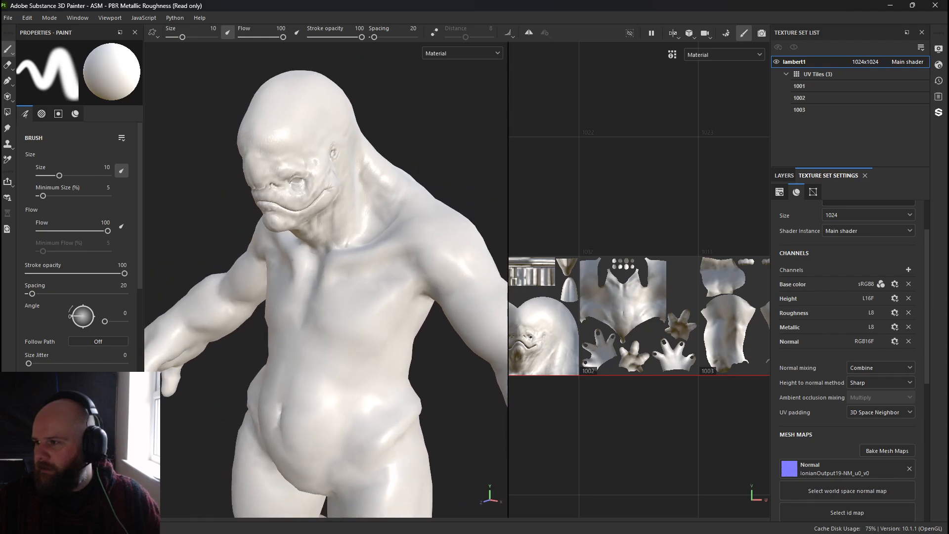
Import Ionian.1001, Ionian.1002 and Ionian.1003 into the project with their usage set to texture.
{"action": "left_click", "coordinate": [8, 18]}
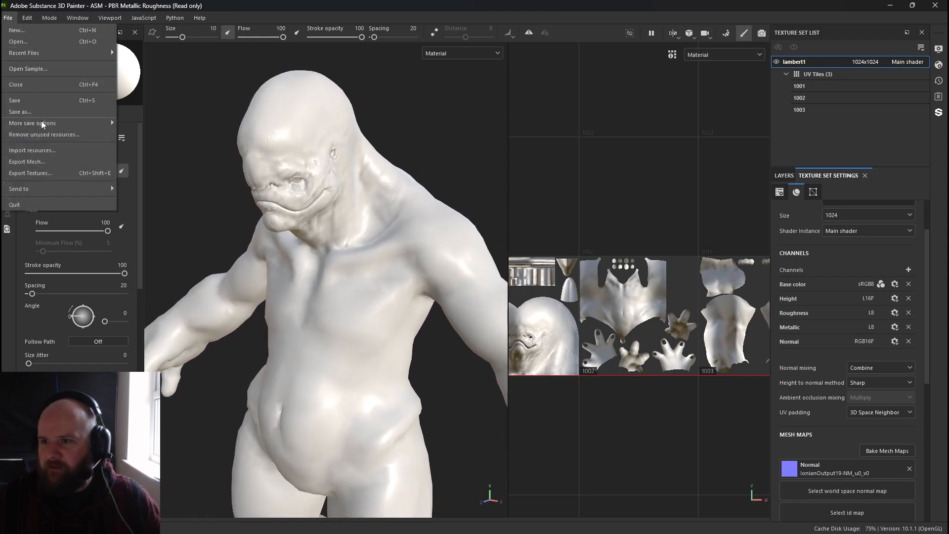
{"action": "left_click", "coordinate": [40, 151]}
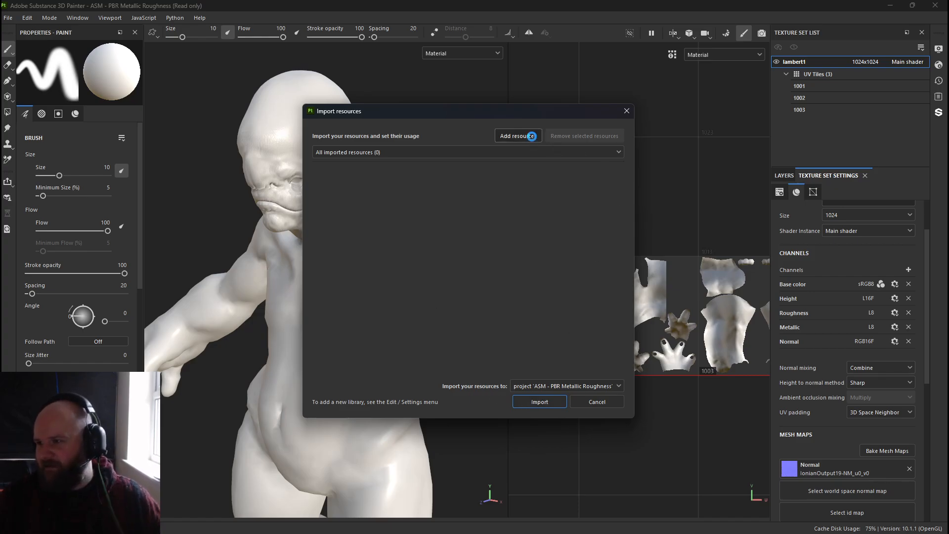
{"action": "left_click", "coordinate": [523, 136]}
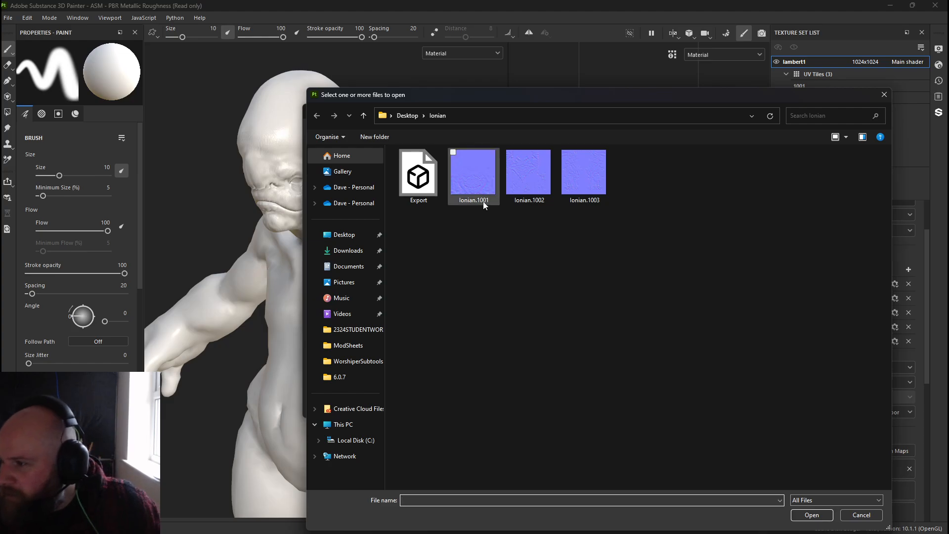
{"action": "left_click_drag", "start_coordinate": [470, 232], "coordinate": [575, 192]}
{"action": "left_click", "coordinate": [813, 515]}
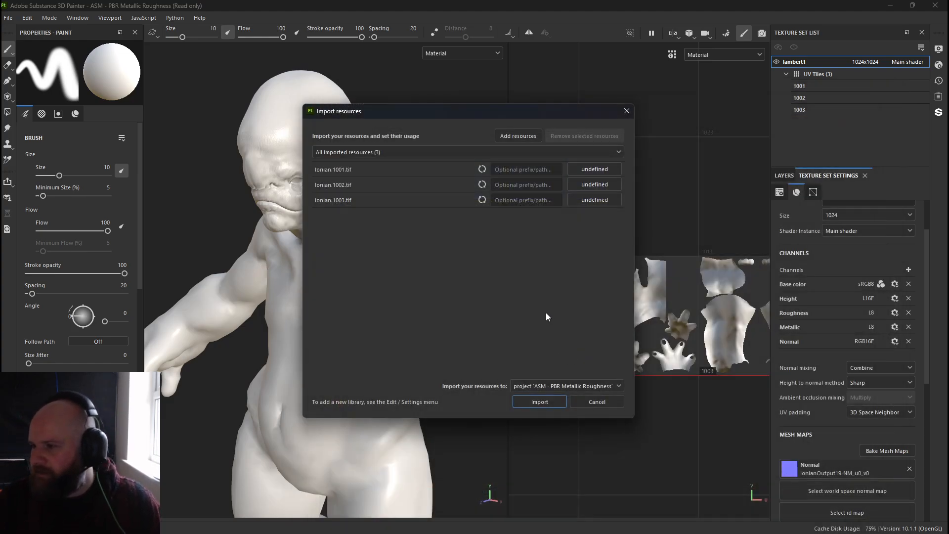
{"action": "left_click", "coordinate": [573, 186]}
{"action": "left_click", "coordinate": [606, 213]}
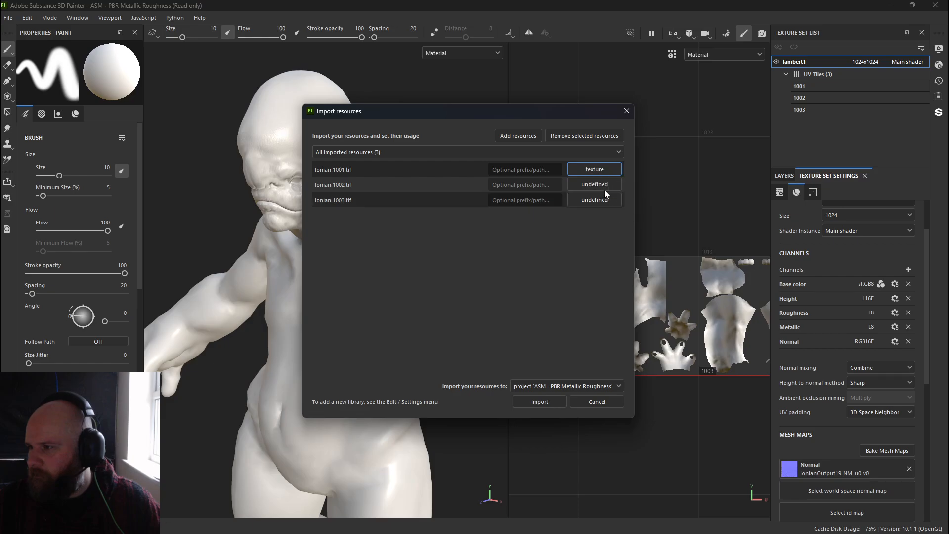
{"action": "left_click", "coordinate": [595, 186]}
{"action": "left_click", "coordinate": [613, 215]}
{"action": "left_click", "coordinate": [602, 204]}
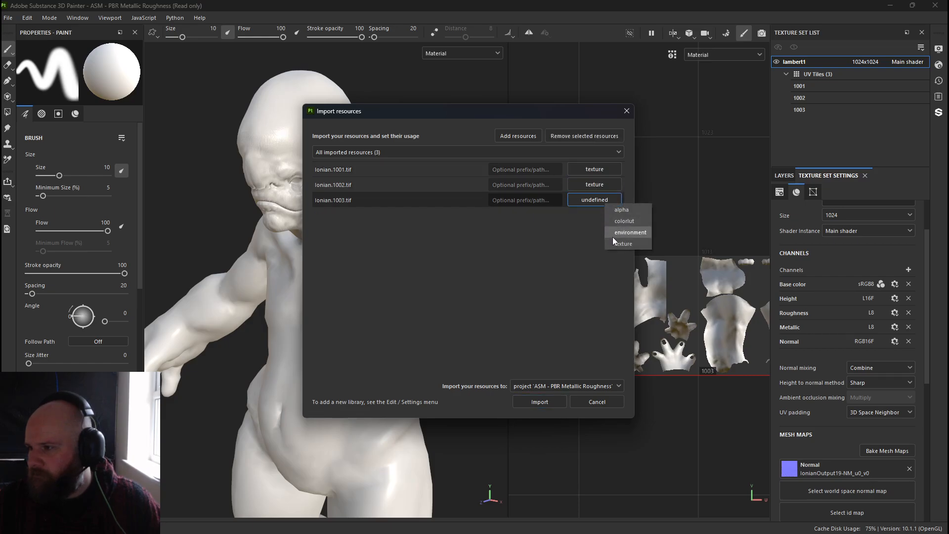
{"action": "left_click", "coordinate": [612, 237]}
{"action": "left_click", "coordinate": [546, 404]}
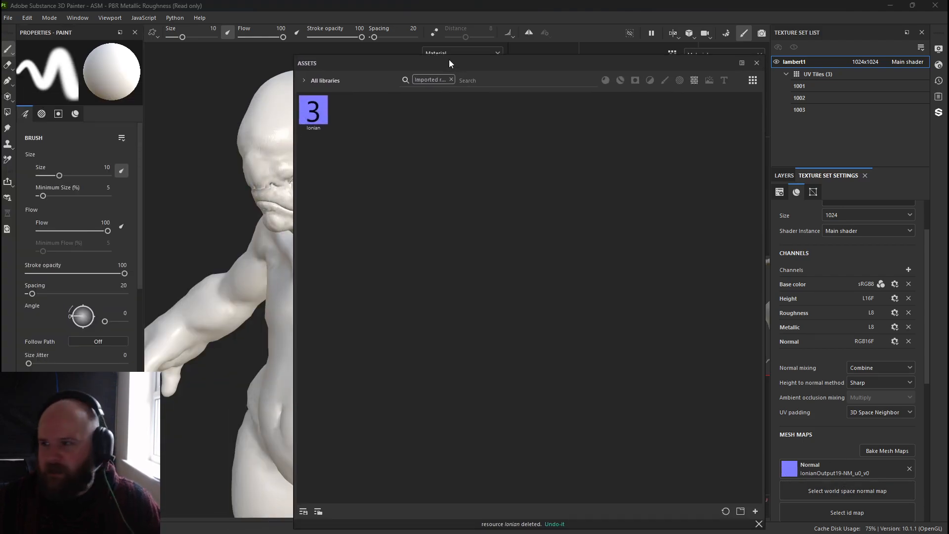
Assign the imported Ionian UDIM texture to the Normal mesh map slot of lambert1.
{"action": "left_click_drag", "start_coordinate": [448, 59], "coordinate": [0, 98]}
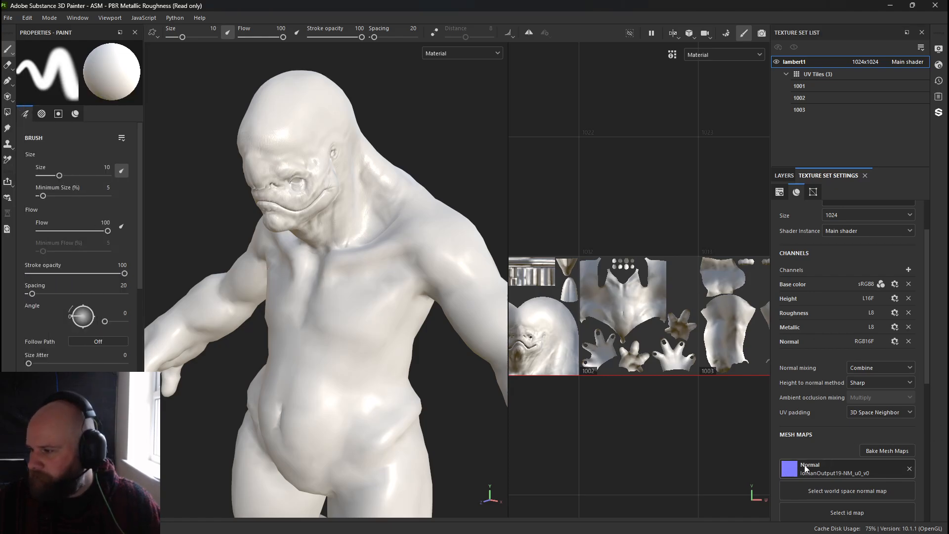
{"action": "scroll", "coordinate": [772, 294], "scroll_direction": "down", "scroll_amount": 3}
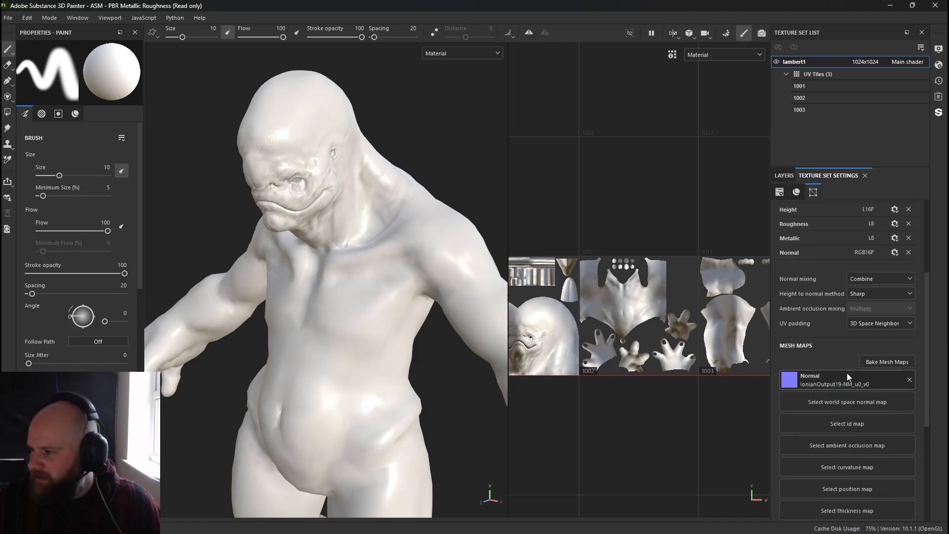
{"action": "left_click", "coordinate": [833, 383]}
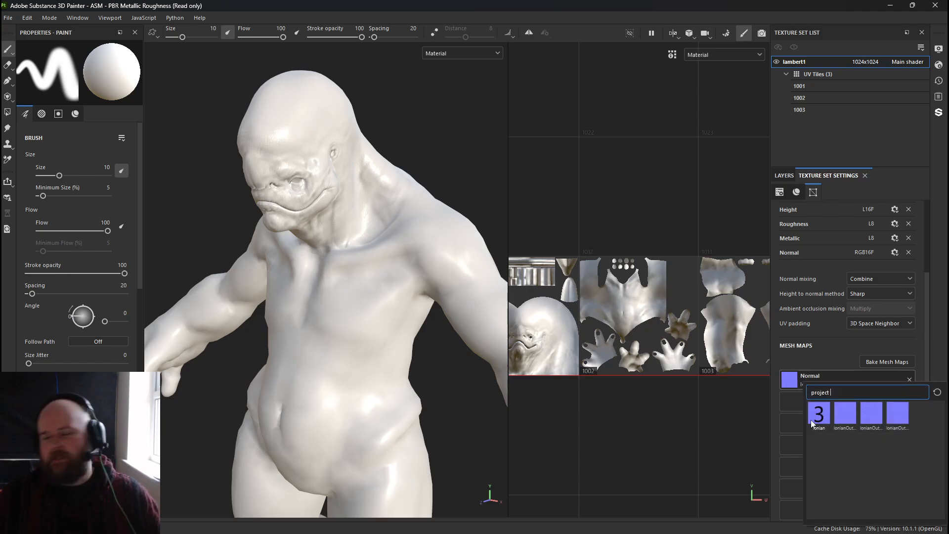
{"action": "mouse_move", "coordinate": [810, 420]}
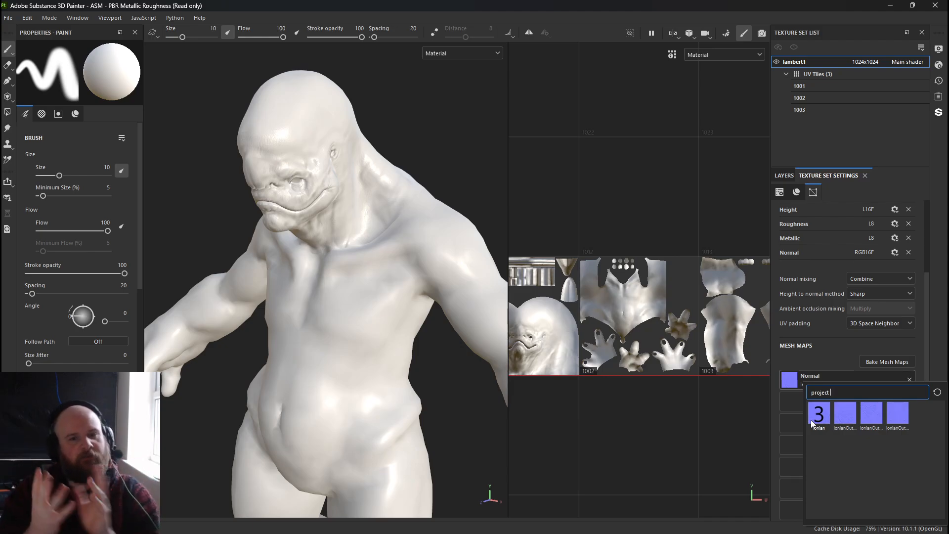
{"action": "left_click", "coordinate": [811, 420]}
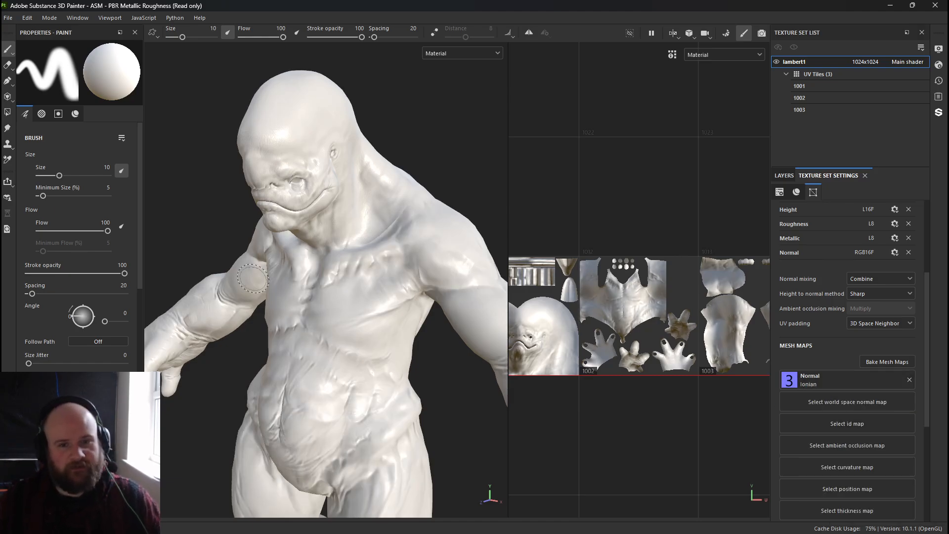
Open the project configuration to review its normal map and UV tile settings, then confirm it.
{"action": "scroll", "coordinate": [631, 320], "scroll_direction": "up", "scroll_amount": 4}
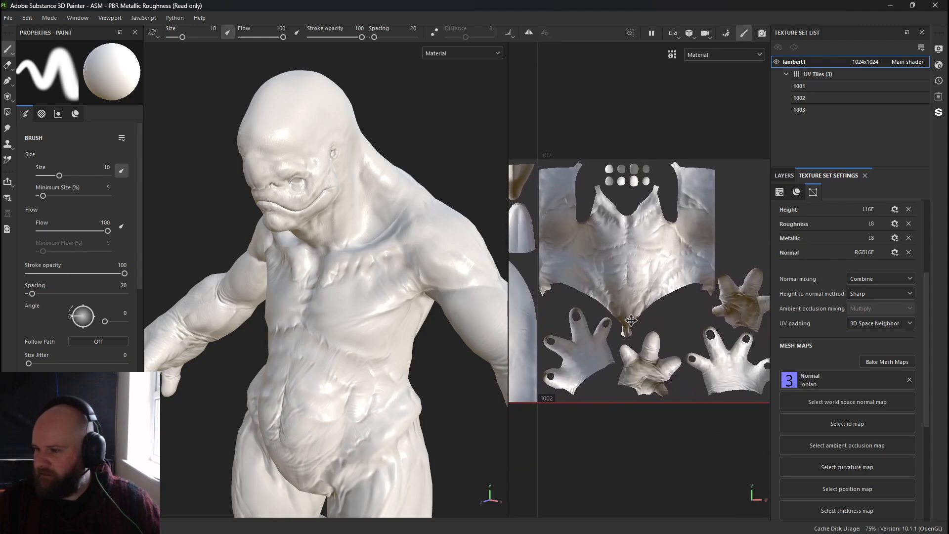
{"action": "scroll", "coordinate": [631, 320], "scroll_direction": "down", "scroll_amount": 3}
{"action": "left_click", "coordinate": [49, 18]}
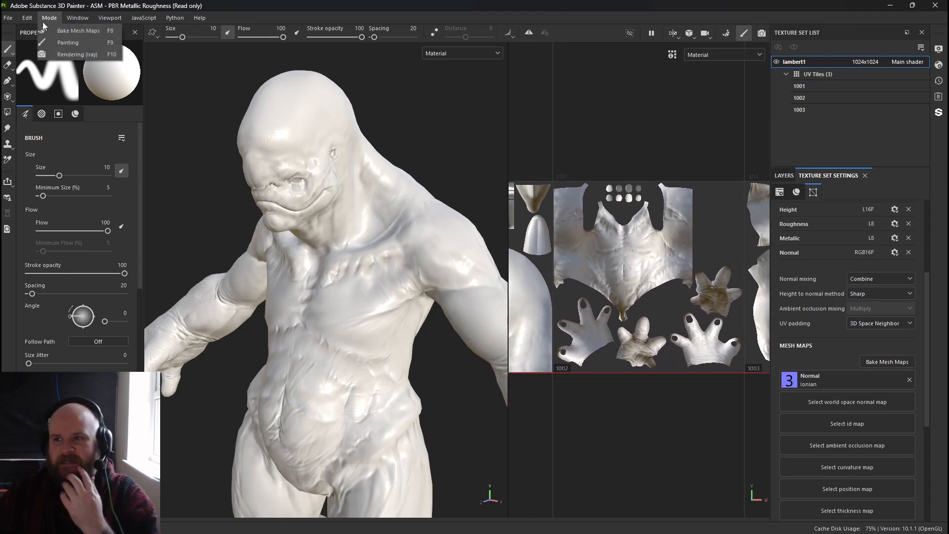
{"action": "left_click", "coordinate": [49, 53]}
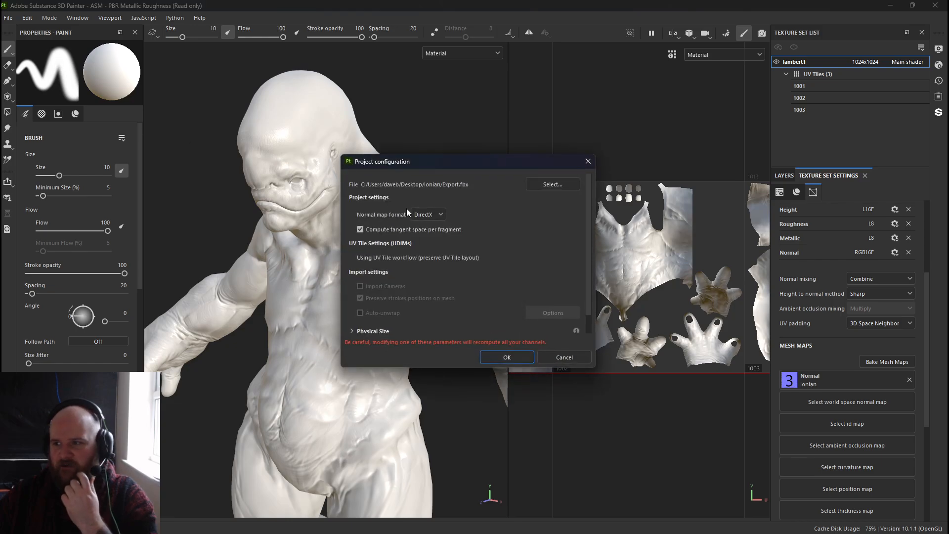
{"action": "left_click", "coordinate": [506, 357]}
Inspect the applied normal detail on the 3D model and across UV tiles 1002 and 1003.
{"action": "left_click_drag", "start_coordinate": [422, 376], "coordinate": [430, 400], "text": "alt"}
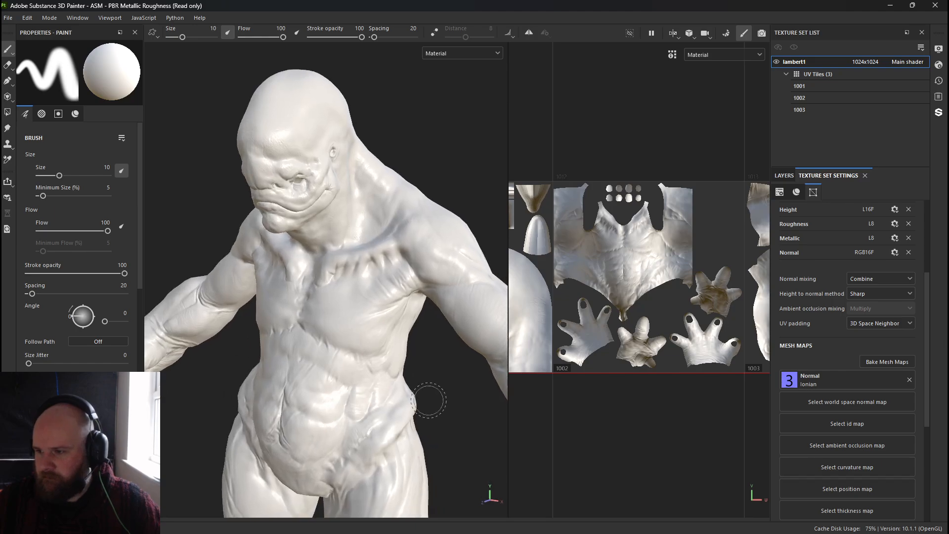
{"action": "middle_click_drag", "start_coordinate": [430, 400], "coordinate": [377, 275], "text": "alt"}
{"action": "right_click_drag", "start_coordinate": [377, 275], "coordinate": [286, 277], "text": "alt"}
{"action": "mouse_move", "coordinate": [286, 277]}
{"action": "left_mouse_down", "text": "alt"}
{"action": "mouse_move", "coordinate": [356, 274]}
{"action": "mouse_move", "coordinate": [292, 280]}
{"action": "left_mouse_up", "text": "alt"}
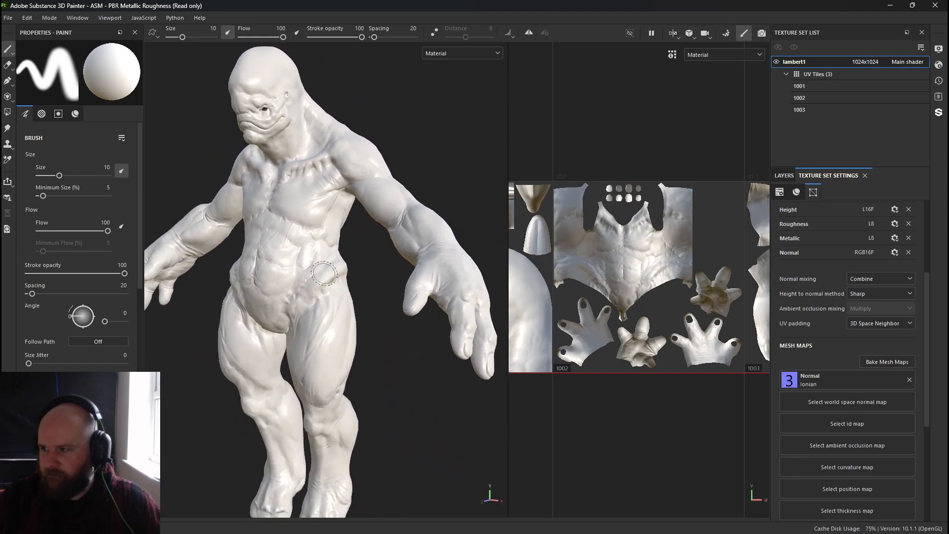
{"action": "middle_click_drag", "start_coordinate": [638, 217], "coordinate": [593, 230], "text": "alt"}
{"action": "right_click_drag", "start_coordinate": [593, 230], "coordinate": [447, 208], "text": "alt"}
{"action": "middle_click_drag", "start_coordinate": [583, 241], "coordinate": [514, 230], "text": "alt"}
{"action": "right_click_drag", "start_coordinate": [514, 230], "coordinate": [729, 330], "text": "alt"}
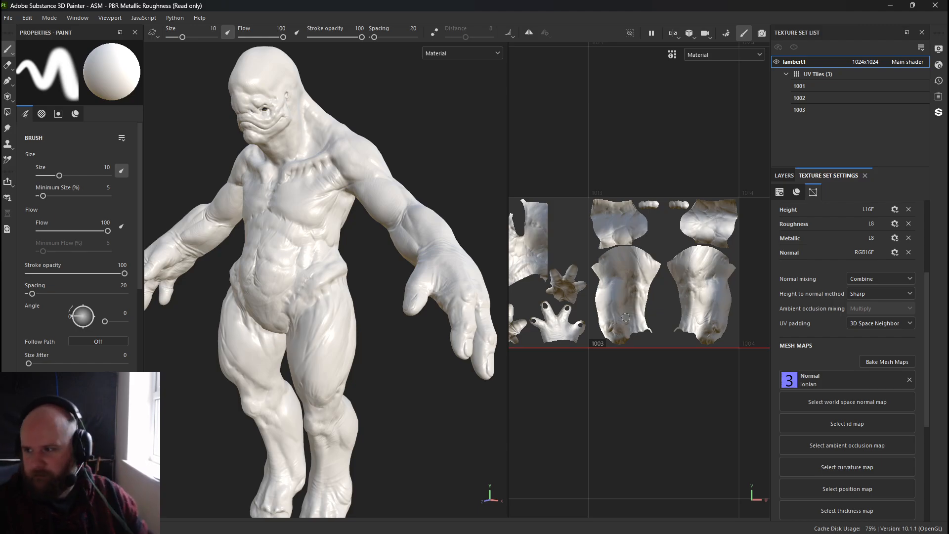
{"action": "scroll", "coordinate": [622, 341], "scroll_direction": "up", "scroll_amount": 3}
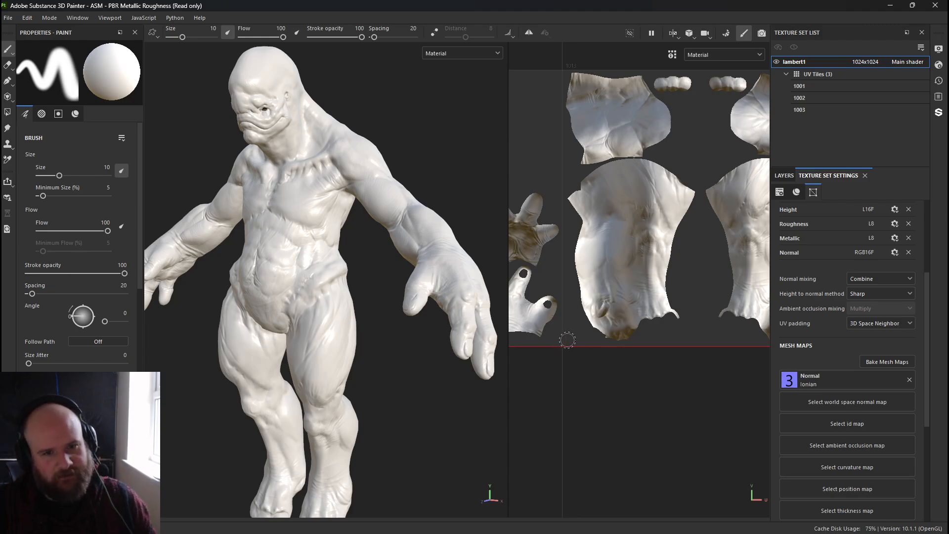
{"action": "middle_click_drag", "start_coordinate": [572, 341], "coordinate": [784, 348], "text": "alt"}
{"action": "middle_click_drag", "start_coordinate": [527, 345], "coordinate": [612, 341], "text": "alt"}
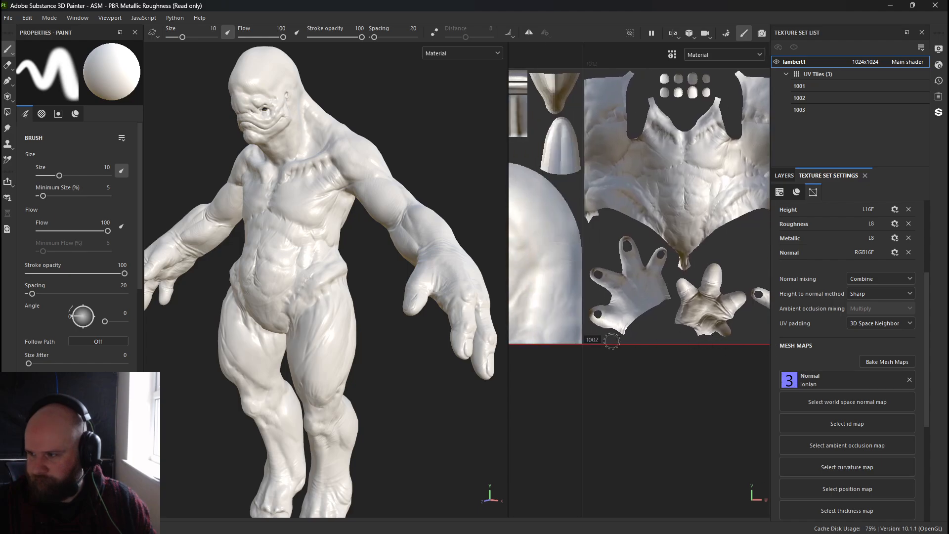
Examine the applied normal detail across the model's torso, chest and head from several angles.
{"action": "scroll", "coordinate": [643, 379], "scroll_direction": "down", "scroll_amount": 4}
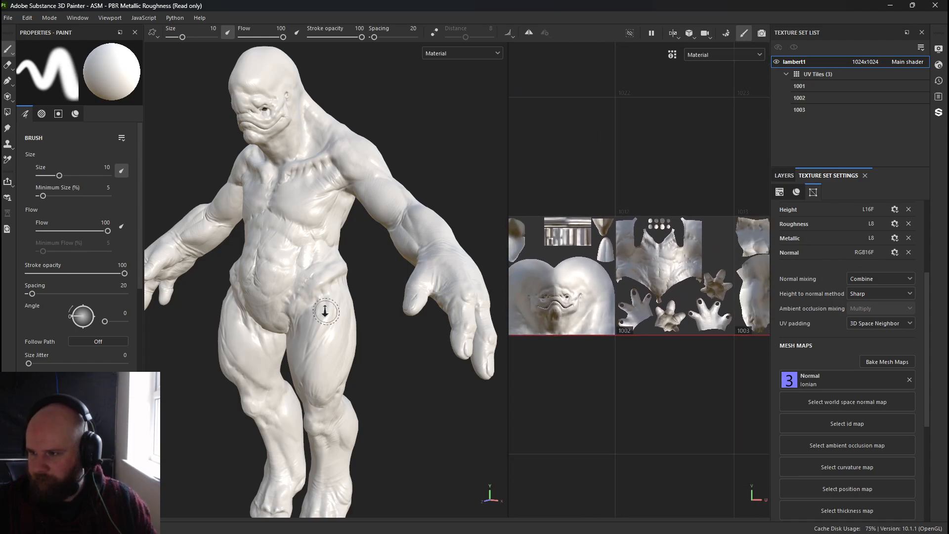
{"action": "left_click_drag", "start_coordinate": [325, 311], "coordinate": [372, 320], "text": "alt"}
{"action": "middle_click_drag", "start_coordinate": [217, 323], "coordinate": [313, 321], "text": "alt"}
{"action": "right_click_drag", "start_coordinate": [313, 322], "coordinate": [357, 341], "text": "alt"}
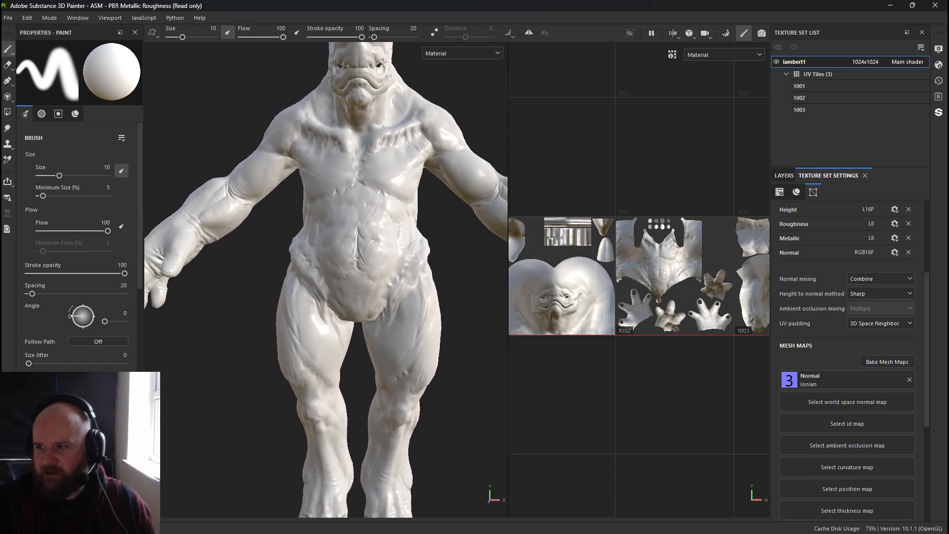
{"action": "left_click_drag", "start_coordinate": [357, 327], "coordinate": [336, 332], "text": "alt"}
{"action": "middle_click_drag", "start_coordinate": [336, 332], "coordinate": [257, 376], "text": "alt"}
{"action": "right_click_drag", "start_coordinate": [257, 326], "coordinate": [336, 316], "text": "alt"}
{"action": "middle_click_drag", "start_coordinate": [321, 99], "coordinate": [333, 235], "text": "alt"}
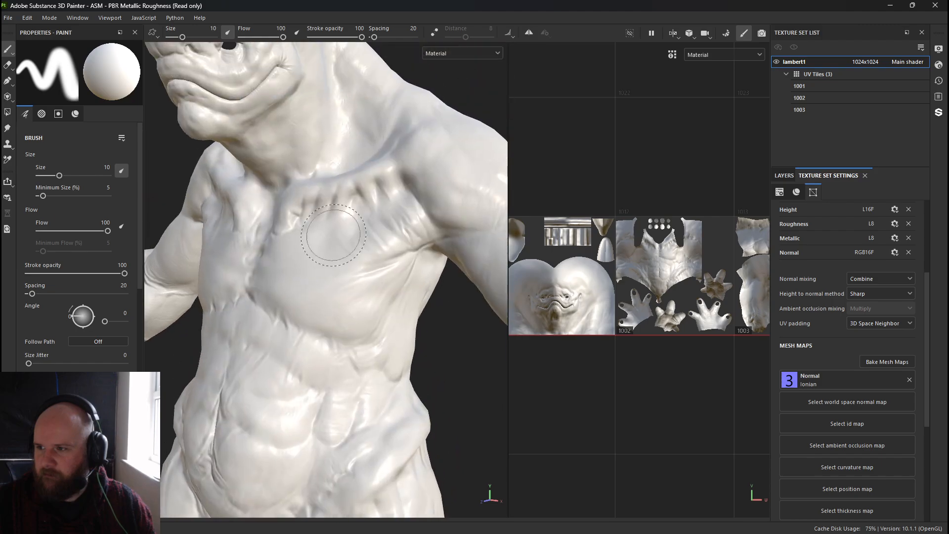
{"action": "right_click_drag", "start_coordinate": [343, 176], "coordinate": [318, 212], "text": "alt"}
{"action": "middle_click_drag", "start_coordinate": [319, 213], "coordinate": [332, 256], "text": "alt"}
{"action": "right_click_drag", "start_coordinate": [333, 256], "coordinate": [54, 255], "text": "alt"}
{"action": "middle_click_drag", "start_coordinate": [212, 303], "coordinate": [267, 220], "text": "alt"}
{"action": "mouse_move", "coordinate": [267, 220]}
{"action": "left_mouse_down", "text": "alt"}
{"action": "mouse_move", "coordinate": [415, 225]}
{"action": "mouse_move", "coordinate": [223, 237]}
{"action": "mouse_move", "coordinate": [425, 212]}
{"action": "mouse_move", "coordinate": [261, 229]}
{"action": "left_mouse_up", "text": "alt"}
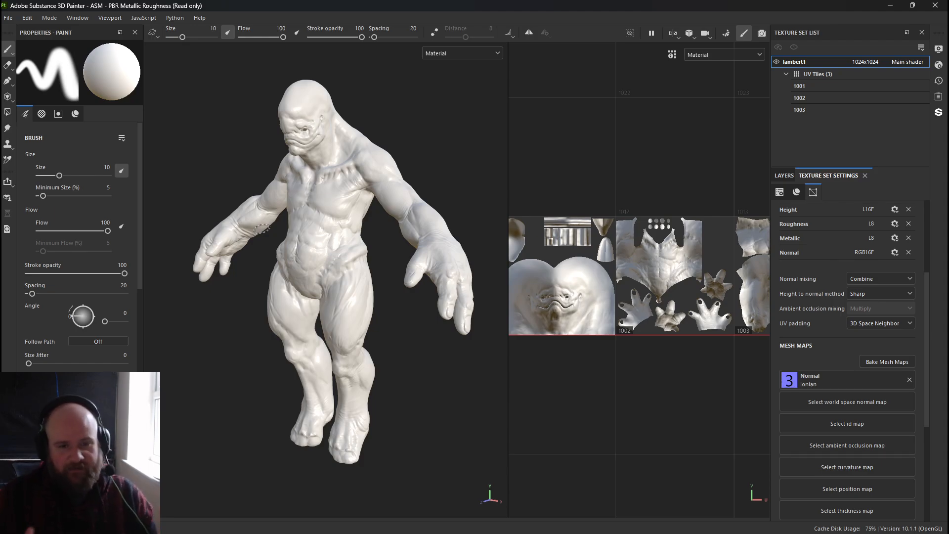
Select UV tile 1001 and review its available texture size options.
{"action": "key", "text": "alt+Tab"}
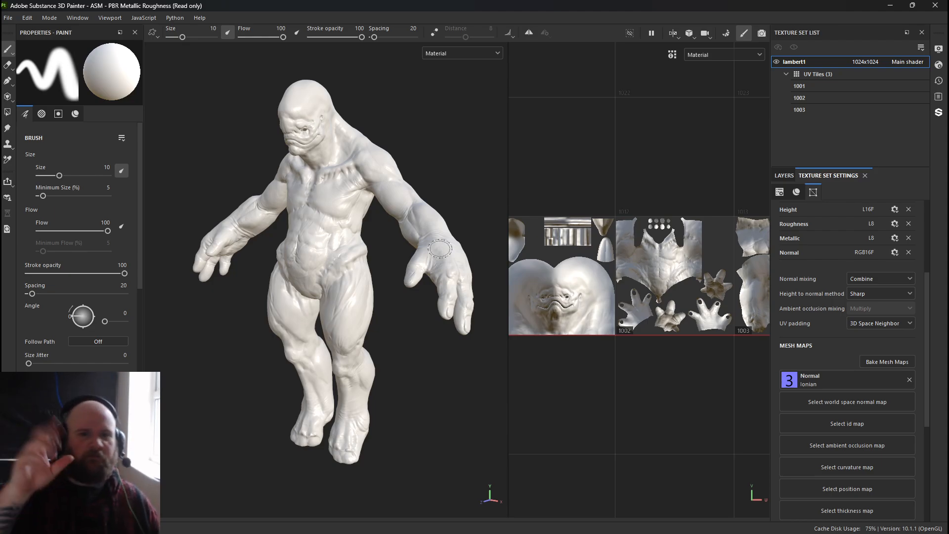
{"action": "mouse_move", "coordinate": [591, 326]}
{"action": "middle_mouse_down", "text": "alt"}
{"action": "mouse_move", "coordinate": [550, 316]}
{"action": "mouse_move", "coordinate": [523, 322]}
{"action": "mouse_move", "coordinate": [609, 319]}
{"action": "mouse_move", "coordinate": [511, 320]}
{"action": "mouse_move", "coordinate": [573, 322]}
{"action": "middle_mouse_up", "text": "alt"}
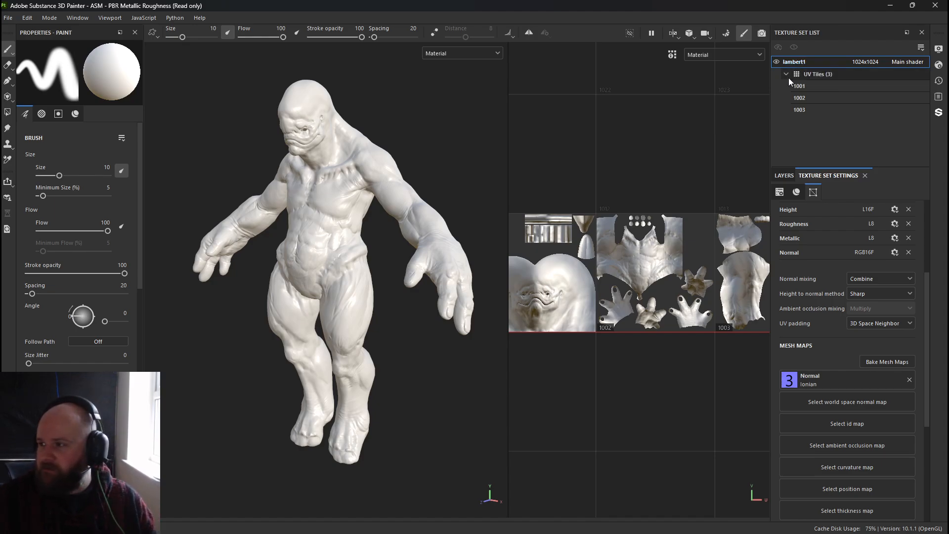
{"action": "left_click", "coordinate": [801, 98]}
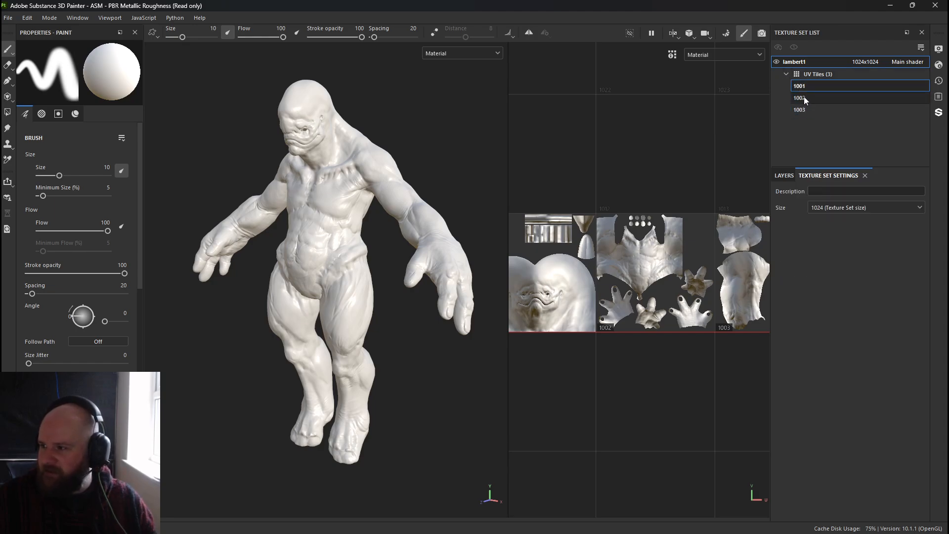
{"action": "left_click", "coordinate": [806, 87]}
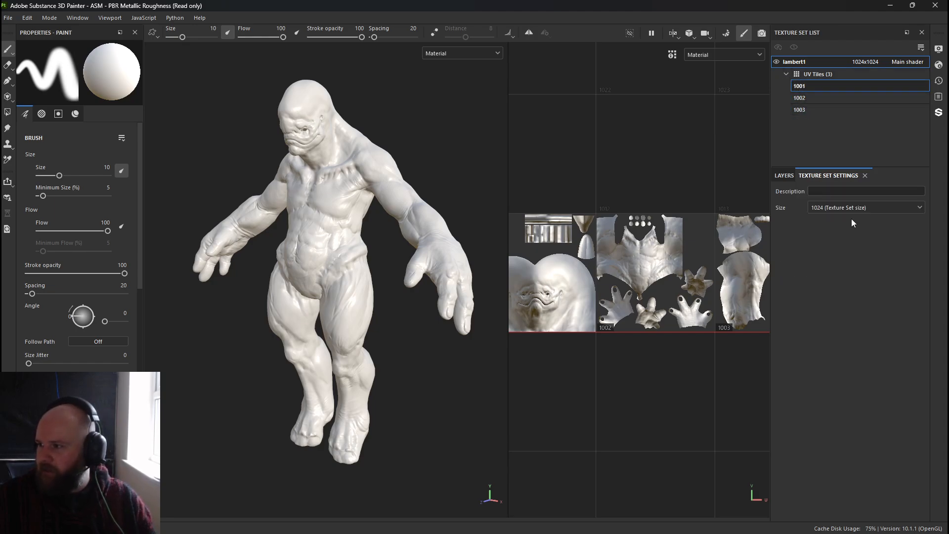
{"action": "left_click", "coordinate": [843, 207]}
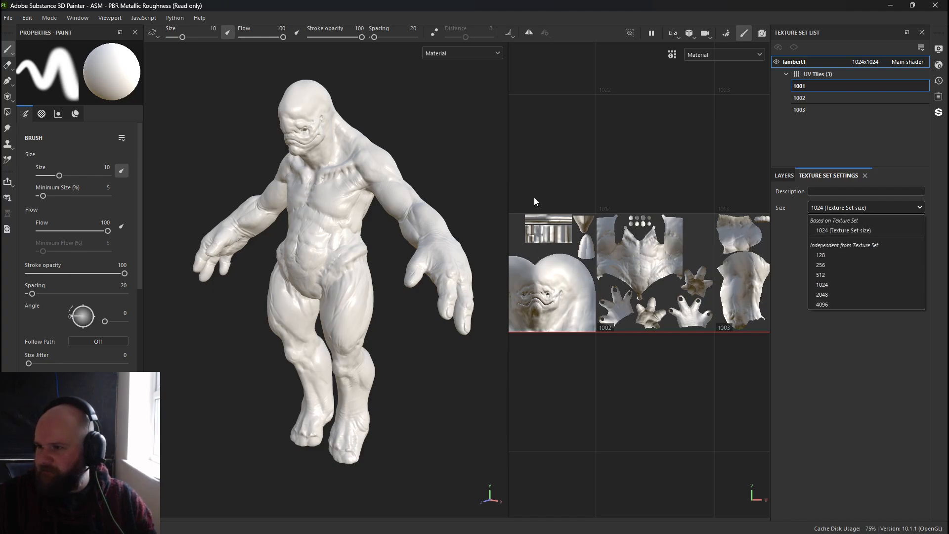
Set the texture size of UV tiles 1002 and 1003 to 2048.
{"action": "middle_click_drag", "start_coordinate": [286, 114], "coordinate": [283, 206], "text": "alt"}
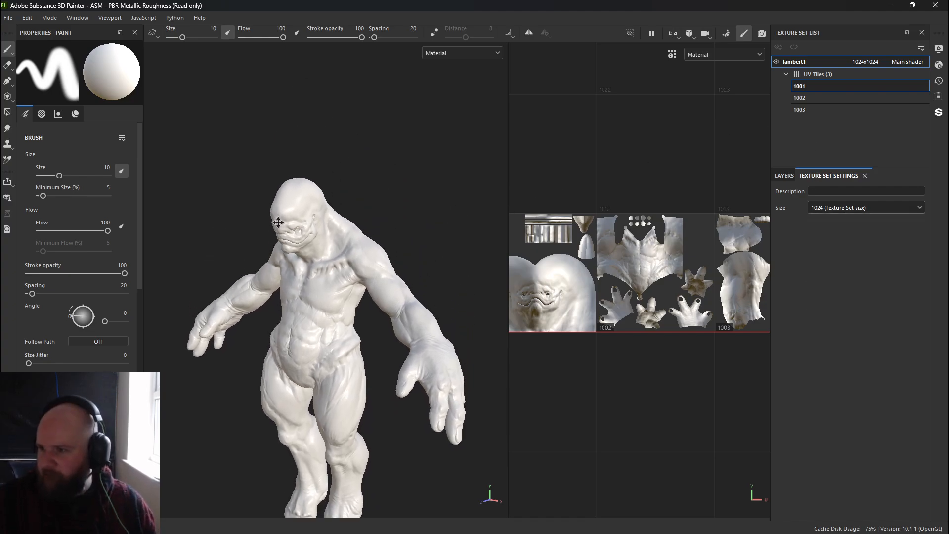
{"action": "right_click_drag", "start_coordinate": [282, 206], "coordinate": [519, 406], "text": "alt"}
{"action": "middle_click_drag", "start_coordinate": [393, 314], "coordinate": [339, 257], "text": "alt"}
{"action": "right_click_drag", "start_coordinate": [338, 257], "coordinate": [364, 306], "text": "alt"}
{"action": "mouse_move", "coordinate": [364, 305]}
{"action": "left_mouse_down", "text": "alt"}
{"action": "mouse_move", "coordinate": [328, 307]}
{"action": "mouse_move", "coordinate": [350, 278]}
{"action": "mouse_move", "coordinate": [364, 290]}
{"action": "left_mouse_up", "text": "alt"}
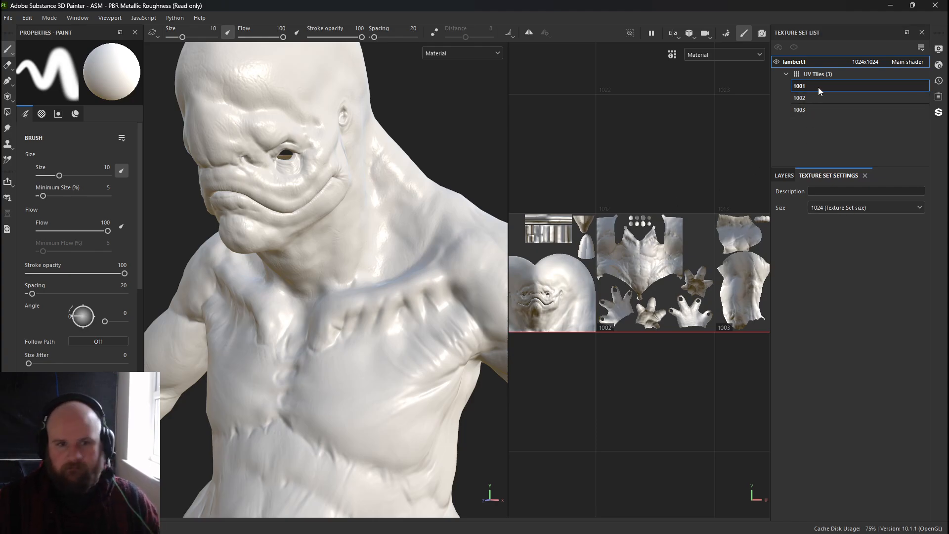
{"action": "left_click", "coordinate": [830, 98]}
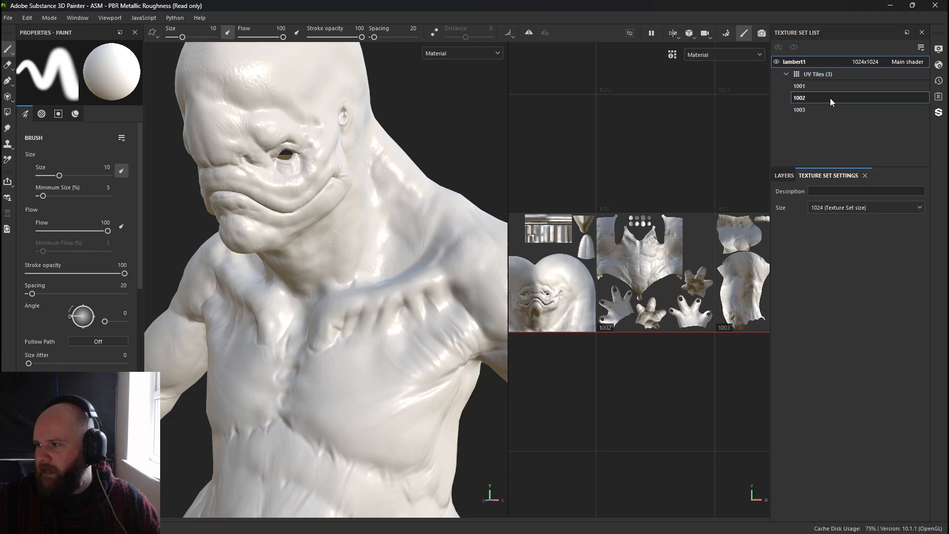
{"action": "left_click", "coordinate": [835, 207]}
{"action": "left_click", "coordinate": [841, 291]}
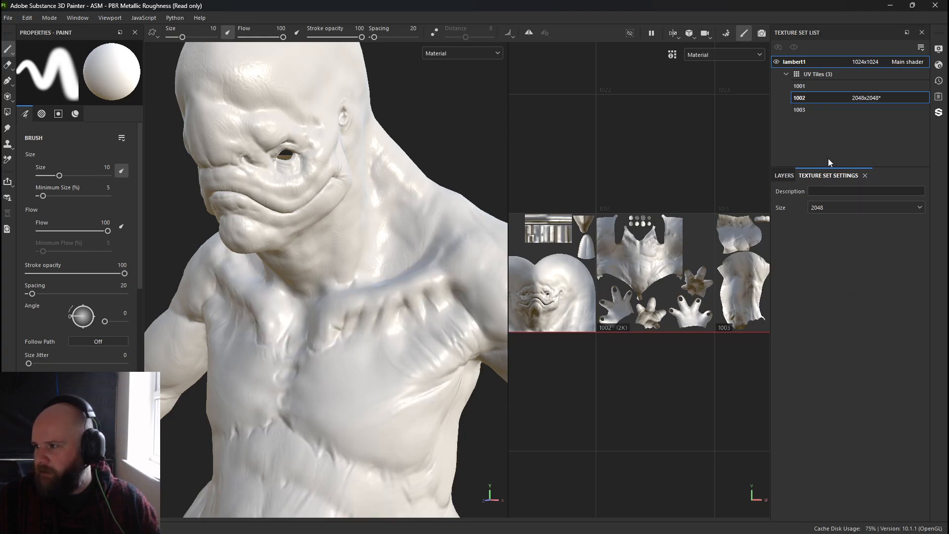
{"action": "left_click", "coordinate": [829, 109]}
{"action": "left_click", "coordinate": [860, 208]}
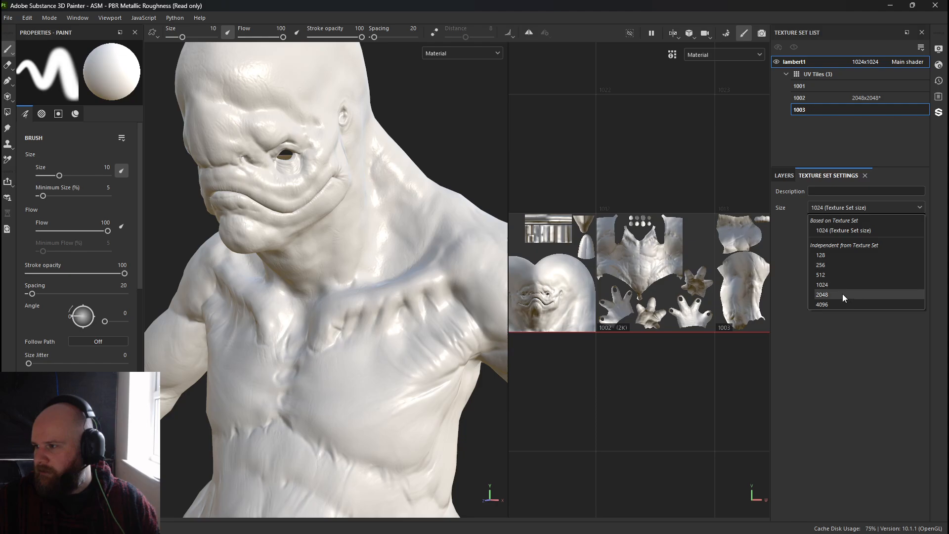
{"action": "left_click", "coordinate": [843, 296]}
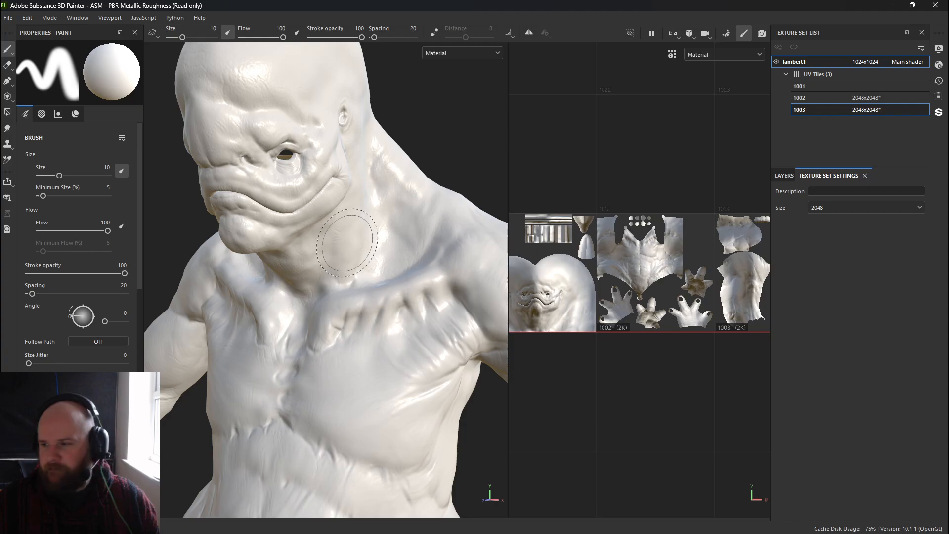
Set UV tile 1003's texture size back to 1024.
{"action": "scroll", "coordinate": [347, 242], "scroll_direction": "up", "scroll_amount": 10}
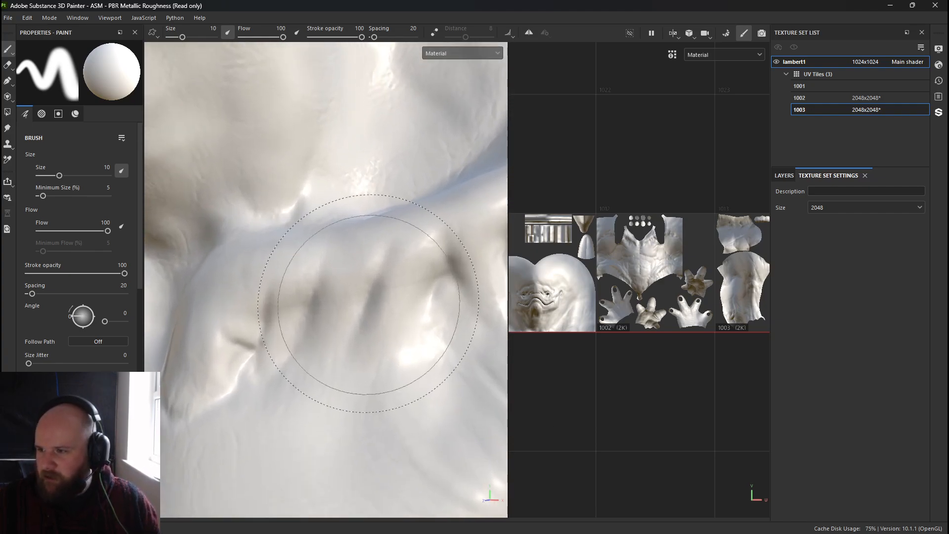
{"action": "scroll", "coordinate": [369, 303], "scroll_direction": "down", "scroll_amount": 8}
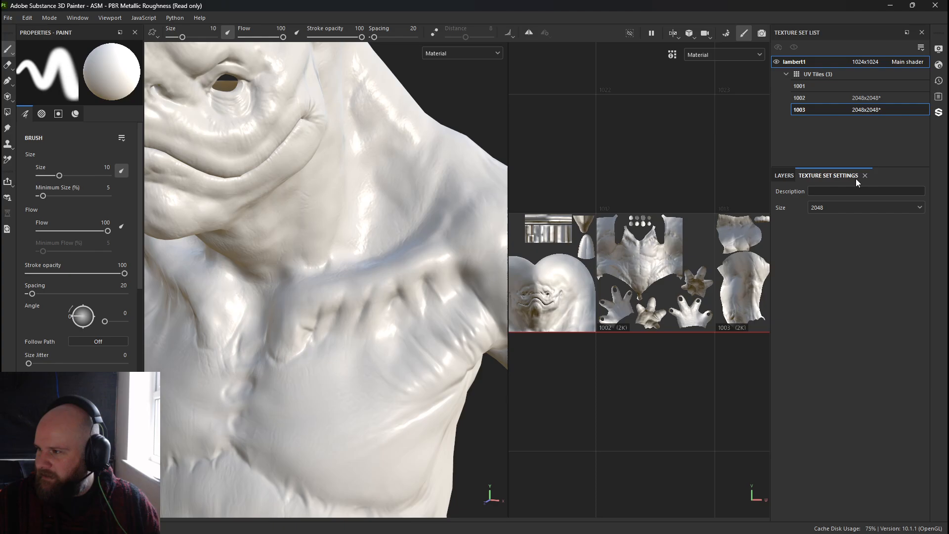
{"action": "left_click", "coordinate": [853, 210]}
{"action": "left_click", "coordinate": [831, 286]}
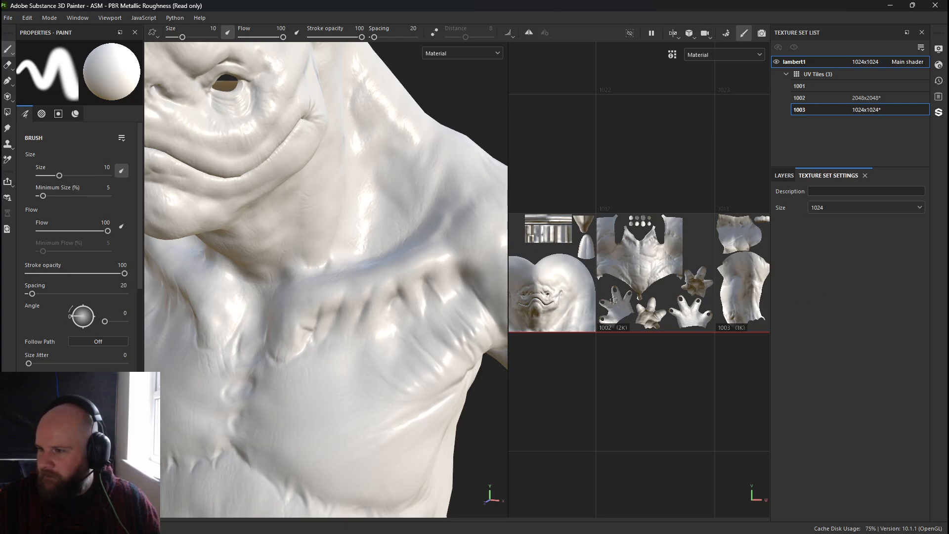
Override UV tile 1002's resolution to 1024x1024, then to 128x128.
{"action": "left_click", "coordinate": [866, 98]}
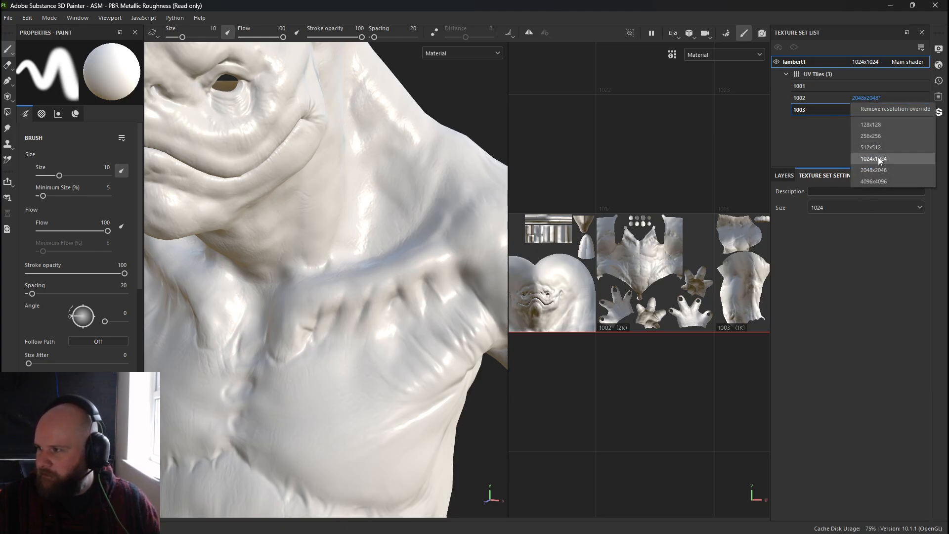
{"action": "left_click", "coordinate": [877, 156]}
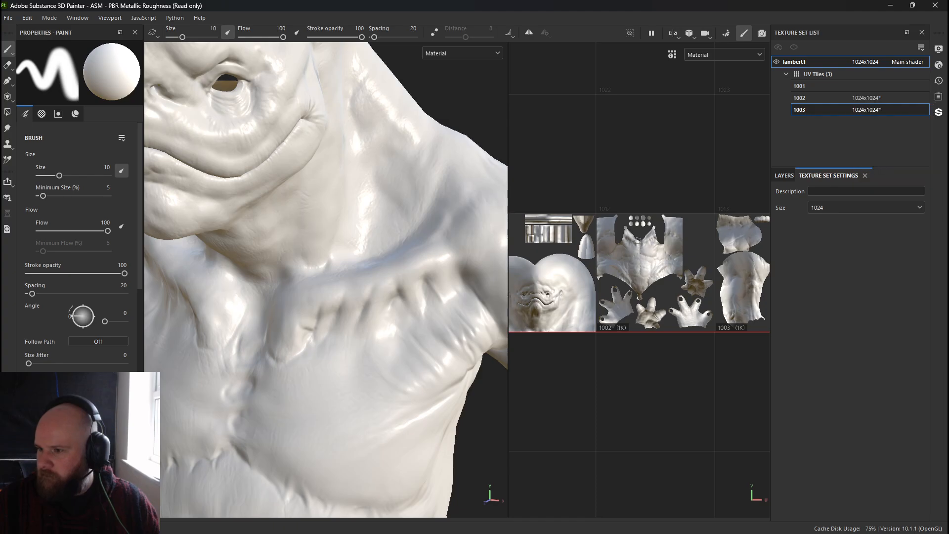
{"action": "left_click", "coordinate": [876, 101]}
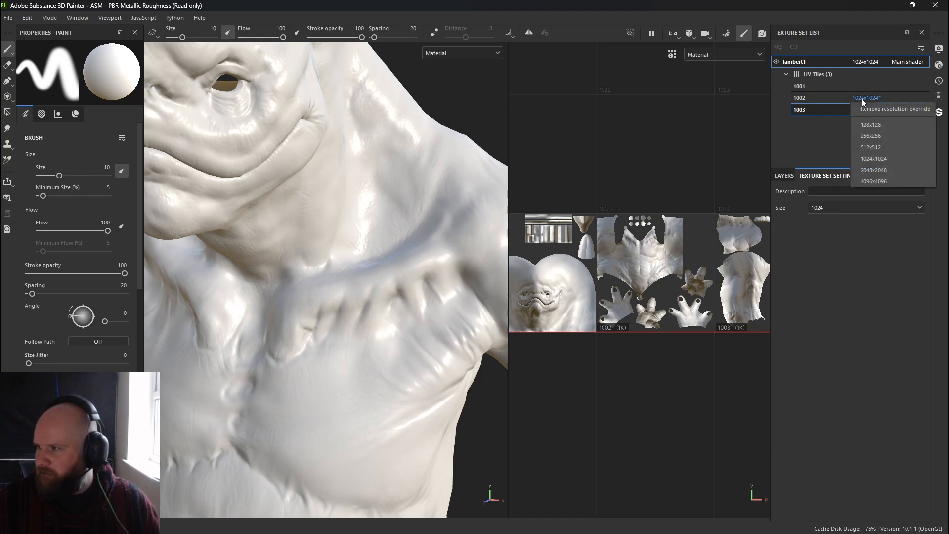
{"action": "left_click", "coordinate": [876, 127]}
{"action": "scroll", "coordinate": [195, 163], "scroll_direction": "down", "scroll_amount": 5}
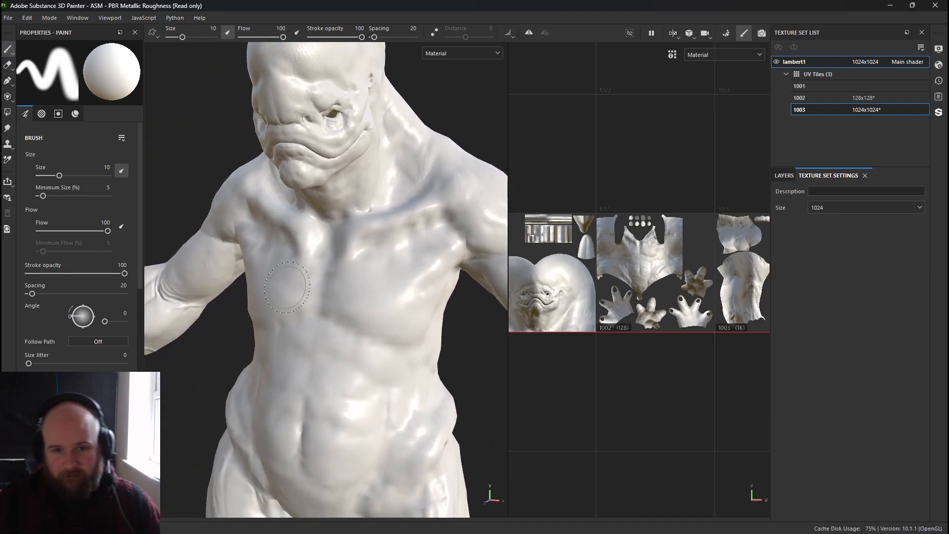
{"action": "left_click_drag", "start_coordinate": [287, 286], "coordinate": [273, 265], "text": "alt"}
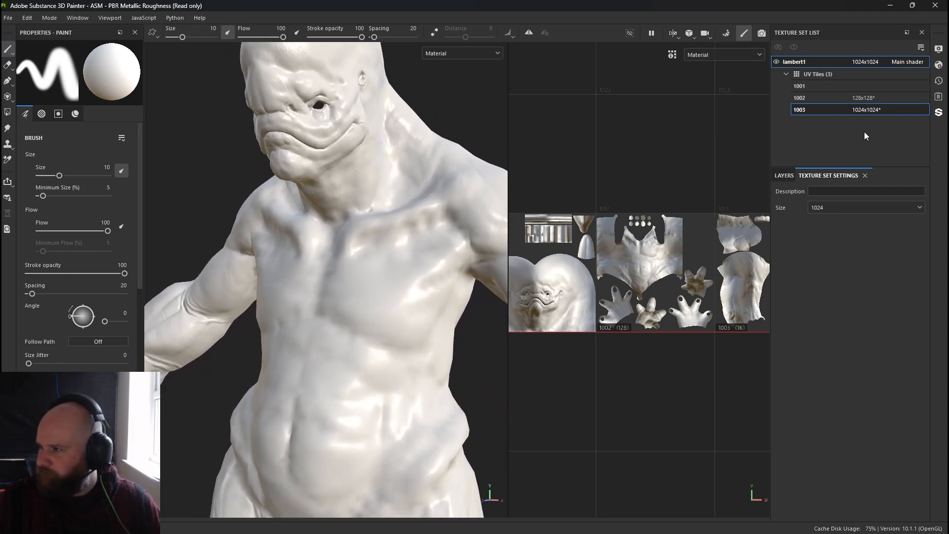
Set the resolution overrides of UV tiles 1002 and 1003 to 4096x4096.
{"action": "left_click", "coordinate": [882, 99]}
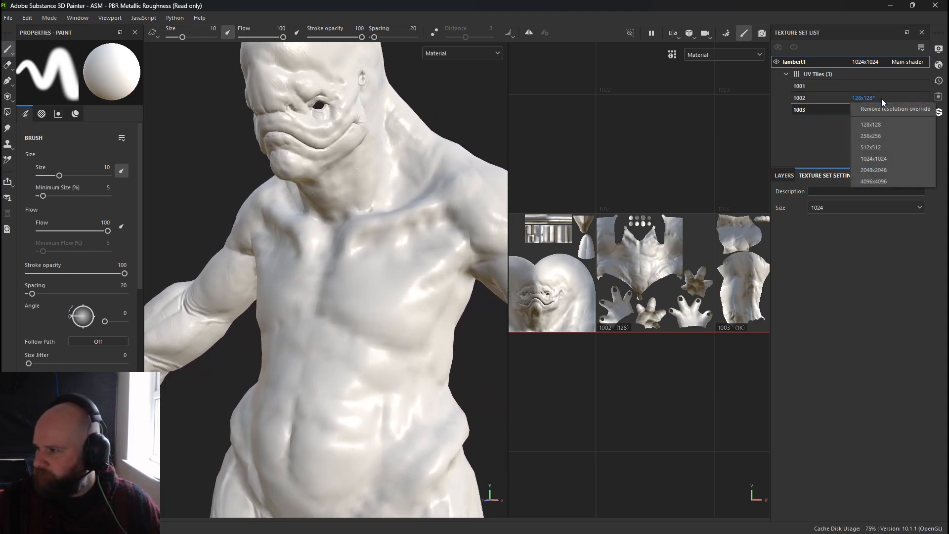
{"action": "left_click", "coordinate": [880, 168]}
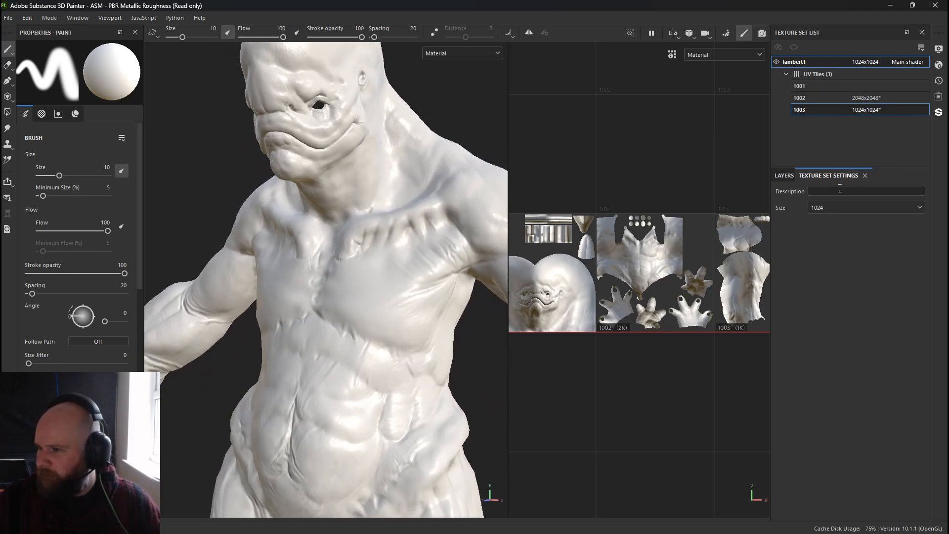
{"action": "left_click", "coordinate": [866, 110]}
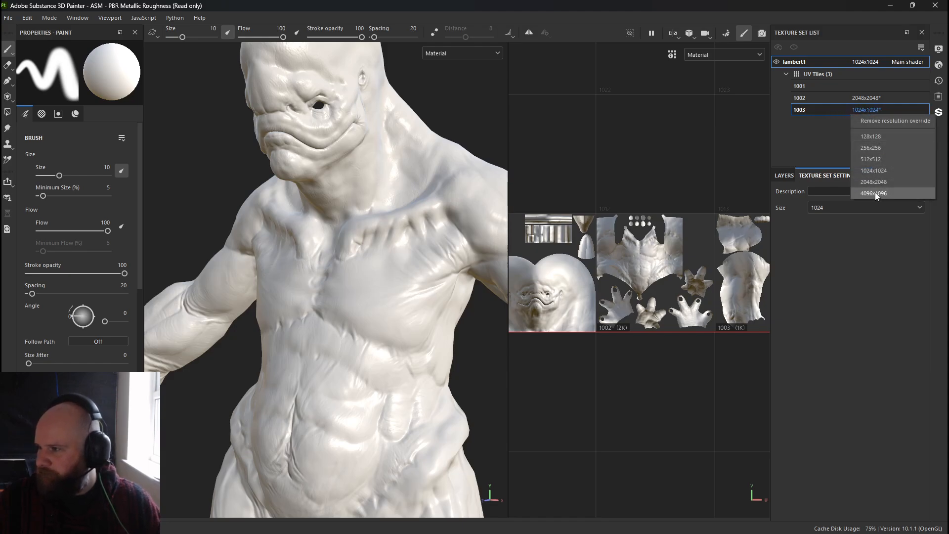
{"action": "left_click", "coordinate": [875, 192]}
{"action": "left_click", "coordinate": [868, 98]}
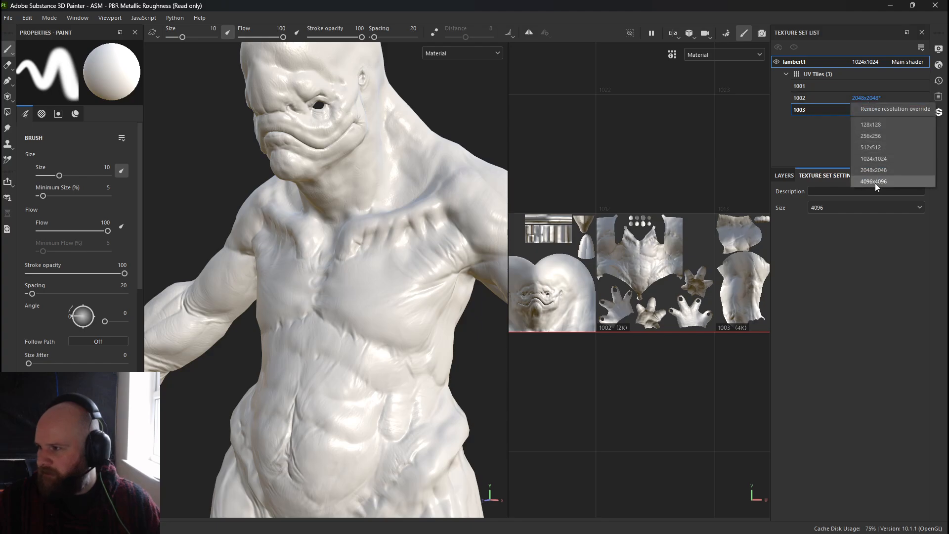
{"action": "left_click", "coordinate": [875, 182]}
Set UV tile 1001's resolution override to 2048x2048.
{"action": "left_click", "coordinate": [868, 86]}
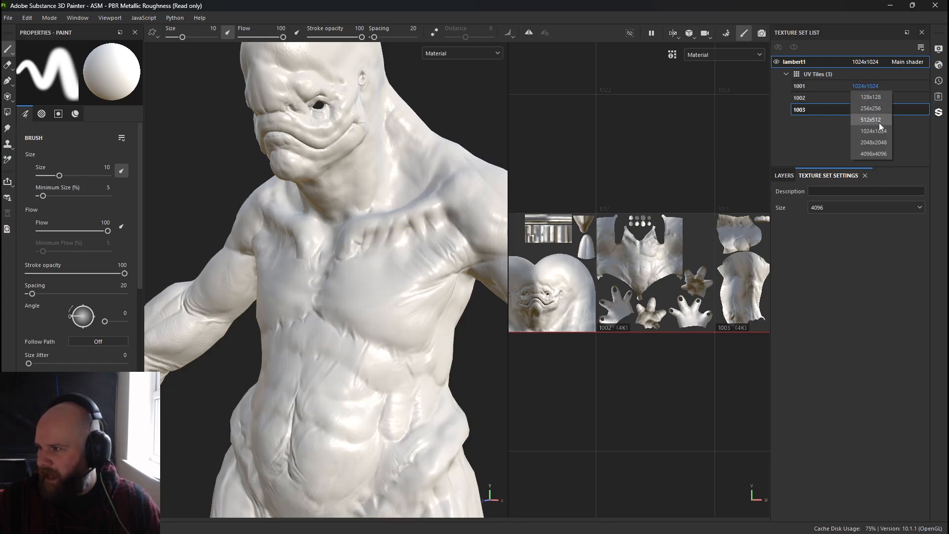
{"action": "left_click", "coordinate": [872, 142]}
Inspect the normal detail on the neck and face up close at the new resolutions.
{"action": "scroll", "coordinate": [346, 265], "scroll_direction": "up", "scroll_amount": 5}
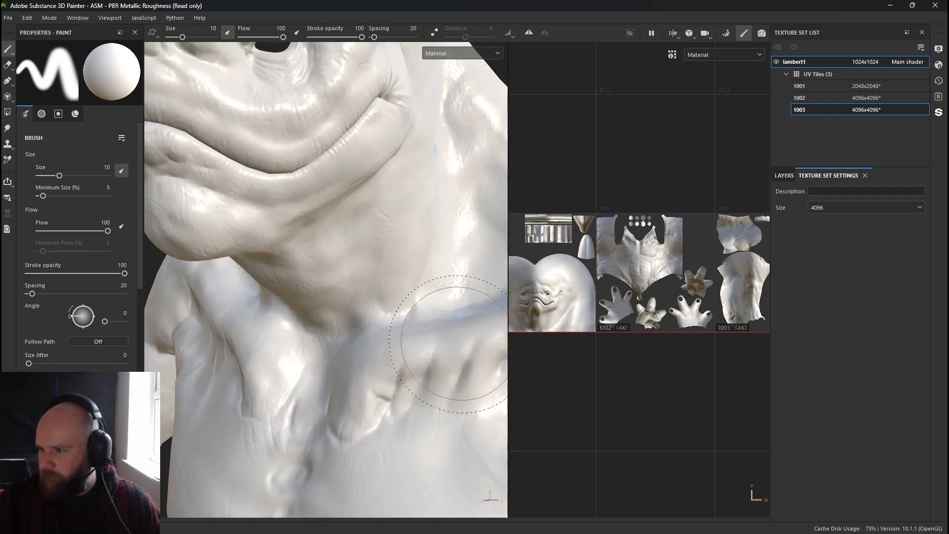
{"action": "middle_click_drag", "start_coordinate": [346, 266], "coordinate": [323, 218], "text": "alt"}
{"action": "right_click_drag", "start_coordinate": [323, 217], "coordinate": [532, 377], "text": "alt"}
{"action": "mouse_move", "coordinate": [307, 368]}
{"action": "left_mouse_down", "text": "alt"}
{"action": "mouse_move", "coordinate": [439, 341]}
{"action": "mouse_move", "coordinate": [375, 354]}
{"action": "left_mouse_up", "text": "alt"}
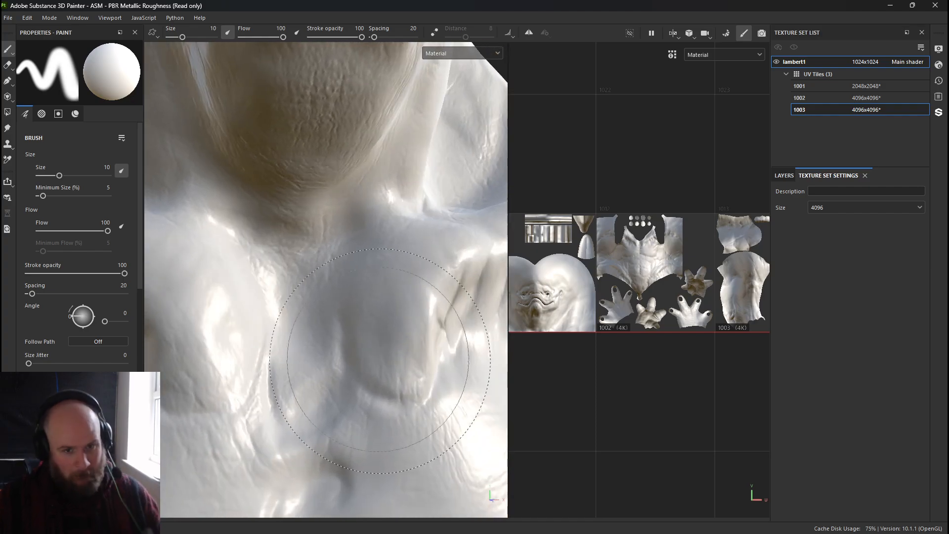
{"action": "scroll", "coordinate": [347, 368], "scroll_direction": "down", "scroll_amount": 3}
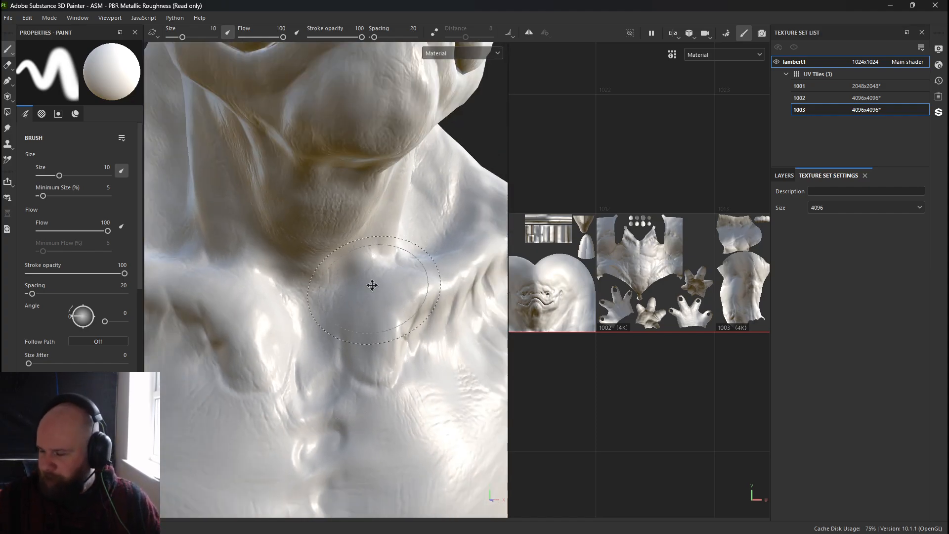
{"action": "middle_click_drag", "start_coordinate": [372, 286], "coordinate": [375, 271], "text": "alt"}
{"action": "right_click_drag", "start_coordinate": [375, 270], "coordinate": [281, 226], "text": "alt"}
{"action": "middle_click_drag", "start_coordinate": [326, 277], "coordinate": [358, 216], "text": "alt"}
{"action": "left_click_drag", "start_coordinate": [357, 216], "coordinate": [302, 222], "text": "alt"}
{"action": "middle_click_drag", "start_coordinate": [301, 222], "coordinate": [217, 193], "text": "alt"}
{"action": "mouse_move", "coordinate": [217, 193]}
{"action": "right_mouse_down", "text": "alt"}
{"action": "mouse_move", "coordinate": [245, 218]}
{"action": "mouse_move", "coordinate": [218, 195]}
{"action": "right_mouse_up", "text": "alt"}
{"action": "middle_click_drag", "start_coordinate": [237, 198], "coordinate": [343, 240], "text": "alt"}
{"action": "right_click_drag", "start_coordinate": [343, 239], "coordinate": [361, 250], "text": "alt"}
{"action": "middle_click_drag", "start_coordinate": [346, 237], "coordinate": [396, 346], "text": "alt"}
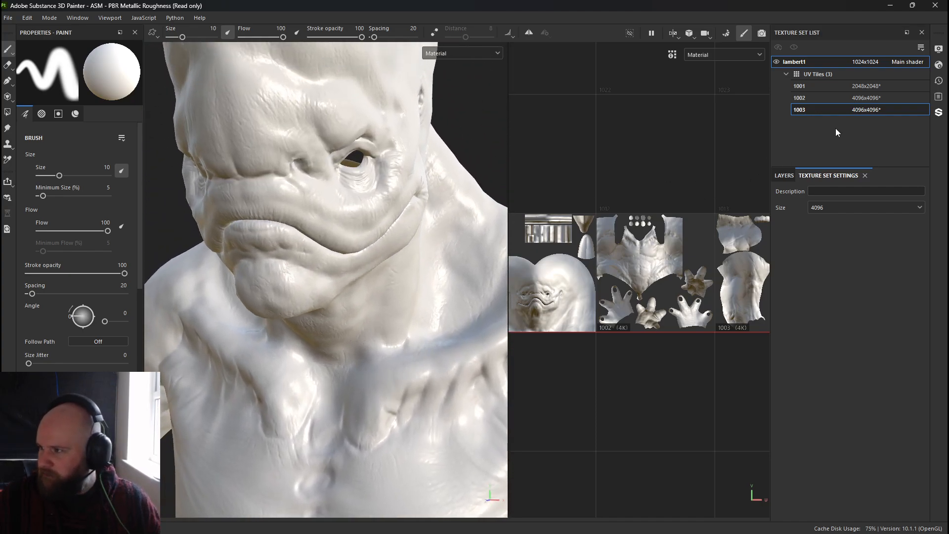
Set UV tile 1001's resolution override to 4096x4096.
{"action": "left_click", "coordinate": [875, 87]}
{"action": "left_click", "coordinate": [869, 172]}
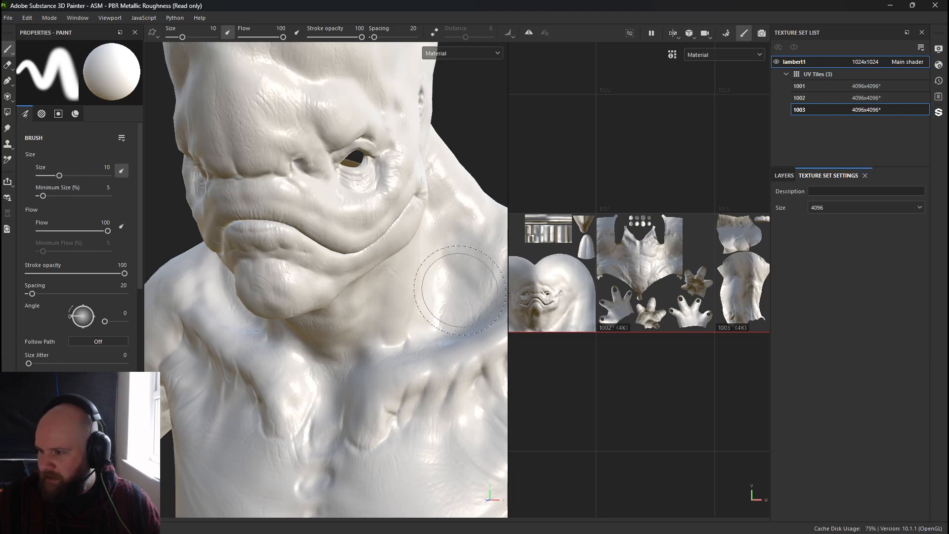
Inspect the normal detail on the head and shoulders up close at full resolution.
{"action": "right_click_drag", "start_coordinate": [459, 290], "coordinate": [429, 276], "text": "alt"}
{"action": "middle_click_drag", "start_coordinate": [397, 343], "coordinate": [341, 257], "text": "alt"}
{"action": "right_click_drag", "start_coordinate": [341, 257], "coordinate": [616, 387], "text": "alt"}
{"action": "left_click_drag", "start_coordinate": [341, 343], "coordinate": [221, 405], "text": "alt"}
{"action": "middle_click_drag", "start_coordinate": [311, 178], "coordinate": [358, 318], "text": "alt"}
{"action": "left_click_drag", "start_coordinate": [358, 318], "coordinate": [315, 265], "text": "alt"}
{"action": "middle_click_drag", "start_coordinate": [316, 265], "coordinate": [229, 386], "text": "alt"}
{"action": "left_click_drag", "start_coordinate": [229, 385], "coordinate": [470, 369], "text": "alt"}
Shrink the brush size to about 1.76.
{"action": "middle_click_drag", "start_coordinate": [390, 277], "coordinate": [396, 191], "text": "alt"}
{"action": "mouse_move", "coordinate": [396, 191]}
{"action": "left_mouse_down", "text": "alt"}
{"action": "mouse_move", "coordinate": [334, 128]}
{"action": "mouse_move", "coordinate": [364, 127]}
{"action": "mouse_move", "coordinate": [345, 127]}
{"action": "mouse_move", "coordinate": [326, 159]}
{"action": "mouse_move", "coordinate": [377, 163]}
{"action": "mouse_move", "coordinate": [390, 214]}
{"action": "mouse_move", "coordinate": [468, 318]}
{"action": "mouse_move", "coordinate": [389, 259]}
{"action": "left_mouse_up", "text": "alt"}
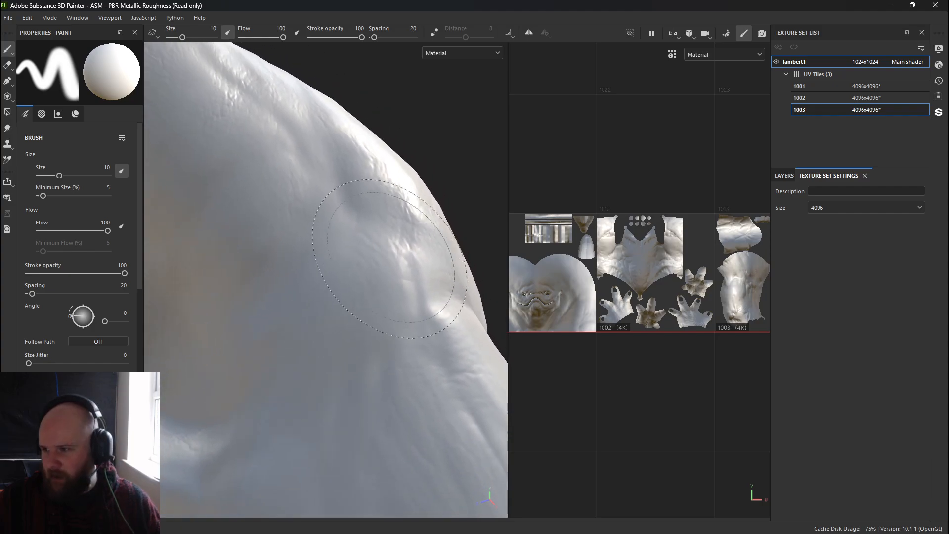
{"action": "right_click_drag", "start_coordinate": [414, 207], "coordinate": [374, 207], "text": "ctrl"}
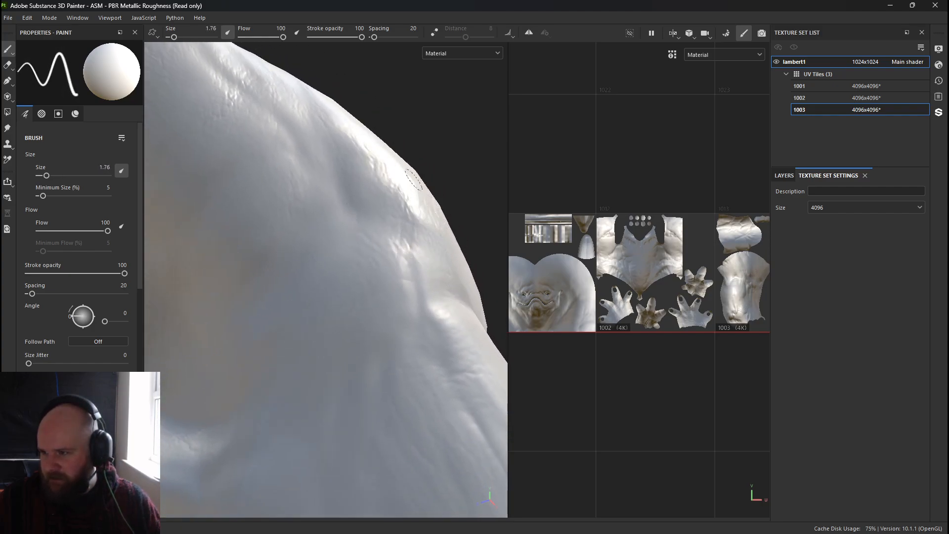
Paint a test stroke across the shoulder and undo it.
{"action": "mouse_move", "coordinate": [414, 180]}
{"action": "left_mouse_down"}
{"action": "mouse_move", "coordinate": [387, 272]}
{"action": "mouse_move", "coordinate": [334, 337]}
{"action": "left_mouse_up"}
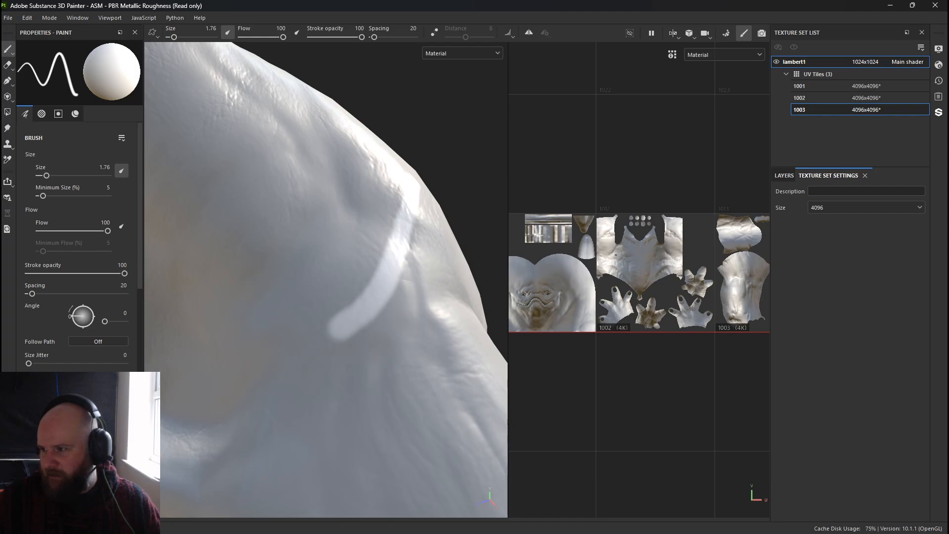
{"action": "key", "text": "ctrl+z"}
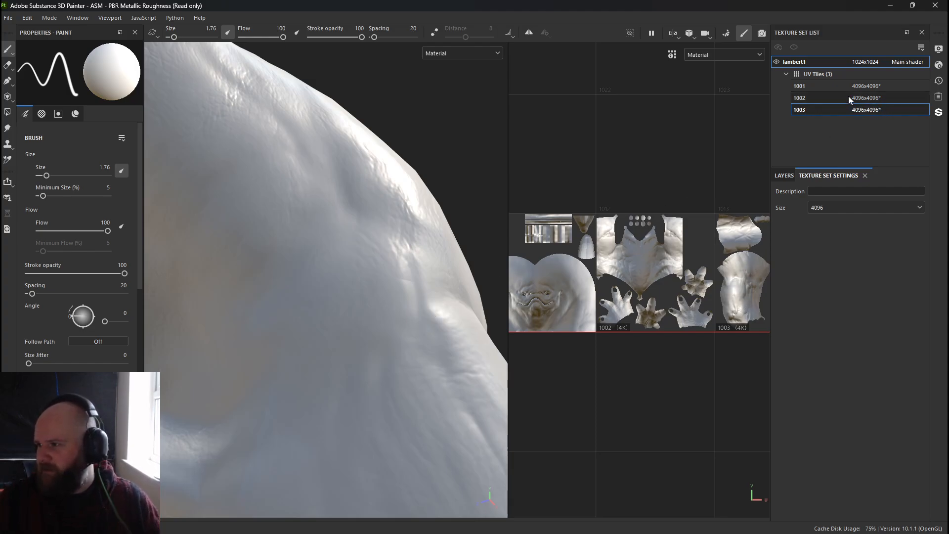
Set UV tile 1001's resolution override to 2048x2048.
{"action": "left_click", "coordinate": [864, 85]}
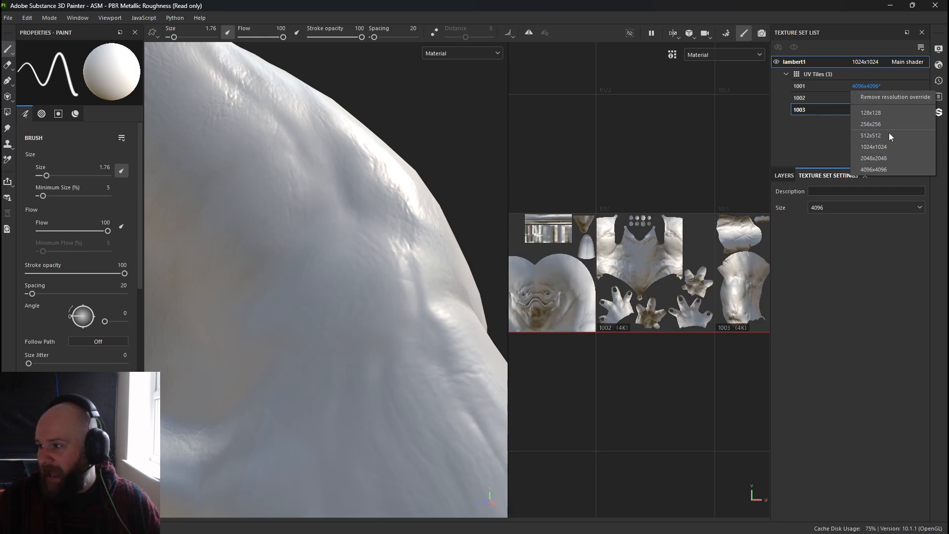
{"action": "left_click", "coordinate": [883, 159]}
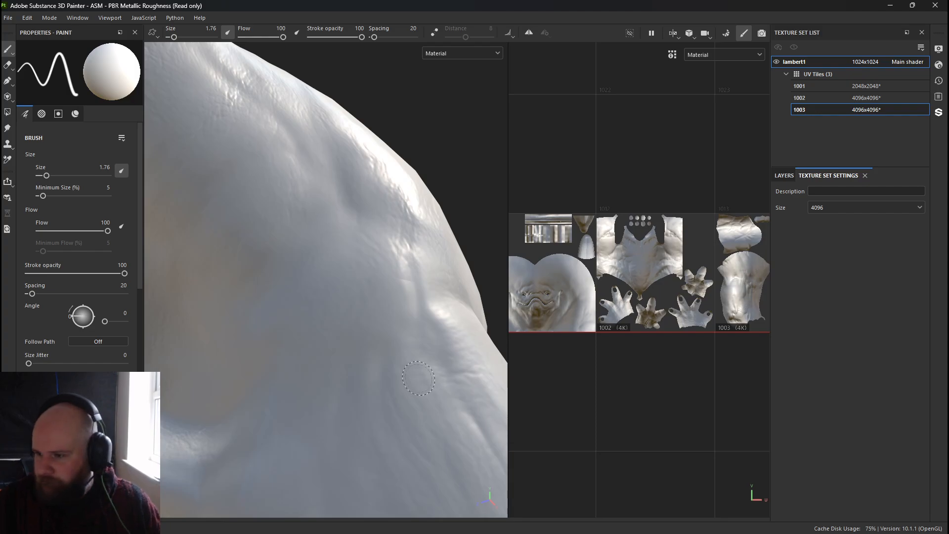
Start a new project from Export.fbx with the UV Tile workflow disabled, discarding the current project's changes.
{"action": "mouse_move", "coordinate": [419, 378]}
{"action": "left_mouse_down", "text": "alt"}
{"action": "mouse_move", "coordinate": [346, 178]}
{"action": "mouse_move", "coordinate": [354, 260]}
{"action": "mouse_move", "coordinate": [388, 258]}
{"action": "mouse_move", "coordinate": [368, 295]}
{"action": "left_mouse_up", "text": "alt"}
{"action": "right_click_drag", "start_coordinate": [375, 261], "coordinate": [328, 265], "text": "alt"}
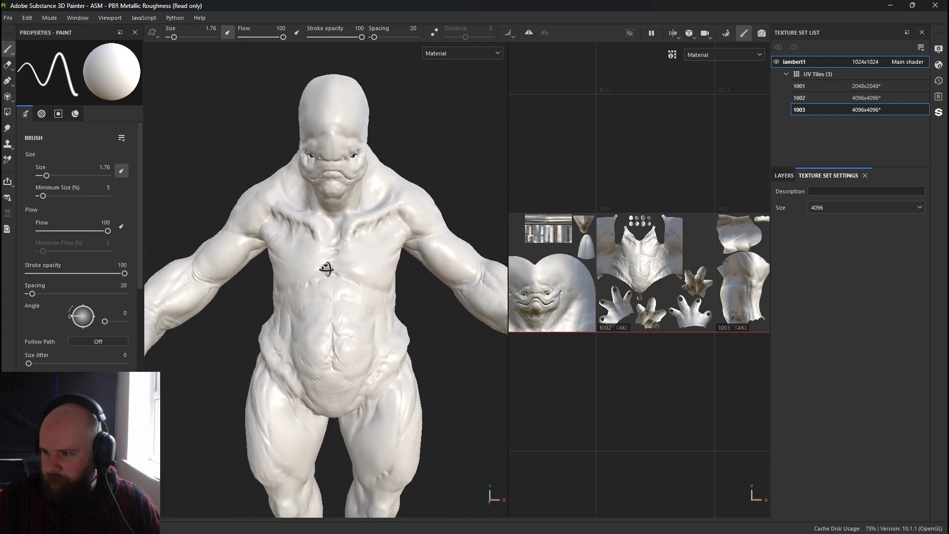
{"action": "left_click_drag", "start_coordinate": [329, 265], "coordinate": [298, 248], "text": "alt"}
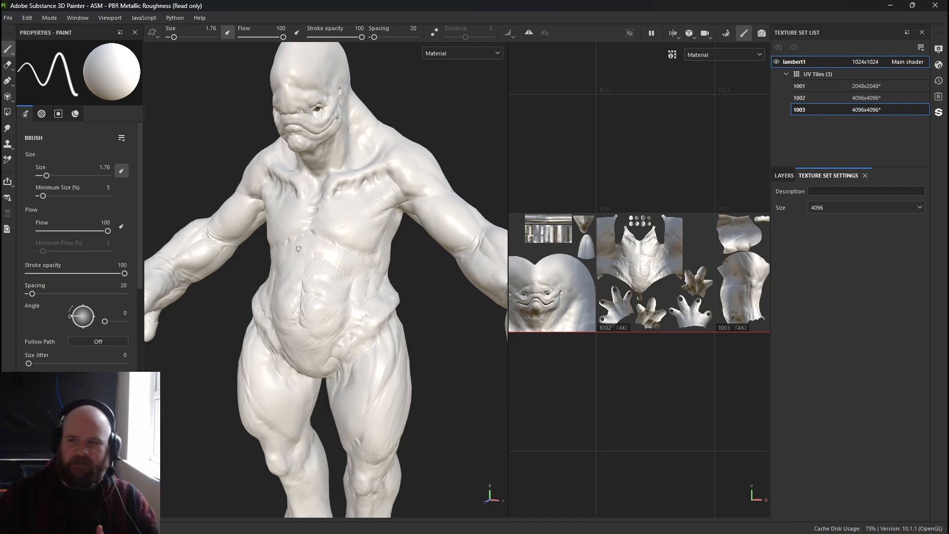
{"action": "left_click", "coordinate": [8, 18]}
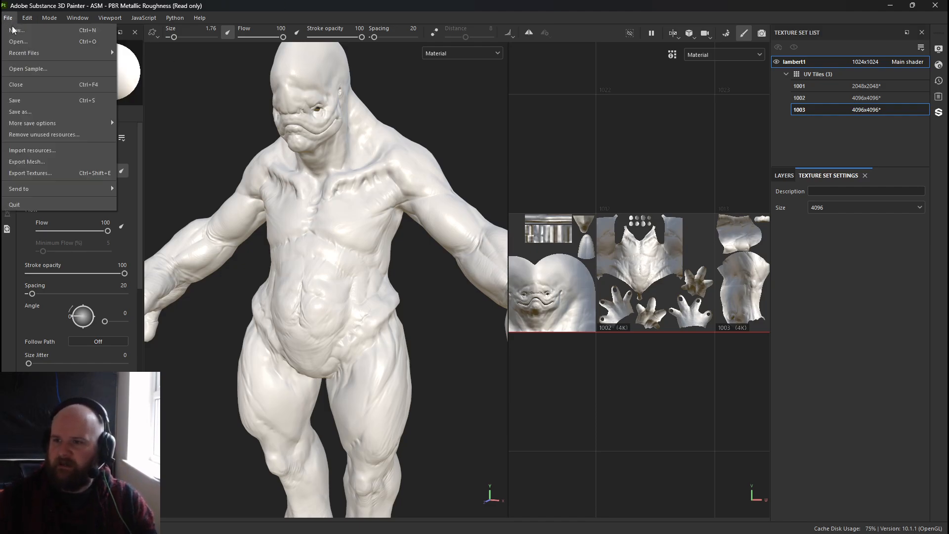
{"action": "left_click", "coordinate": [30, 28]}
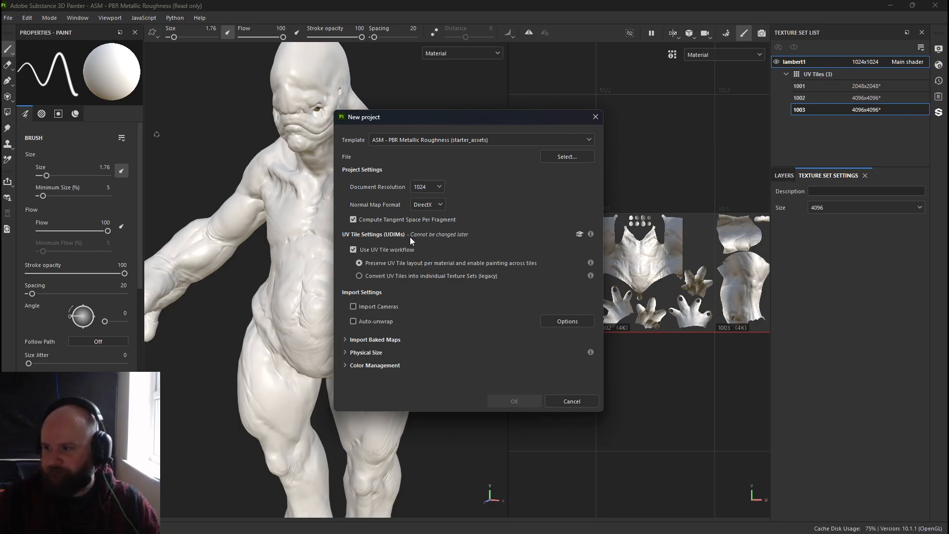
{"action": "left_click", "coordinate": [396, 249]}
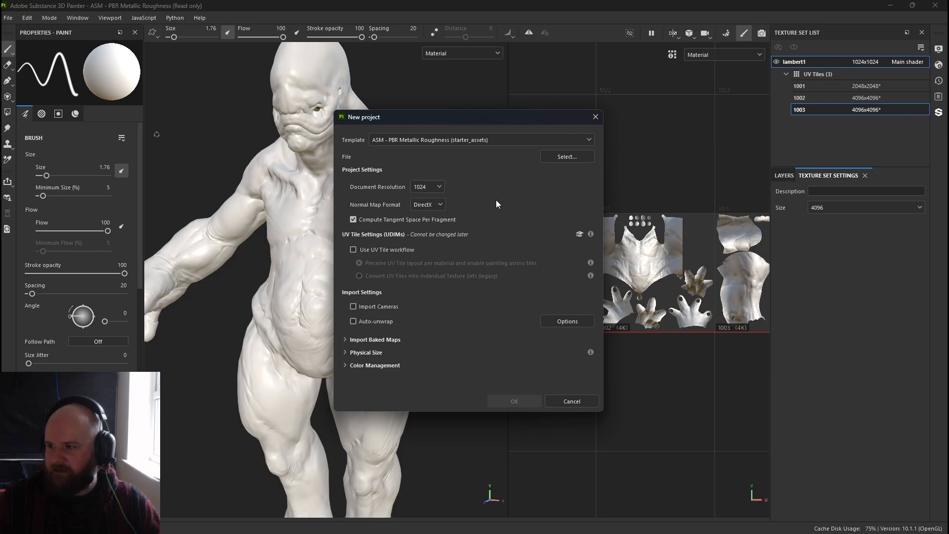
{"action": "left_click", "coordinate": [567, 156]}
{"action": "double_click", "coordinate": [450, 188]}
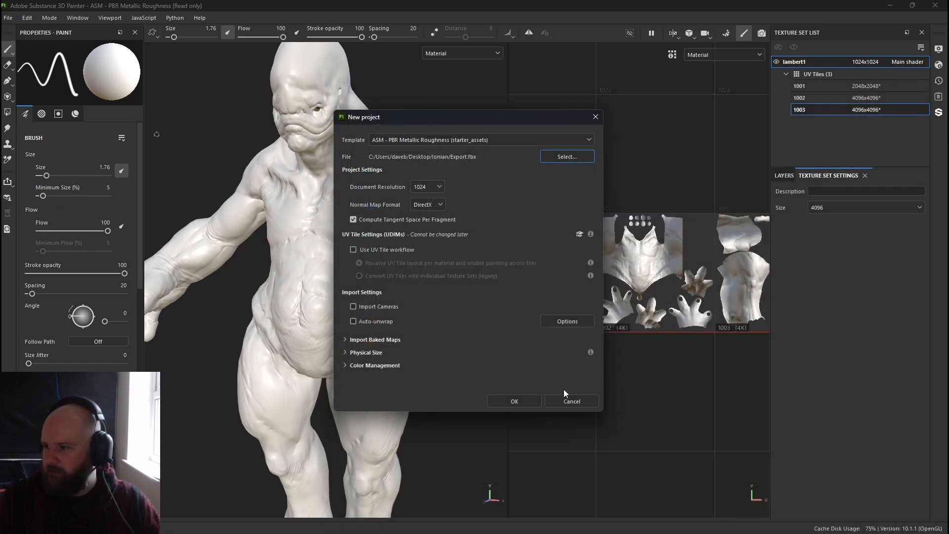
{"action": "left_click", "coordinate": [524, 399]}
{"action": "left_click", "coordinate": [449, 282]}
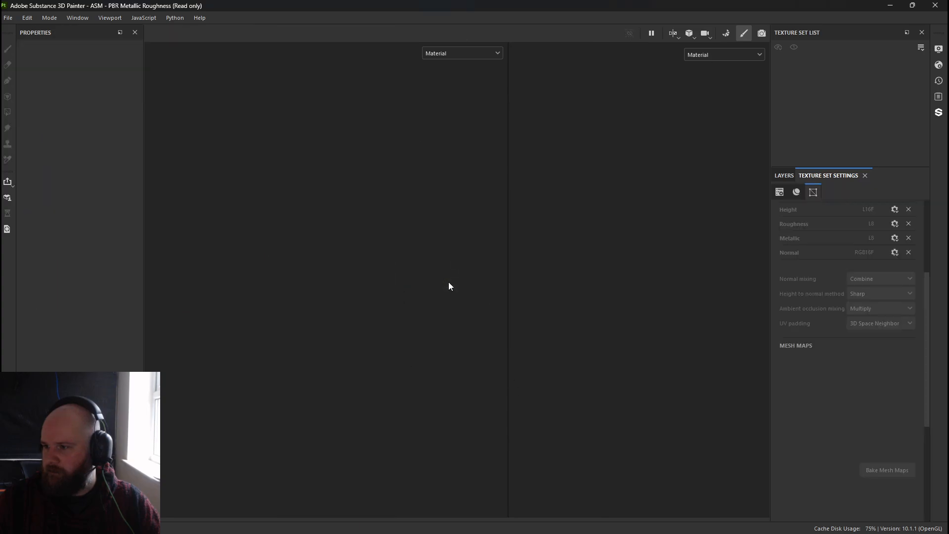
{"action": "scroll", "coordinate": [565, 295], "scroll_direction": "down", "scroll_amount": 1}
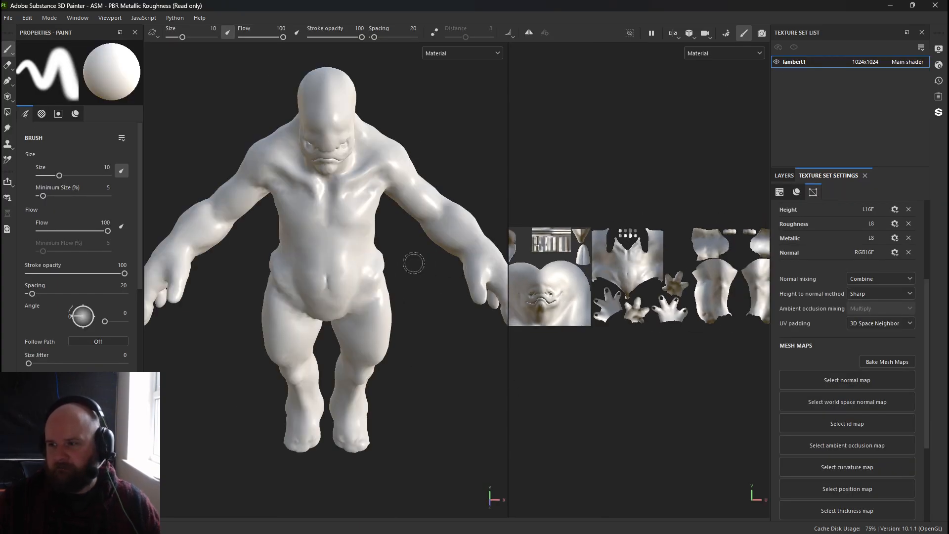
Inspect the model's surface and the UV layout of the project without UV tiles.
{"action": "middle_click_drag", "start_coordinate": [414, 263], "coordinate": [484, 278], "text": "alt"}
{"action": "mouse_move", "coordinate": [531, 273]}
{"action": "left_mouse_down", "text": "alt"}
{"action": "mouse_move", "coordinate": [570, 273]}
{"action": "mouse_move", "coordinate": [532, 273]}
{"action": "mouse_move", "coordinate": [546, 274]}
{"action": "mouse_move", "coordinate": [541, 281]}
{"action": "left_mouse_up", "text": "alt"}
{"action": "left_click_drag", "start_coordinate": [396, 270], "coordinate": [319, 241], "text": "alt"}
{"action": "mouse_move", "coordinate": [410, 190]}
{"action": "left_mouse_down"}
{"action": "mouse_move", "coordinate": [430, 189]}
{"action": "mouse_move", "coordinate": [426, 123]}
{"action": "mouse_move", "coordinate": [431, 129]}
{"action": "left_mouse_up"}
{"action": "middle_click_drag", "start_coordinate": [469, 173], "coordinate": [413, 179], "text": "alt"}
{"action": "right_click_drag", "start_coordinate": [413, 180], "coordinate": [486, 157], "text": "alt"}
{"action": "middle_click_drag", "start_coordinate": [608, 281], "coordinate": [536, 247], "text": "alt"}
{"action": "mouse_move", "coordinate": [536, 247]}
{"action": "right_mouse_down", "text": "alt"}
{"action": "mouse_move", "coordinate": [811, 286]}
{"action": "mouse_move", "coordinate": [756, 298]}
{"action": "mouse_move", "coordinate": [536, 246]}
{"action": "right_mouse_up", "text": "alt"}
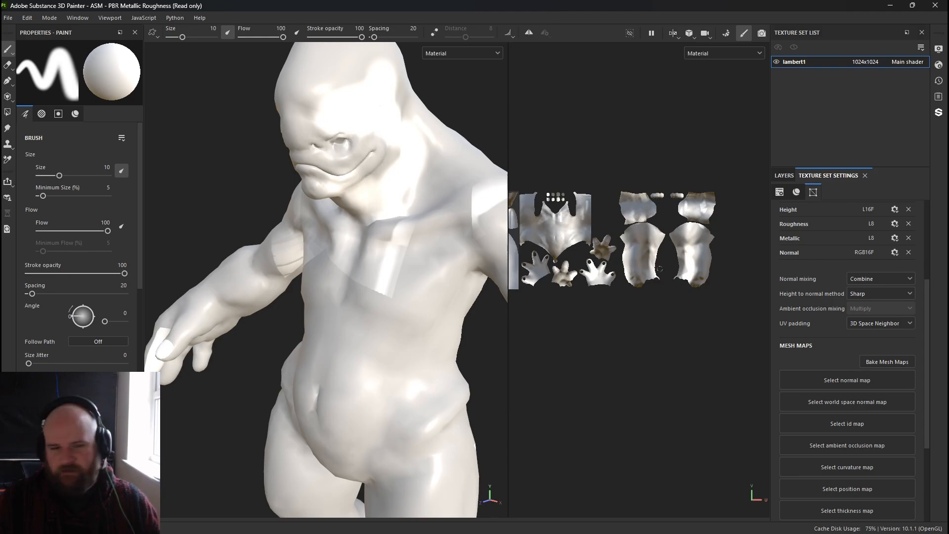
{"action": "middle_click_drag", "start_coordinate": [627, 248], "coordinate": [749, 245], "text": "alt"}
{"action": "mouse_move", "coordinate": [584, 246]}
{"action": "left_mouse_down"}
{"action": "mouse_move", "coordinate": [604, 248]}
{"action": "mouse_move", "coordinate": [554, 250]}
{"action": "mouse_move", "coordinate": [556, 234]}
{"action": "mouse_move", "coordinate": [615, 264]}
{"action": "left_mouse_up"}
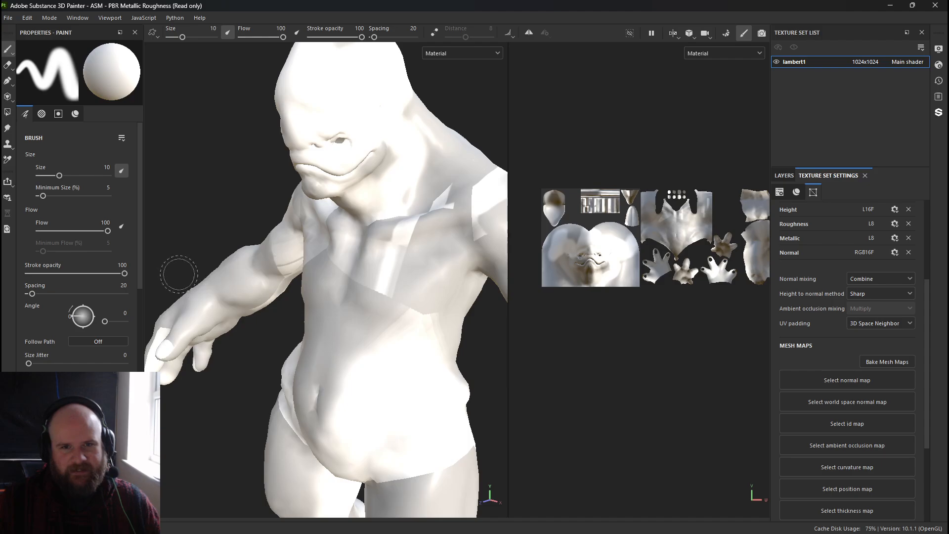
{"action": "middle_click_drag", "start_coordinate": [281, 284], "coordinate": [248, 174], "text": "alt"}
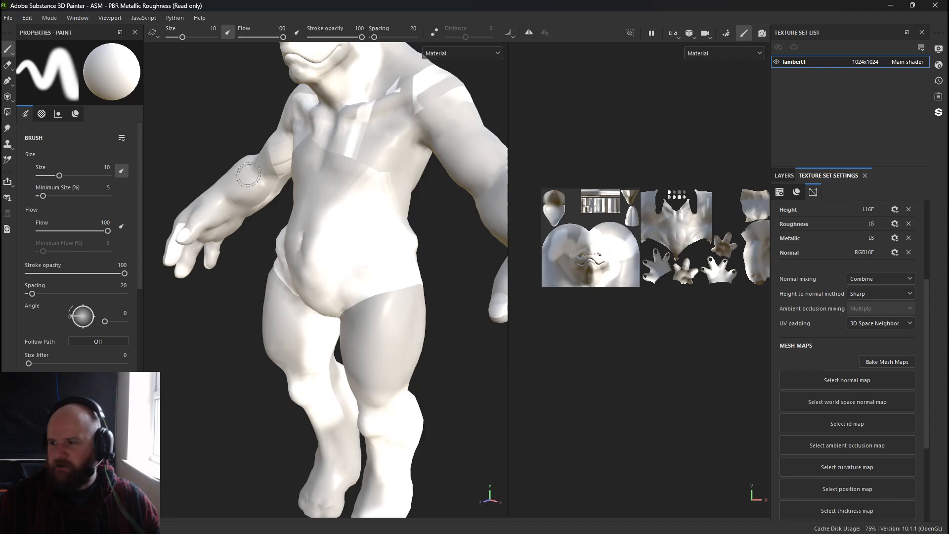
{"action": "right_click", "coordinate": [760, 350]}
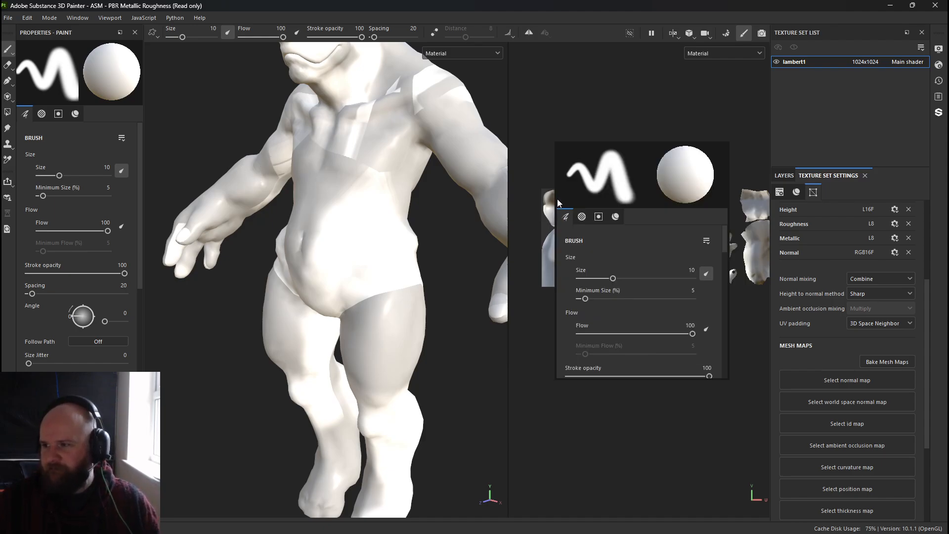
{"action": "scroll", "coordinate": [538, 215], "scroll_direction": "up", "scroll_amount": 4}
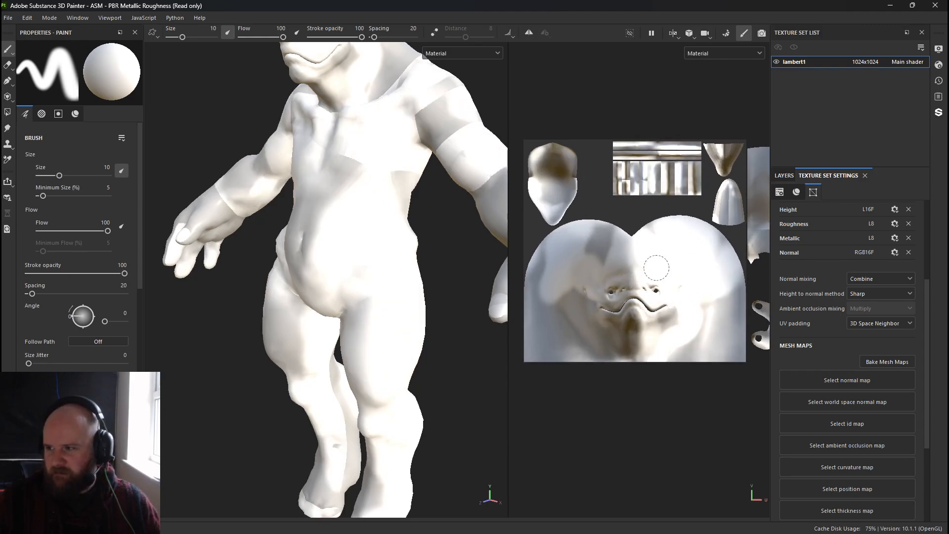
{"action": "middle_click_drag", "start_coordinate": [686, 286], "coordinate": [489, 273], "text": "alt"}
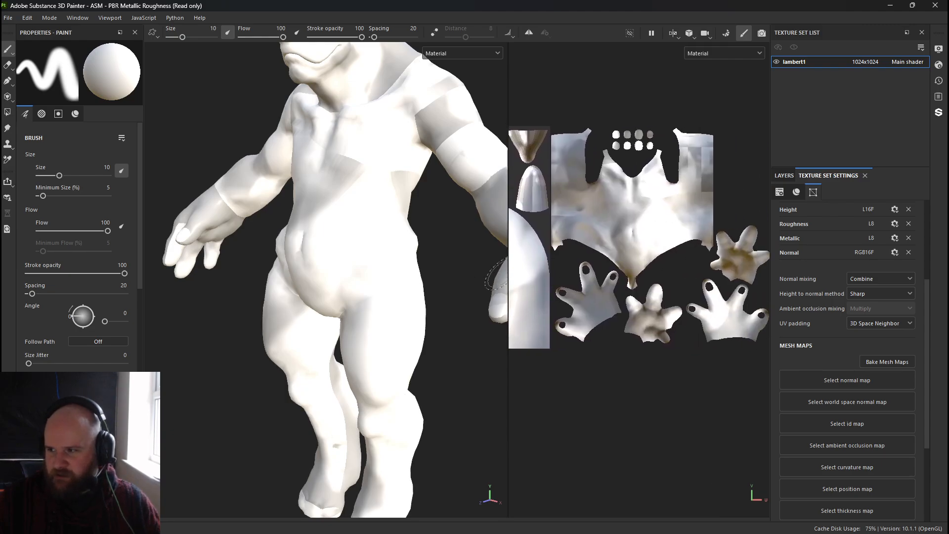
{"action": "middle_click_drag", "start_coordinate": [653, 272], "coordinate": [397, 266], "text": "alt"}
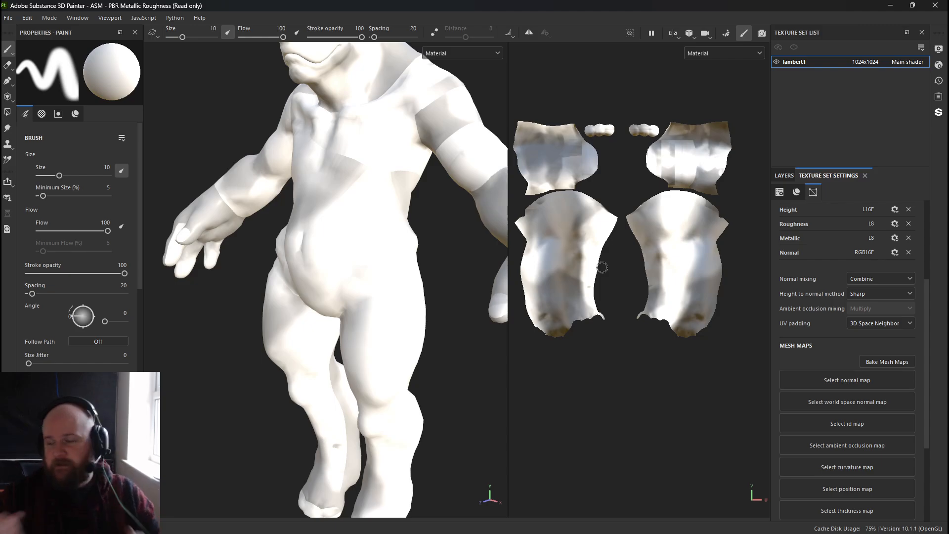
{"action": "middle_click_drag", "start_coordinate": [591, 260], "coordinate": [749, 271], "text": "alt"}
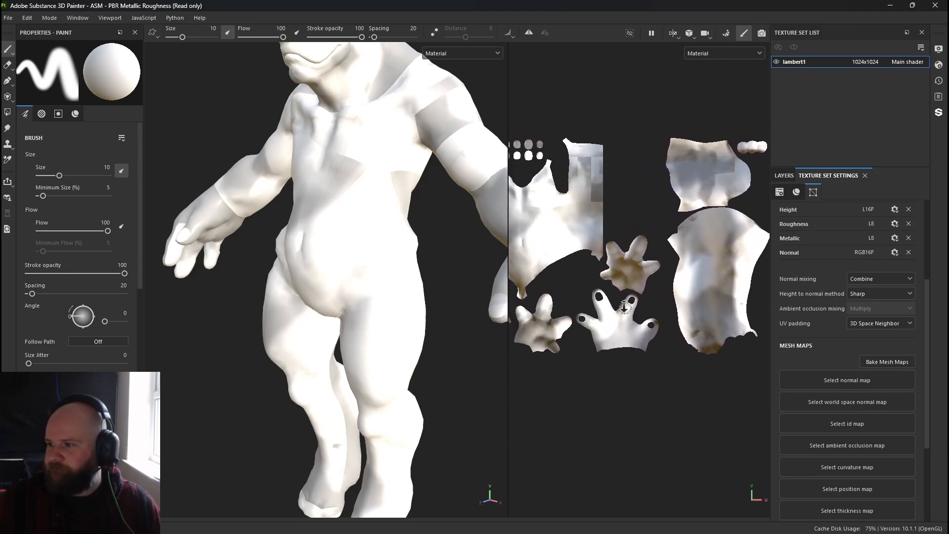
{"action": "right_click_drag", "start_coordinate": [749, 271], "coordinate": [588, 272], "text": "alt"}
{"action": "middle_click_drag", "start_coordinate": [573, 272], "coordinate": [663, 264], "text": "alt"}
{"action": "mouse_move", "coordinate": [662, 263]}
{"action": "right_mouse_down", "text": "alt"}
{"action": "mouse_move", "coordinate": [608, 262]}
{"action": "mouse_move", "coordinate": [613, 273]}
{"action": "right_mouse_up", "text": "alt"}
{"action": "middle_click_drag", "start_coordinate": [613, 272], "coordinate": [597, 271], "text": "alt"}
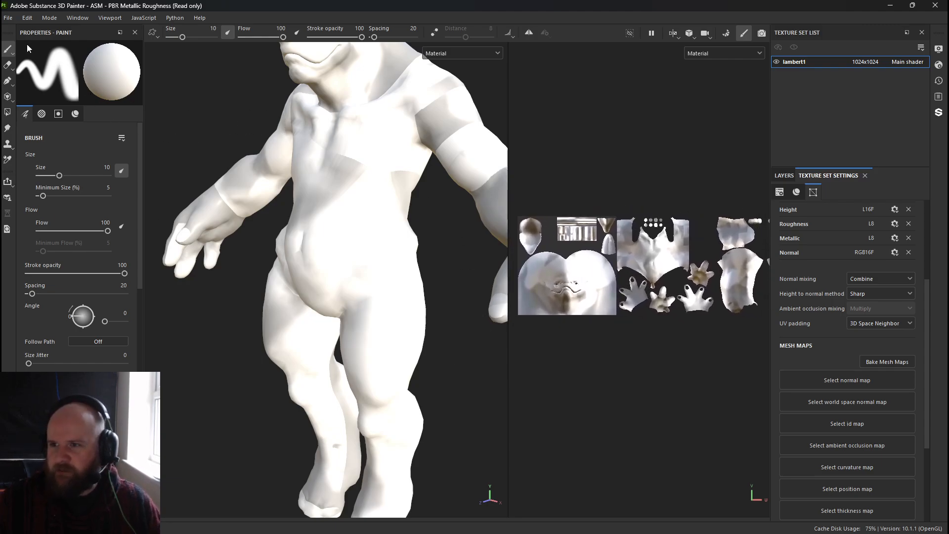
Start a new project from Export.fbx with the UV Tile workflow enabled, discarding the current project's changes.
{"action": "left_click", "coordinate": [8, 17]}
{"action": "key", "text": "Escape"}
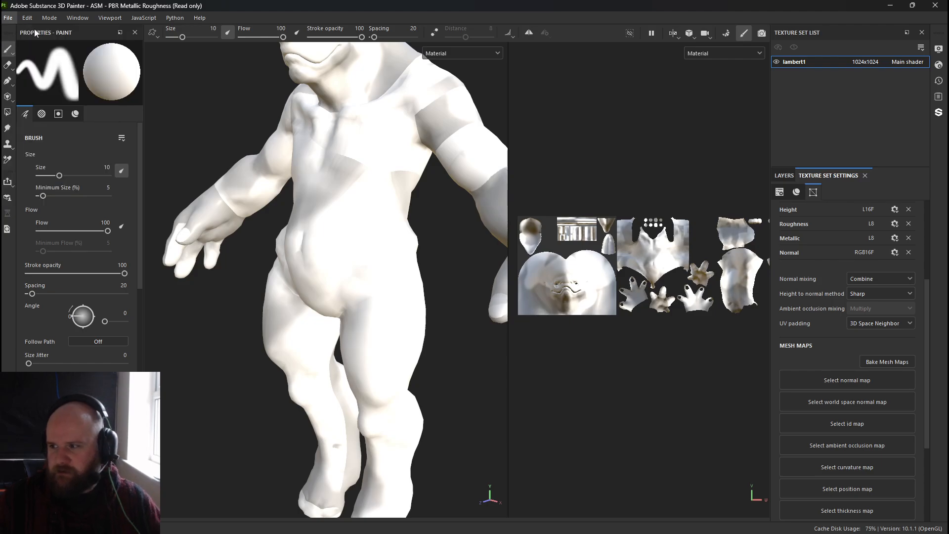
{"action": "left_click", "coordinate": [350, 249]}
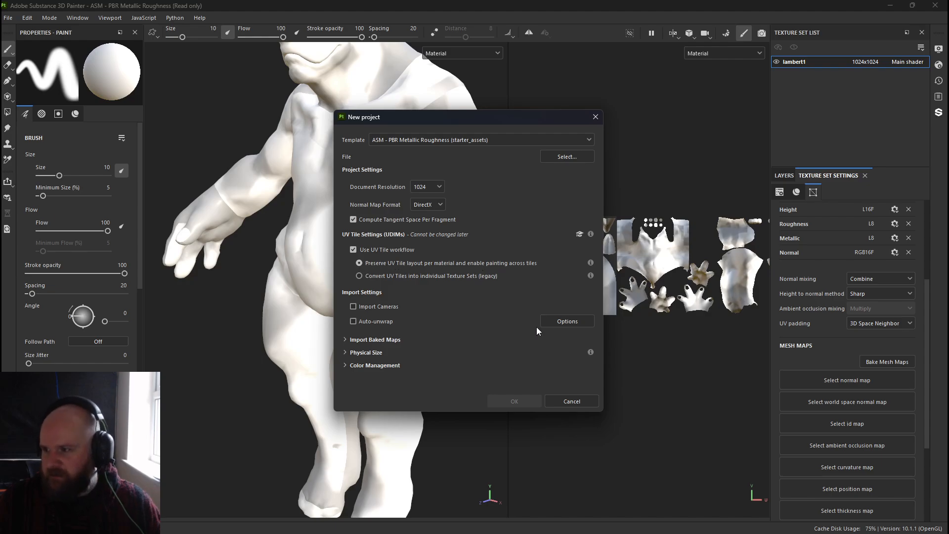
{"action": "left_click", "coordinate": [567, 157]}
{"action": "double_click", "coordinate": [451, 171]}
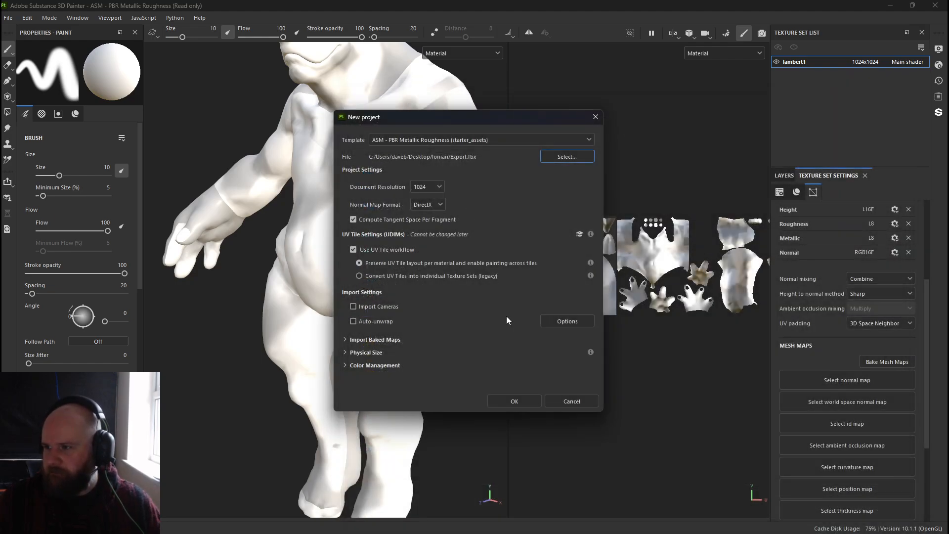
{"action": "left_click", "coordinate": [515, 401]}
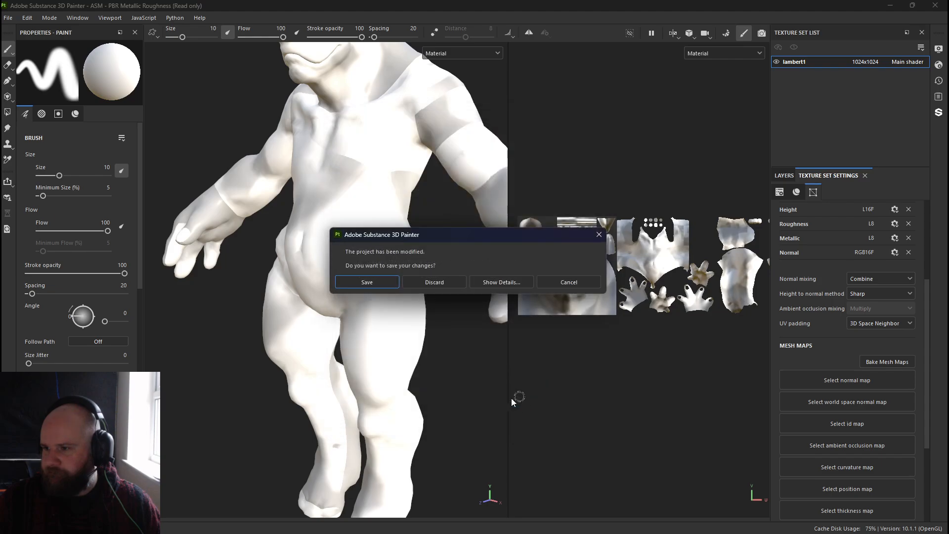
{"action": "left_click", "coordinate": [439, 287]}
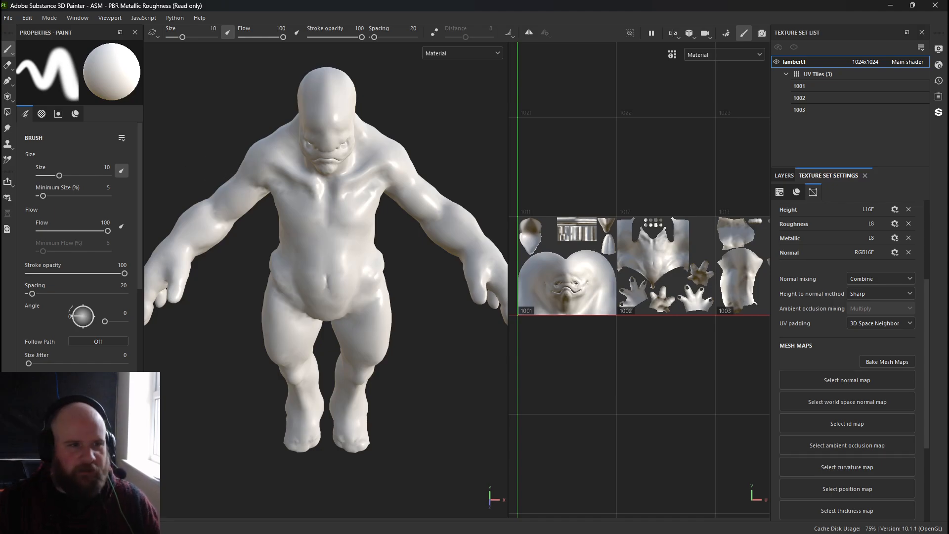
Browse the Ionian folder on the Desktop in File Explorer to review the exported per-tile normal map files.
{"action": "key", "text": "super+e"}
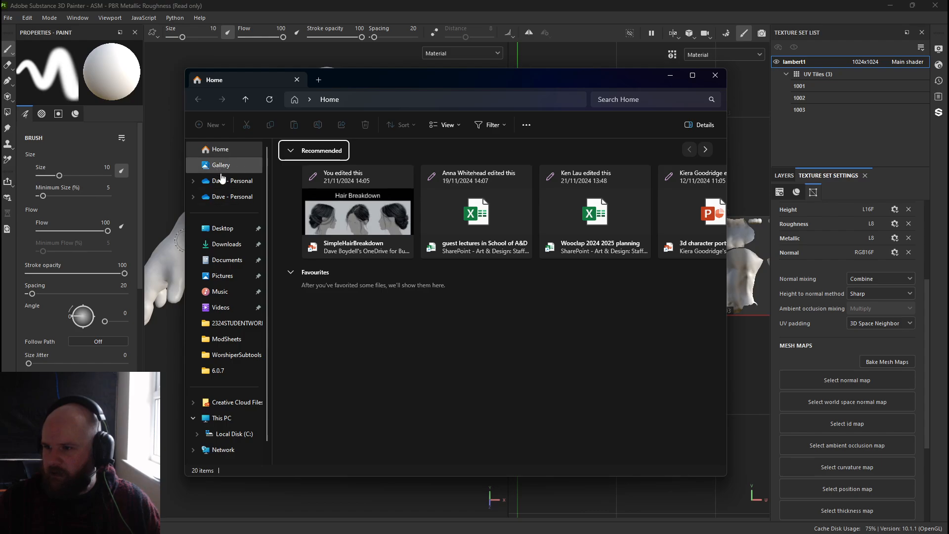
{"action": "left_click", "coordinate": [222, 229]}
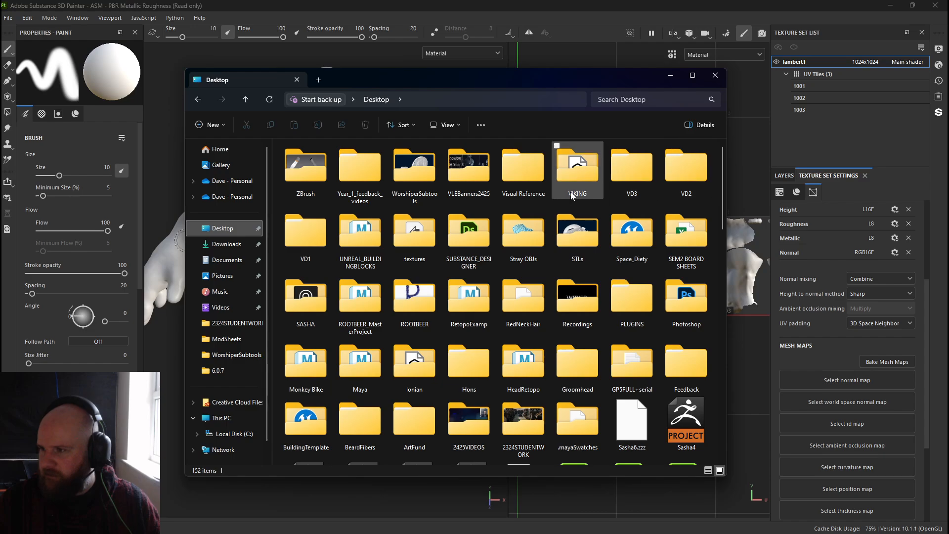
{"action": "double_click", "coordinate": [414, 363]}
{"action": "left_click", "coordinate": [419, 203]}
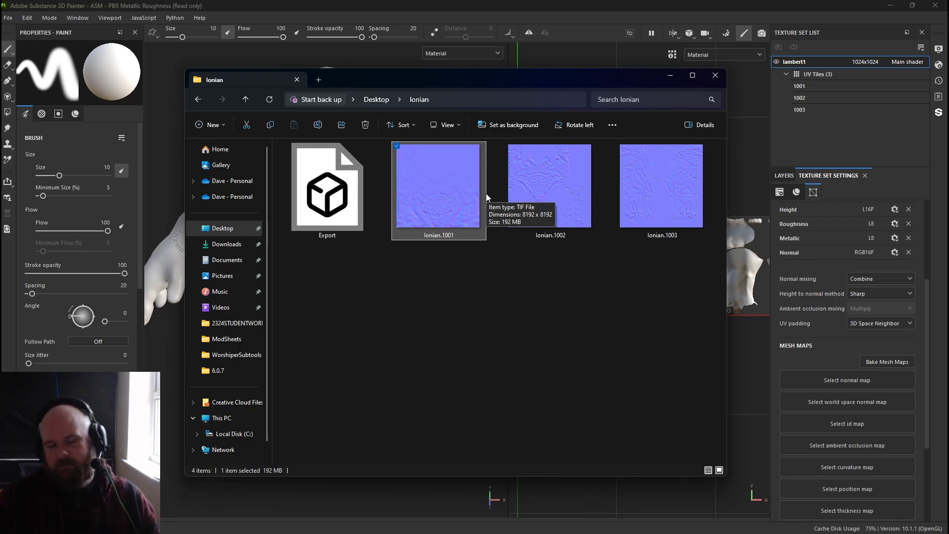
{"action": "left_click", "coordinate": [716, 75]}
{"action": "left_click_drag", "start_coordinate": [427, 326], "coordinate": [474, 321], "text": "alt"}
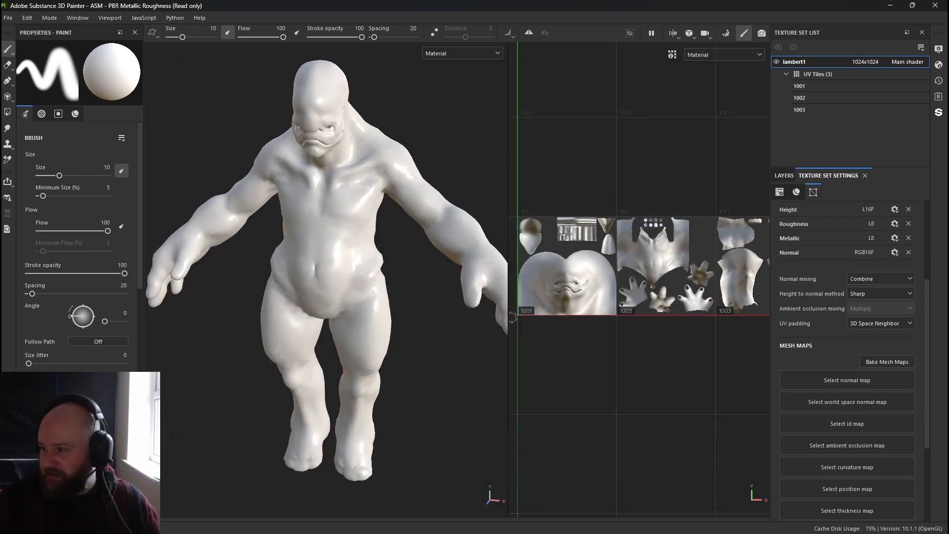